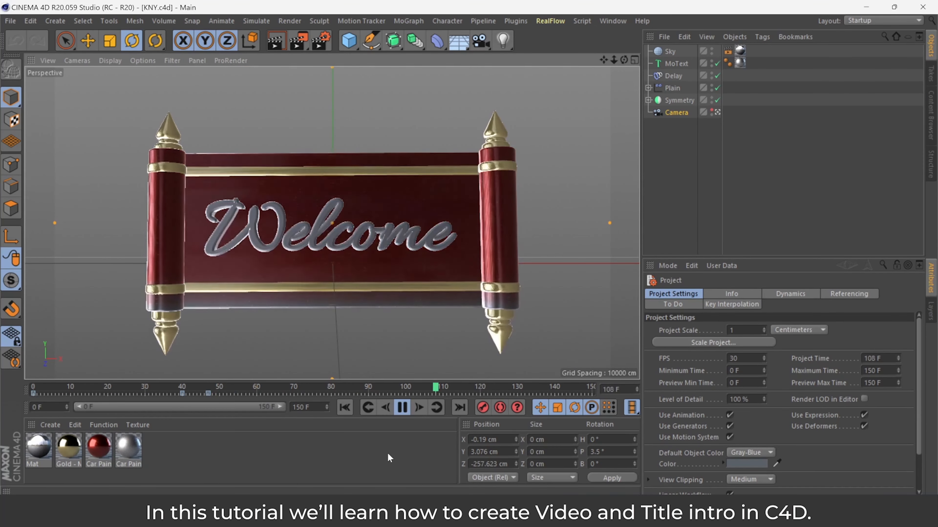
# Stop the animation playback and delete every object in the scene.
pyautogui.click(402, 407)
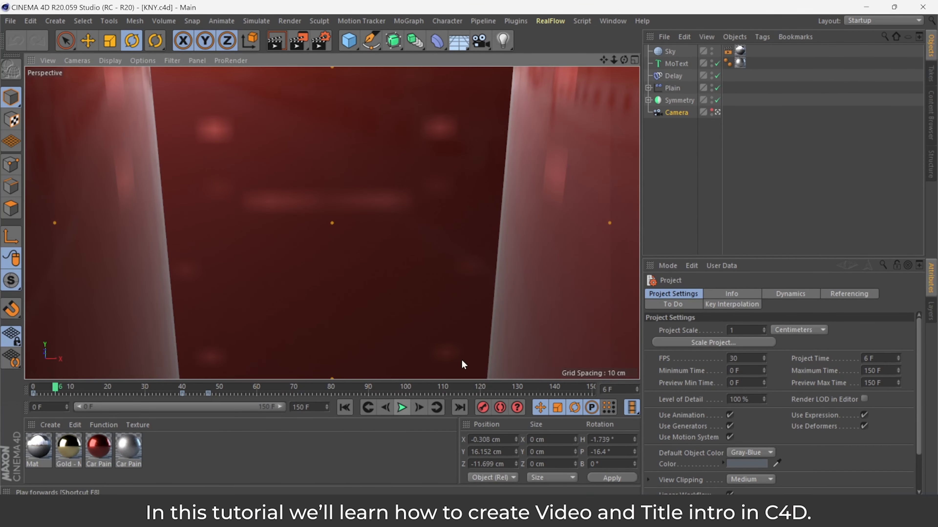
pyautogui.rightClick(670, 55)
pyautogui.click(670, 50)
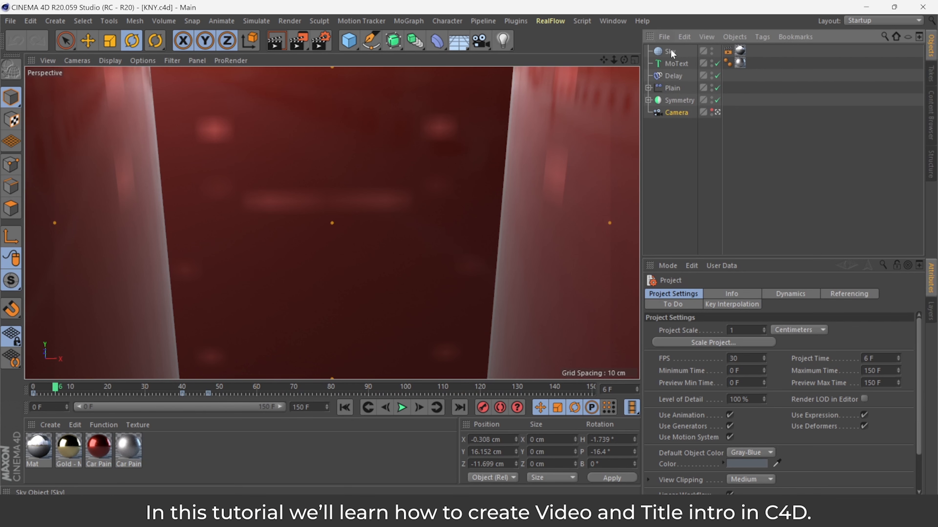
pyautogui.keyDown('shift'); pyautogui.click(675, 113); pyautogui.keyUp('shift')
pyautogui.press('Delete')
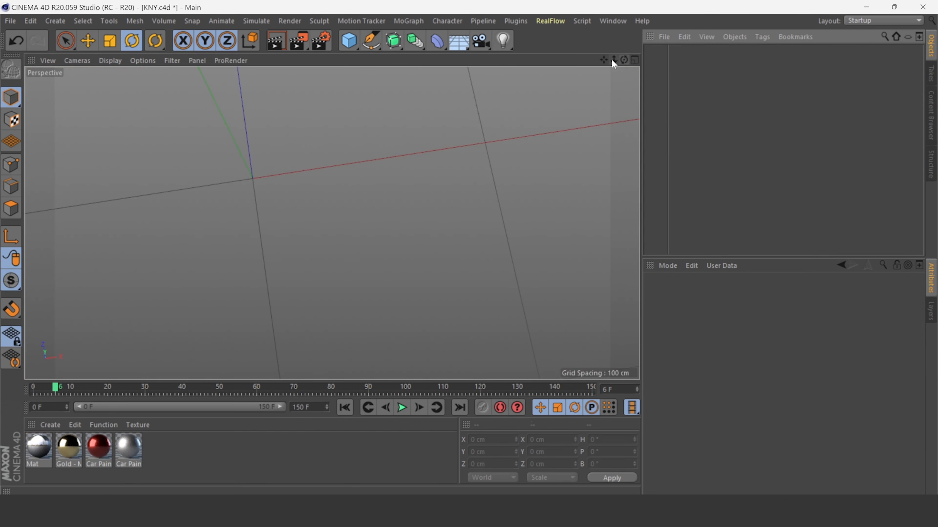
# Add a cube and set its size to 120 cm by 60 cm by 2 cm.
pyautogui.moveTo(613, 61)
pyautogui.mouseDown()
pyautogui.moveTo(585, 61)
pyautogui.moveTo(624, 20)
pyautogui.moveTo(608, 61)
pyautogui.moveTo(613, 76)
pyautogui.mouseUp()
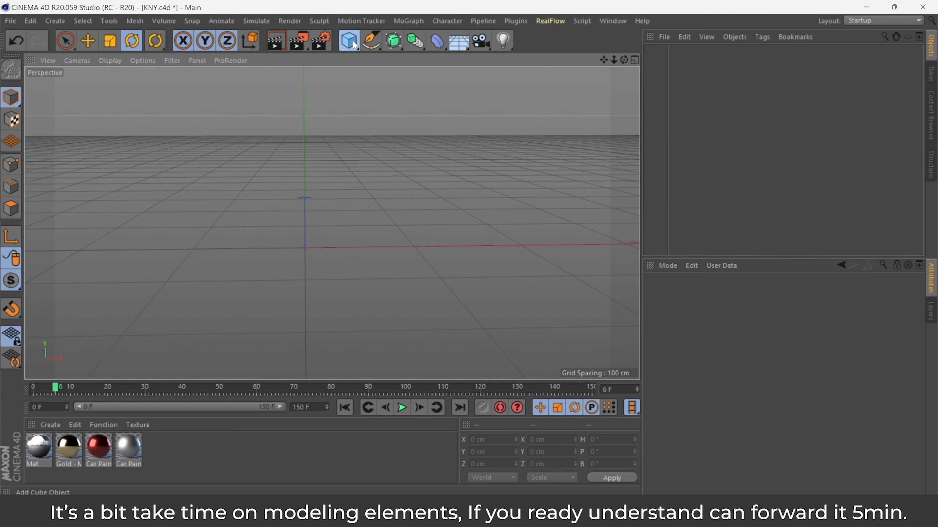
pyautogui.moveTo(353, 44); pyautogui.dragTo(454, 59)
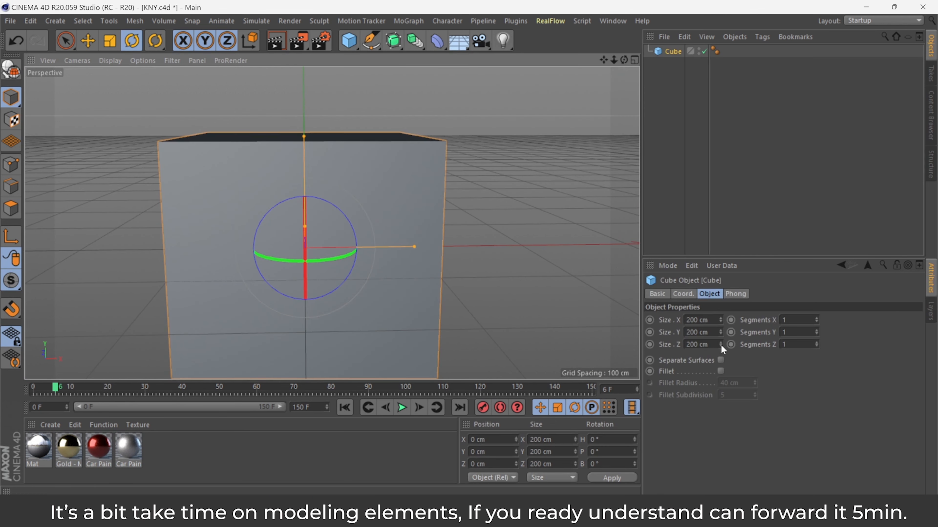
pyautogui.moveTo(720, 345); pyautogui.dragTo(720, 369)
pyautogui.click(700, 344)
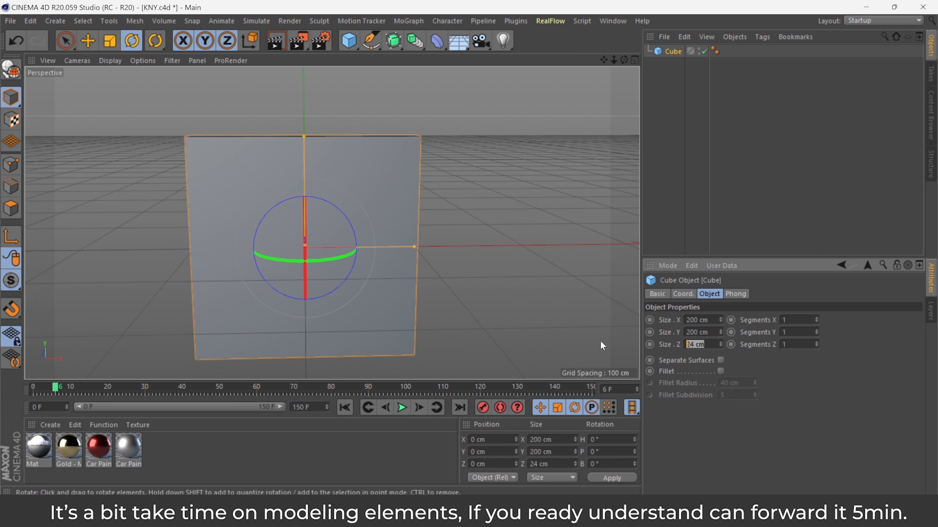
pyautogui.write('2')
pyautogui.press('Return')
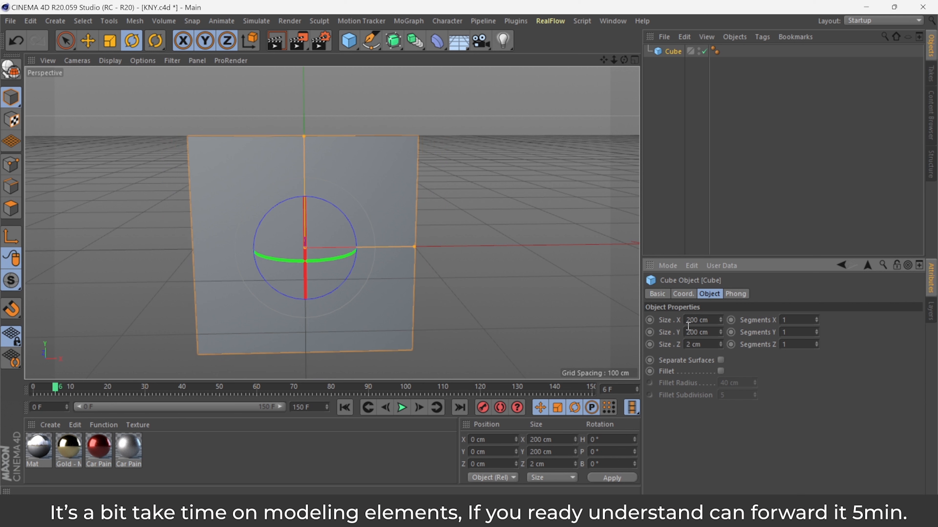
pyautogui.write('6')
pyautogui.click(696, 318)
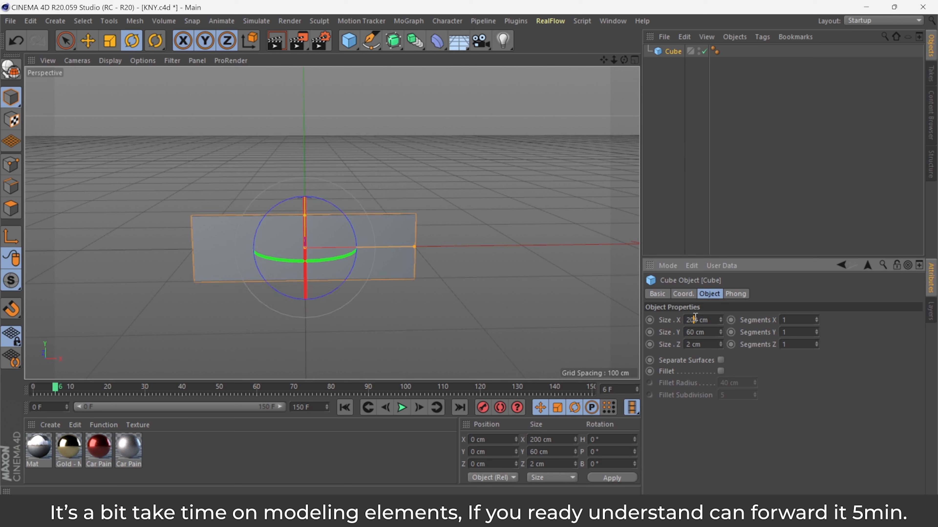
pyautogui.write('12')
pyautogui.press('Return')
# Switch the viewport display to shading with visible lines.
pyautogui.moveTo(613, 59); pyautogui.dragTo(640, 13)
pyautogui.moveTo(333, 223)
pyautogui.mouseDown()
pyautogui.moveTo(604, 62)
pyautogui.moveTo(646, 59)
pyautogui.moveTo(332, 223)
pyautogui.mouseUp()
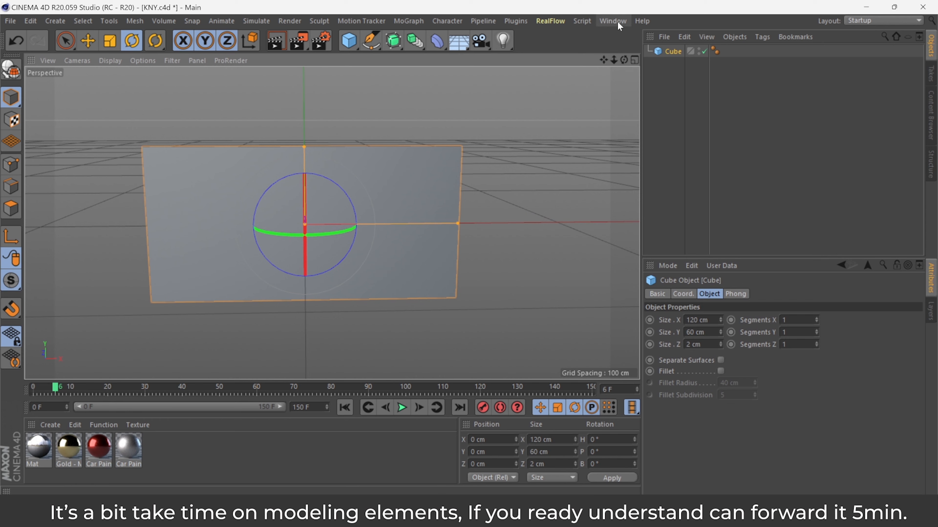
pyautogui.moveTo(624, 59); pyautogui.dragTo(331, 223)
pyautogui.moveTo(604, 58); pyautogui.dragTo(332, 222)
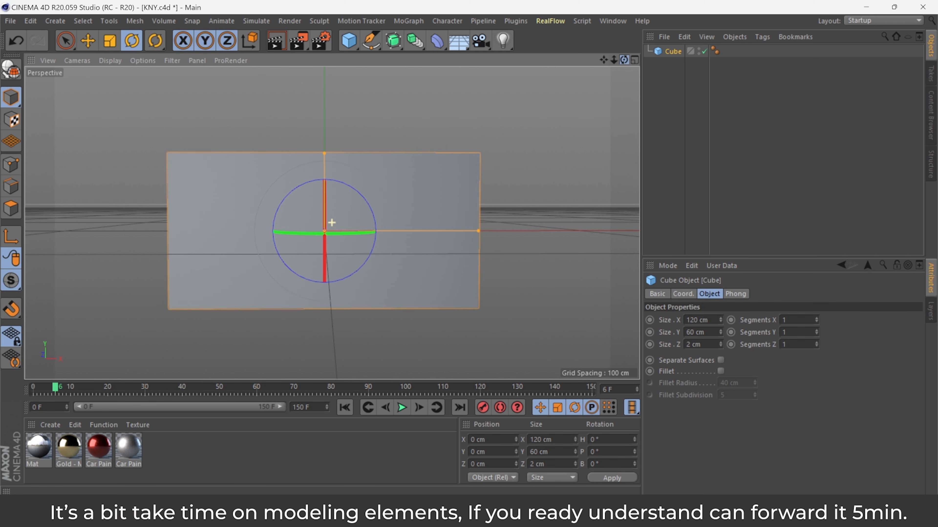
pyautogui.click(88, 40)
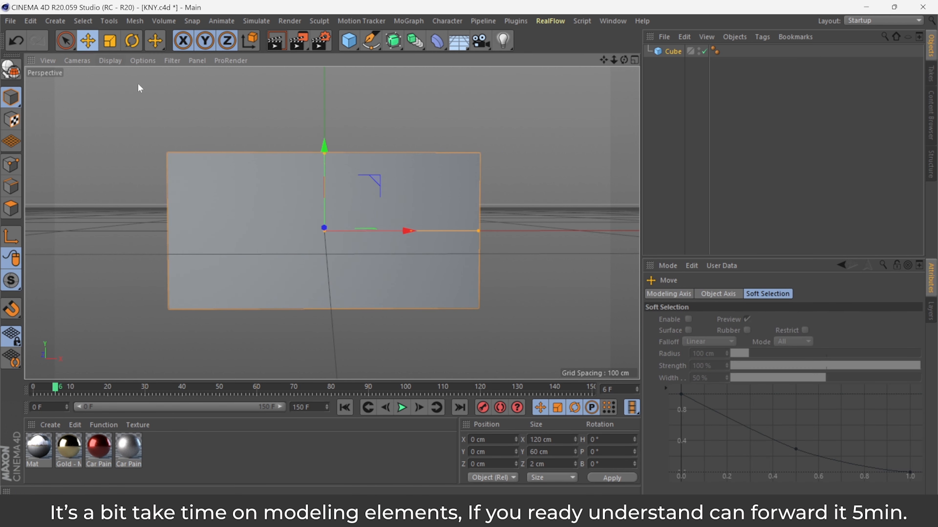
pyautogui.click(111, 61)
pyautogui.click(136, 98)
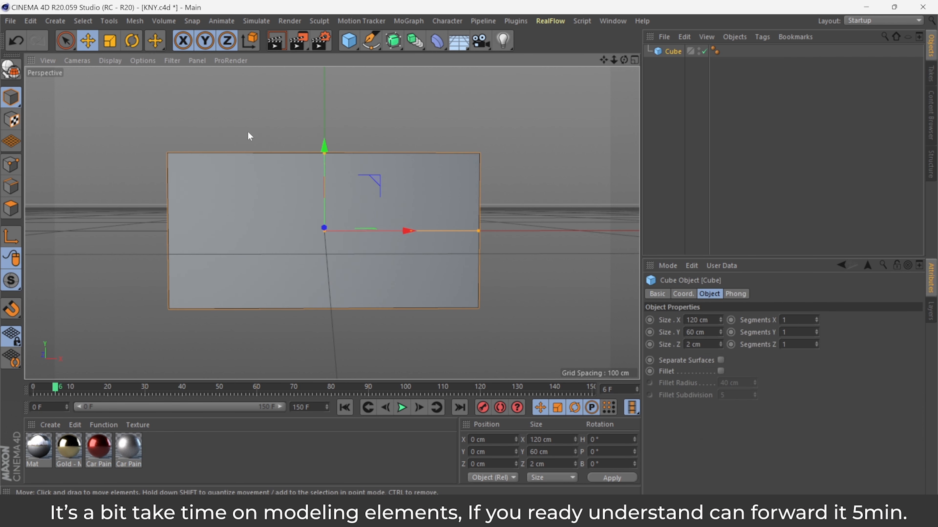
# Set the cube's X segments to 89.
pyautogui.click(546, 236)
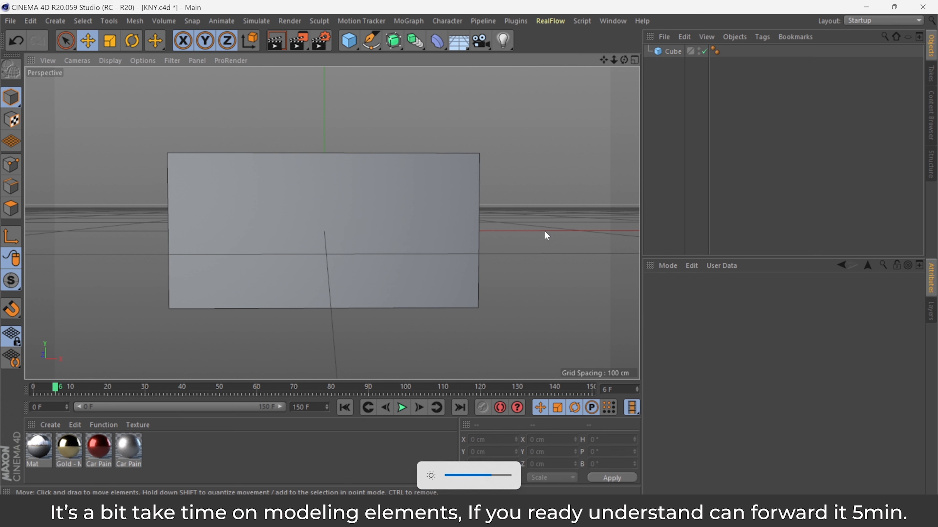
pyautogui.click(406, 260)
pyautogui.moveTo(816, 321); pyautogui.dragTo(783, 333)
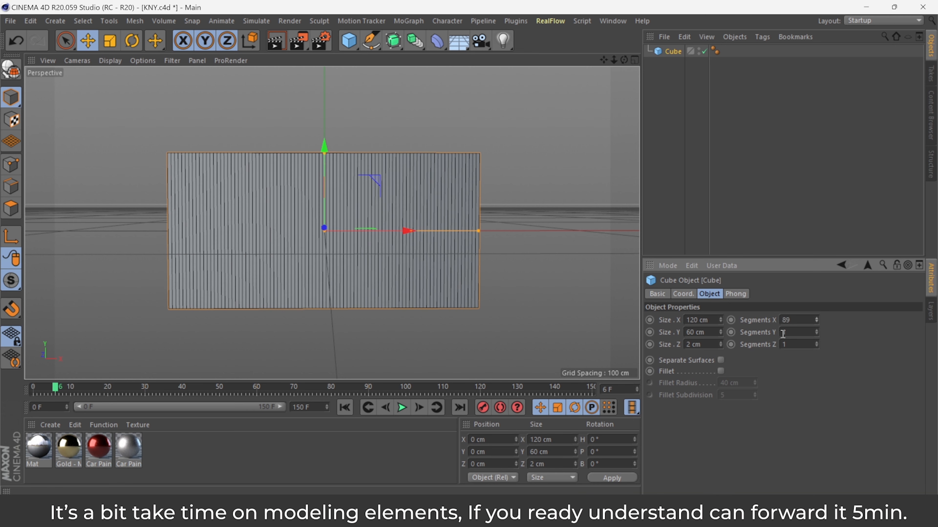
# Add a camera and make it the active viewport camera.
pyautogui.moveTo(624, 60); pyautogui.dragTo(624, 67)
pyautogui.moveTo(480, 41); pyautogui.dragTo(570, 66)
pyautogui.click(711, 52)
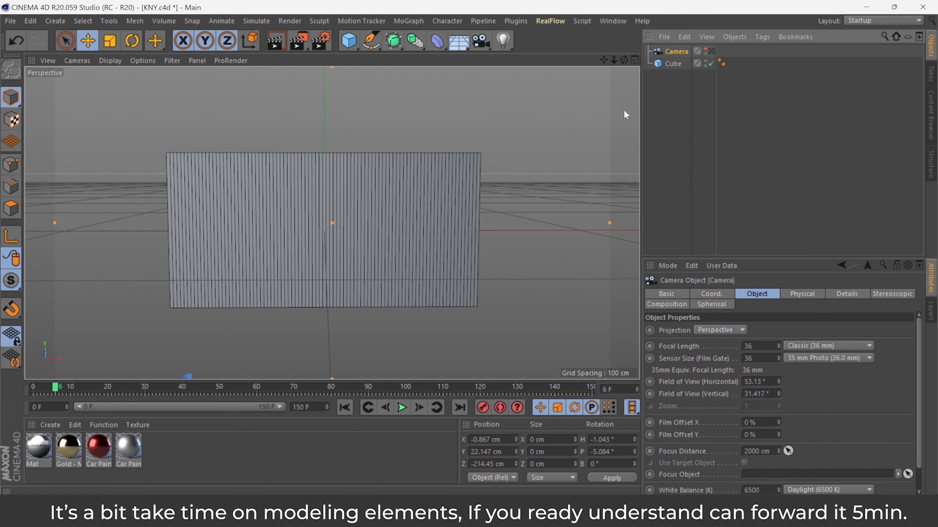
# Add a Bend deformer as a child of the cube and fit it to its parent.
pyautogui.click(462, 193)
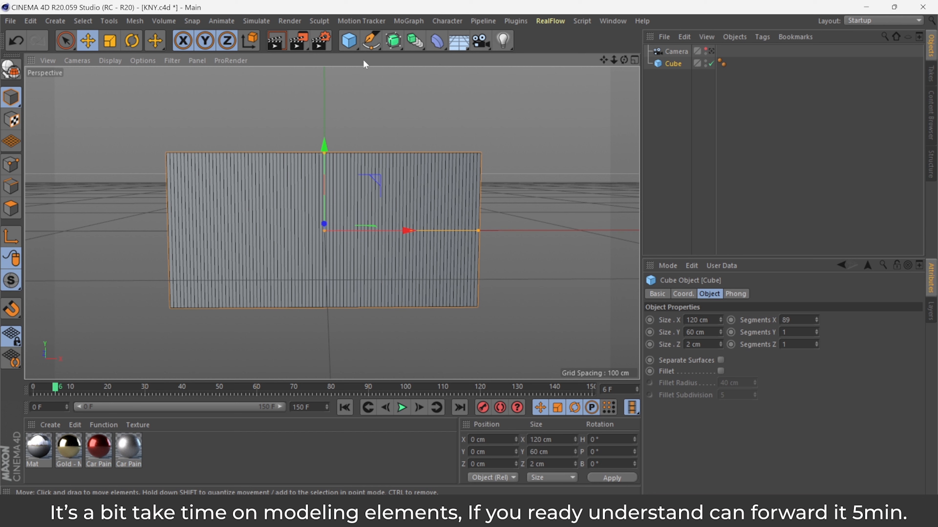
pyautogui.moveTo(437, 41); pyautogui.dragTo(476, 79)
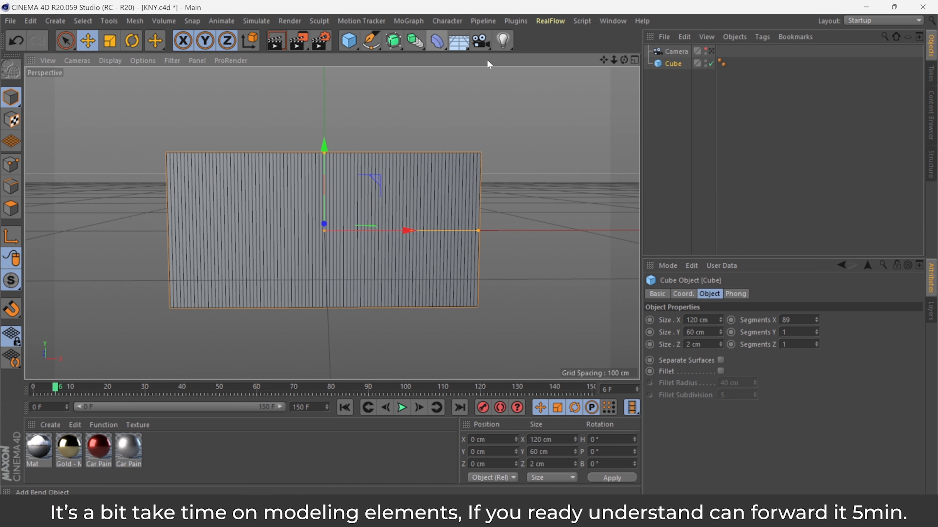
pyautogui.moveTo(673, 52); pyautogui.dragTo(678, 94)
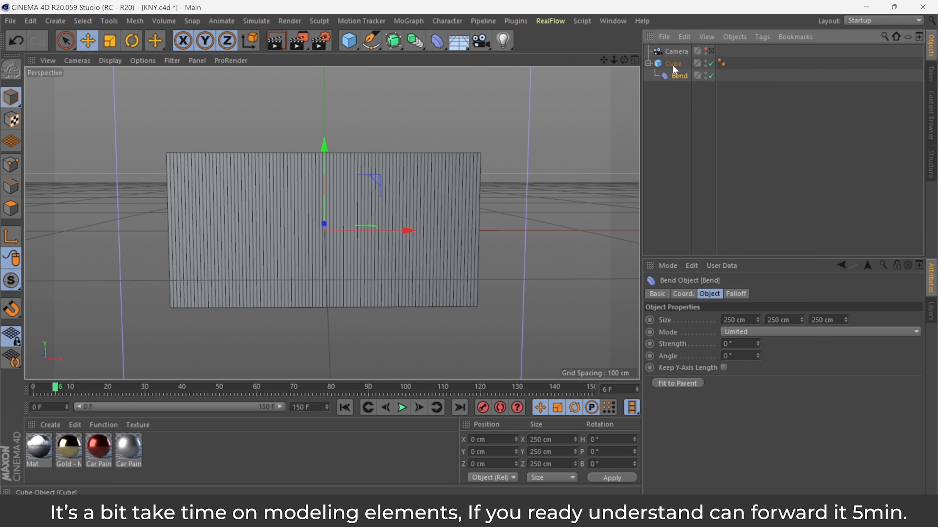
pyautogui.click(673, 66)
pyautogui.click(677, 77)
pyautogui.click(681, 384)
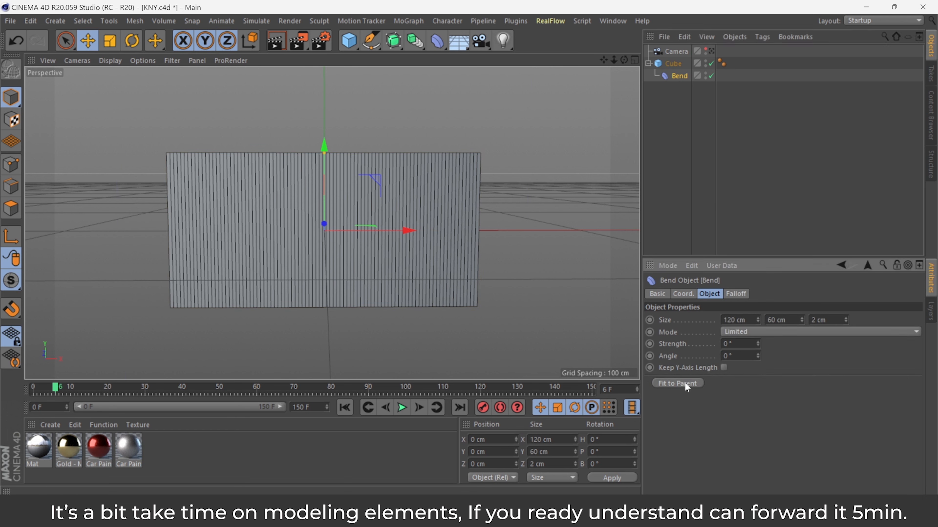
# Rotate the Bend deformer 90° in bank.
pyautogui.moveTo(757, 343); pyautogui.dragTo(757, 339)
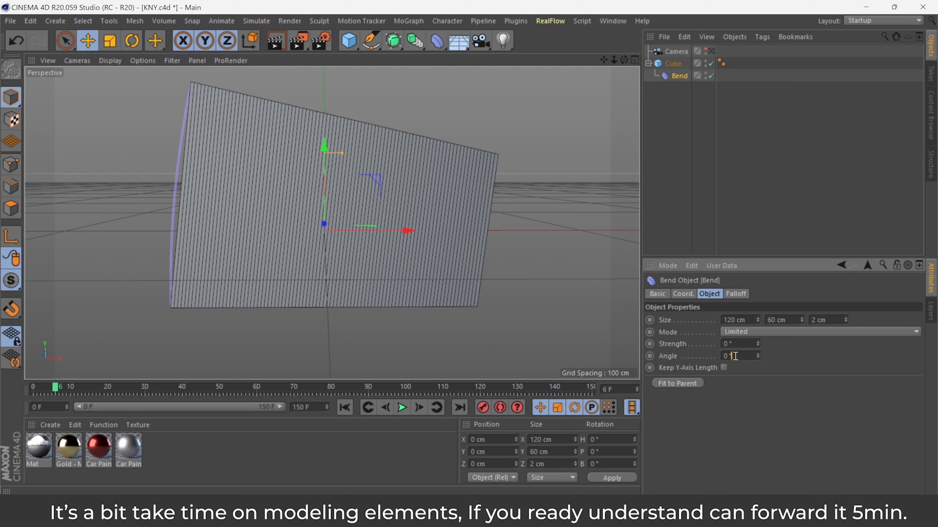
pyautogui.press('Return')
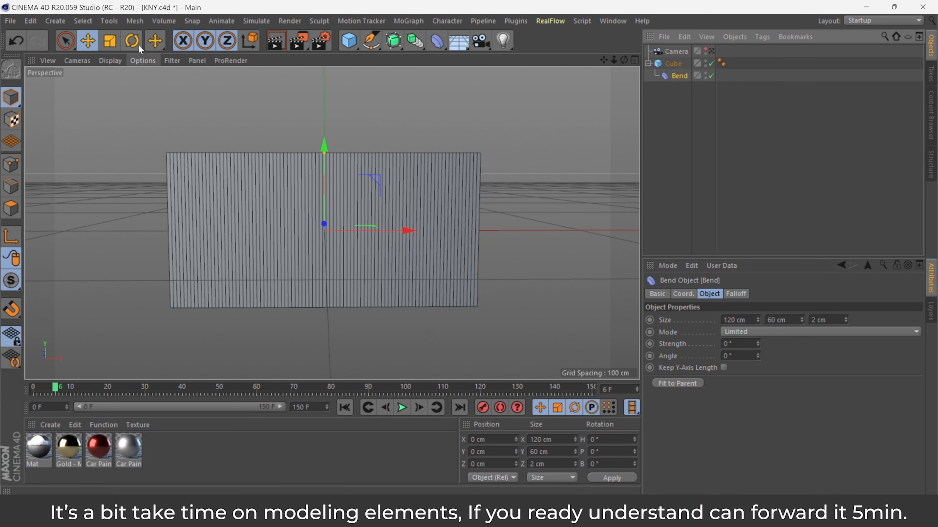
pyautogui.click(138, 46)
pyautogui.moveTo(360, 193); pyautogui.dragTo(375, 274)
# Rotate the Bend deformer 90° in pitch and fit it to its parent again.
pyautogui.click(679, 76)
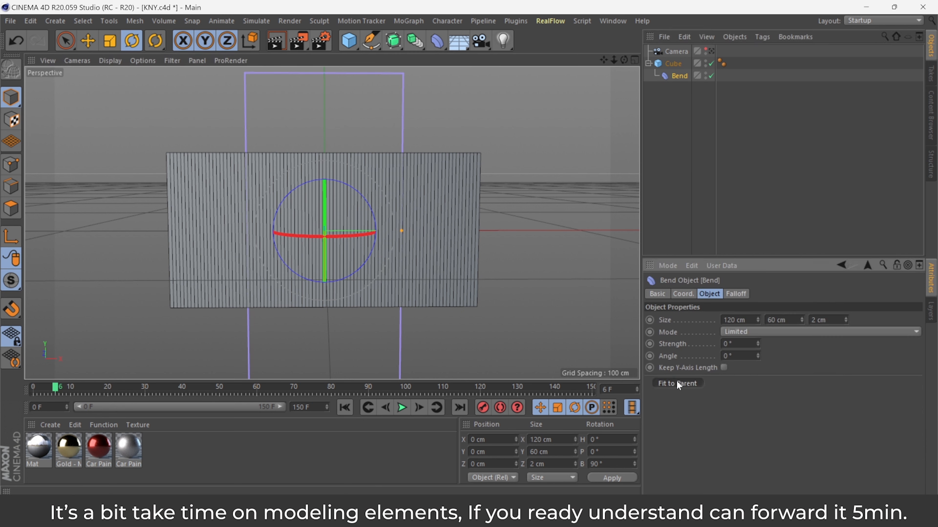
pyautogui.moveTo(757, 344); pyautogui.dragTo(758, 345)
pyautogui.click(748, 355)
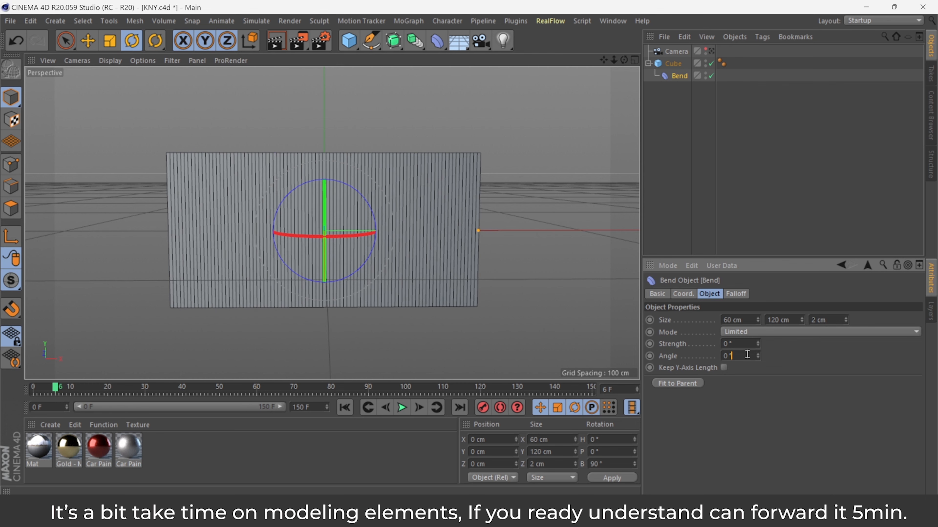
pyautogui.moveTo(324, 259); pyautogui.dragTo(329, 331)
pyautogui.click(676, 383)
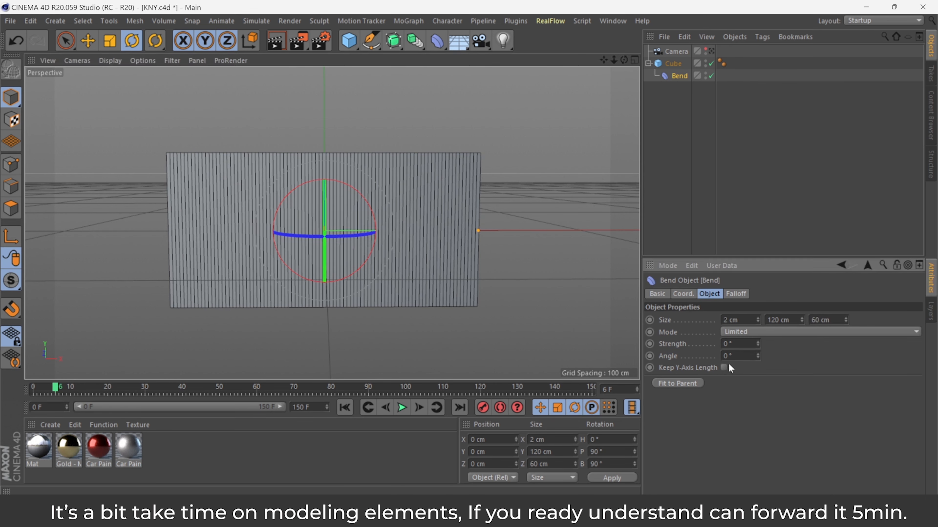
# Set the Bend strength to about -2371° to roll up the cube.
pyautogui.click(758, 342)
pyautogui.moveTo(758, 343); pyautogui.dragTo(554, 343)
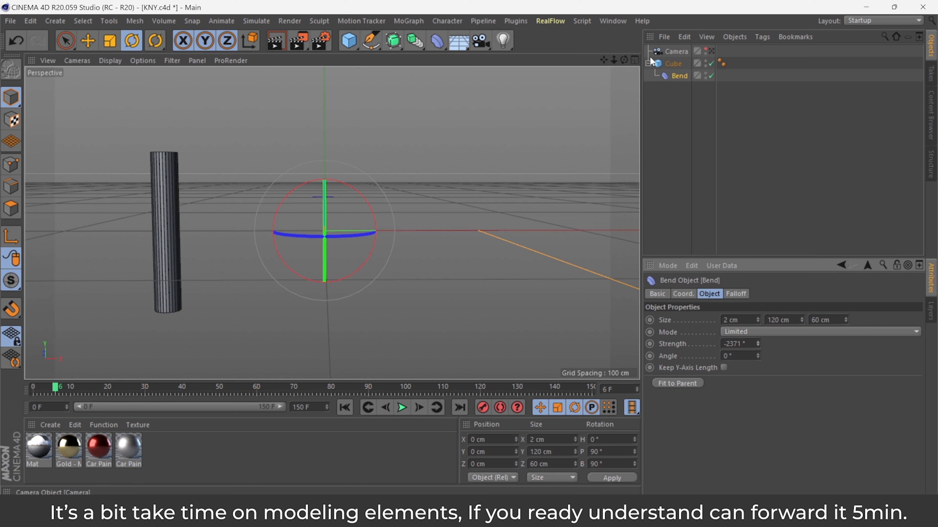
pyautogui.moveTo(624, 60)
pyautogui.mouseDown()
pyautogui.moveTo(638, 107)
pyautogui.moveTo(630, 75)
pyautogui.mouseUp()
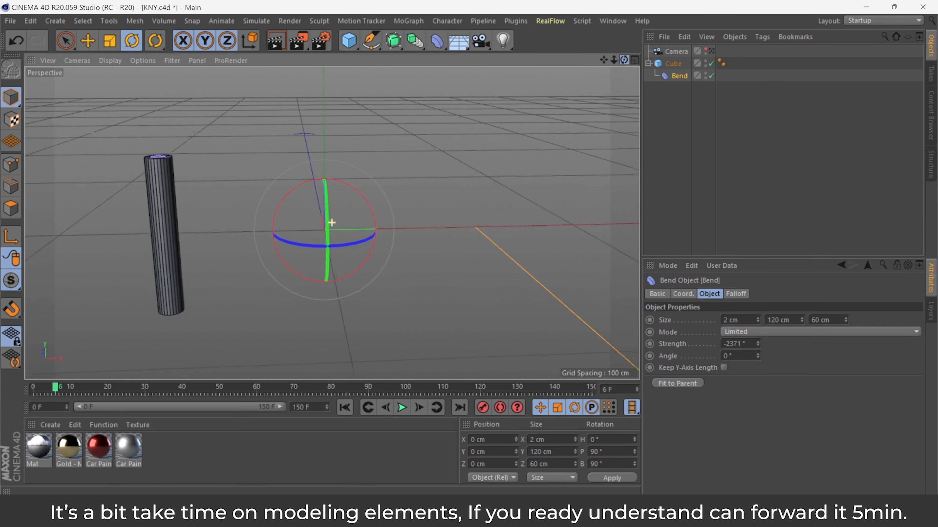
# Move the Bend deformer along X to about 155 cm.
pyautogui.press('e')
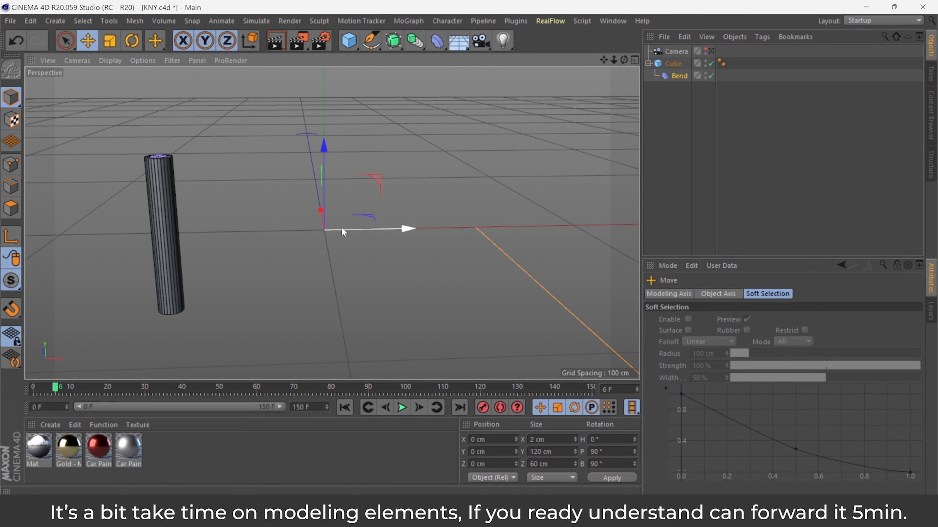
pyautogui.moveTo(341, 231); pyautogui.dragTo(650, 224)
pyautogui.moveTo(611, 60); pyautogui.dragTo(609, 69)
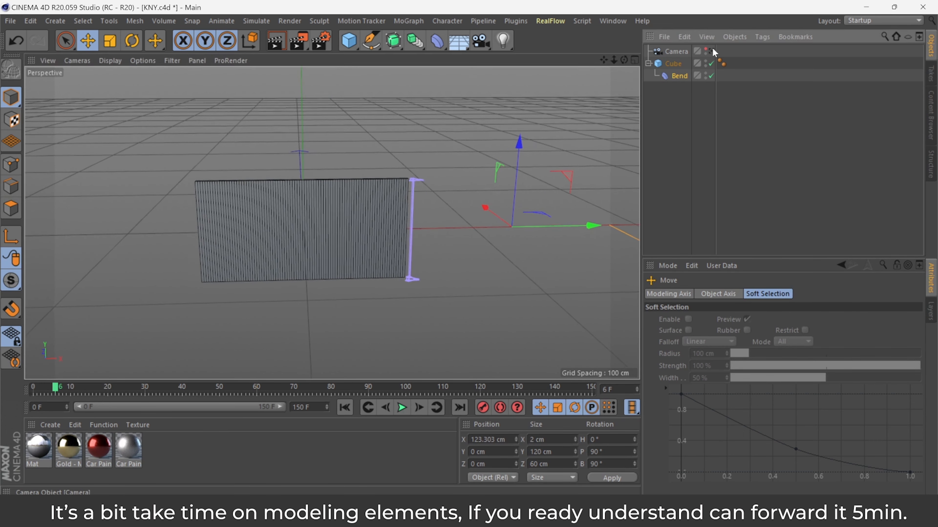
pyautogui.click(712, 50)
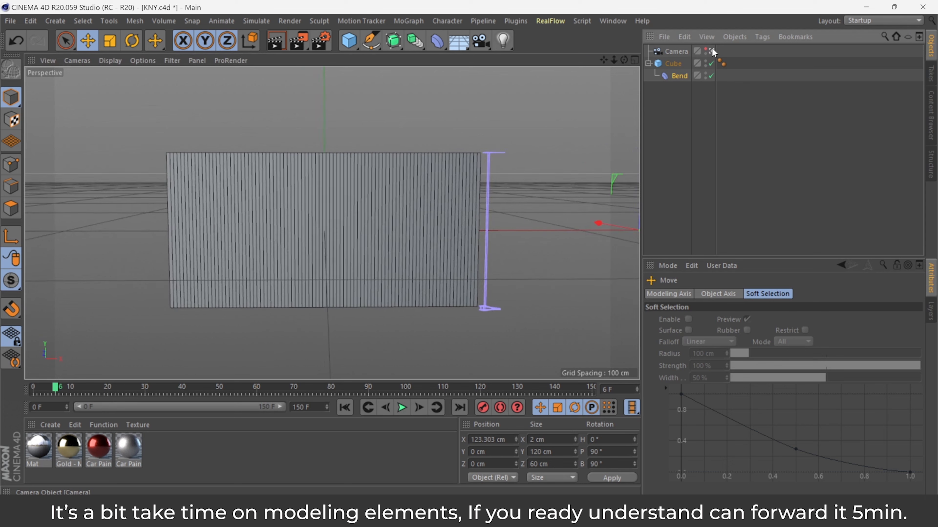
pyautogui.moveTo(614, 62); pyautogui.dragTo(614, 63)
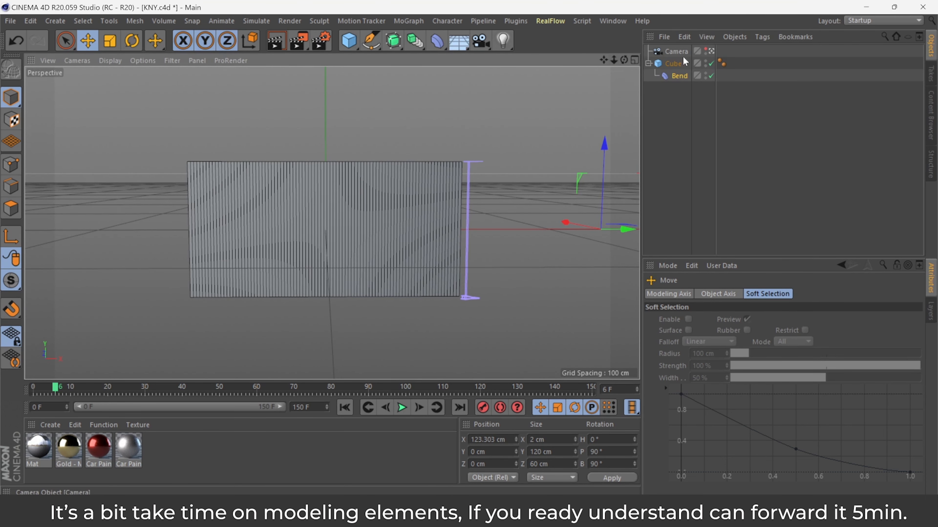
pyautogui.click(712, 52)
pyautogui.moveTo(605, 221); pyautogui.dragTo(628, 214)
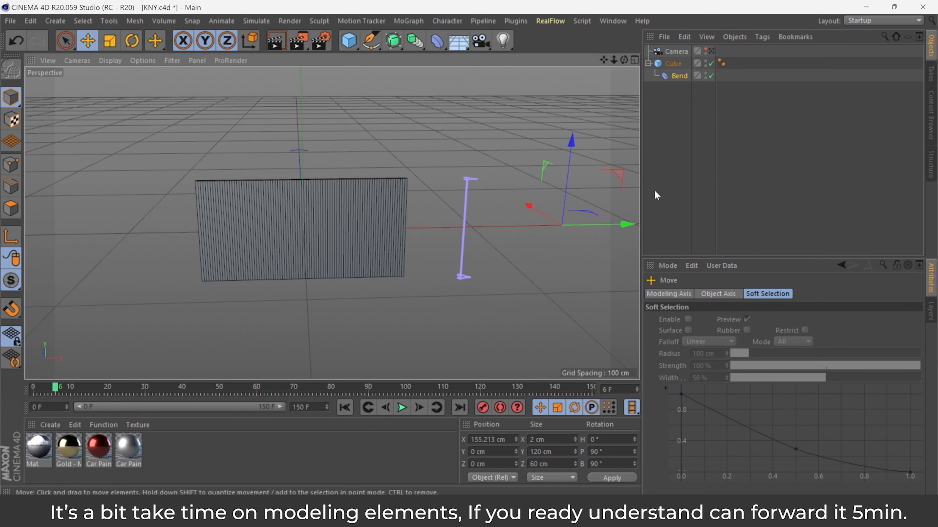
# Move the cube along X to about 60 cm.
pyautogui.click(711, 52)
pyautogui.click(671, 67)
pyautogui.moveTo(408, 231); pyautogui.dragTo(528, 209)
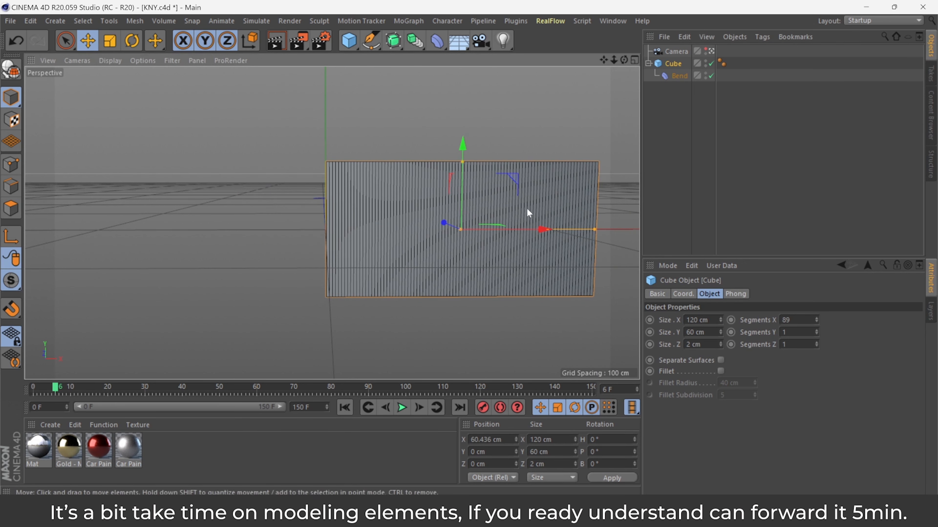
pyautogui.moveTo(617, 61)
pyautogui.mouseDown()
pyautogui.moveTo(598, 61)
pyautogui.moveTo(623, 53)
pyautogui.mouseUp()
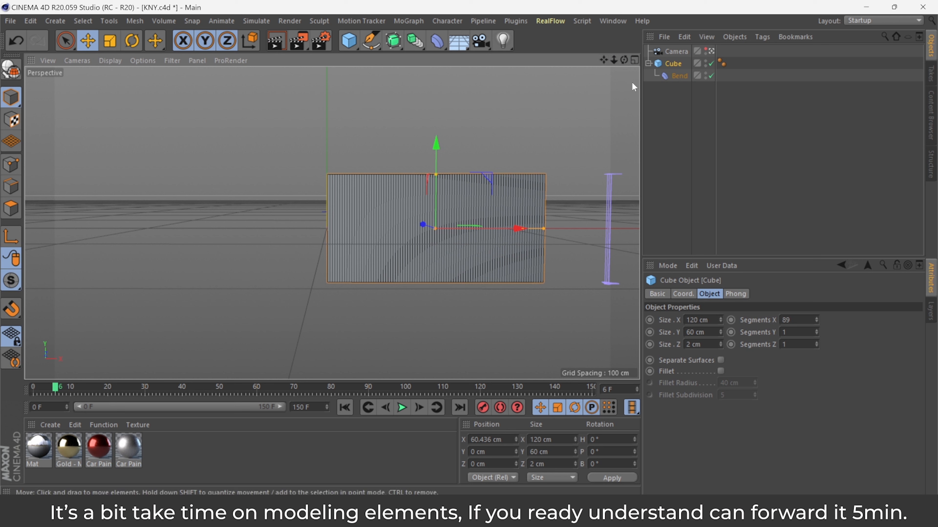
pyautogui.moveTo(517, 228); pyautogui.dragTo(502, 229)
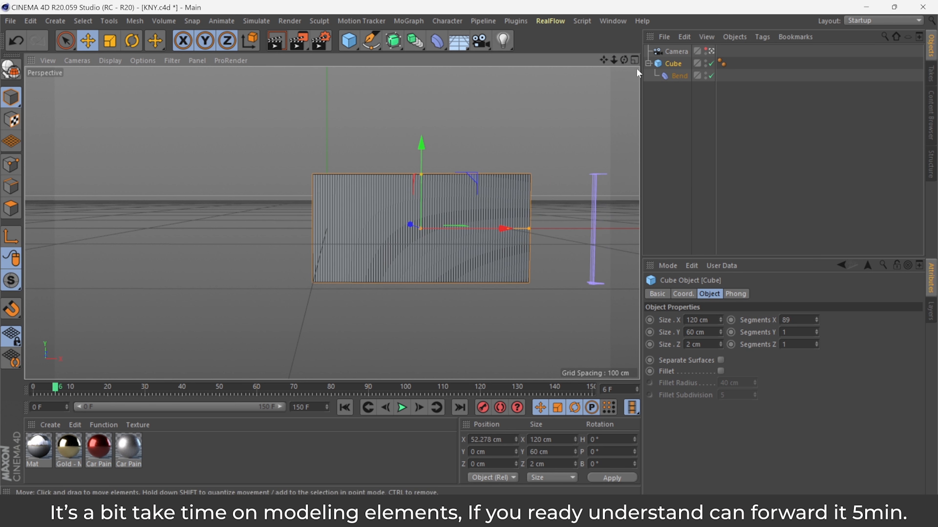
pyautogui.moveTo(623, 60); pyautogui.dragTo(628, 69)
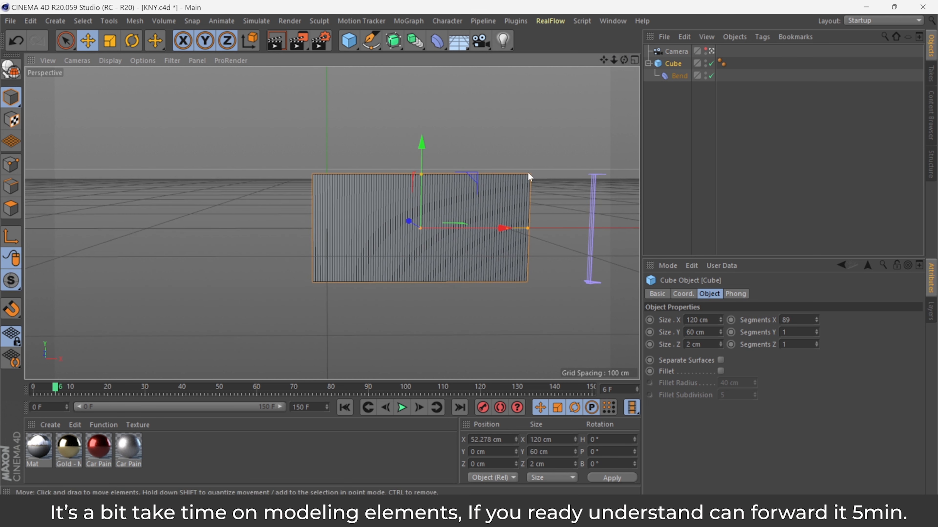
pyautogui.moveTo(503, 228); pyautogui.dragTo(517, 229)
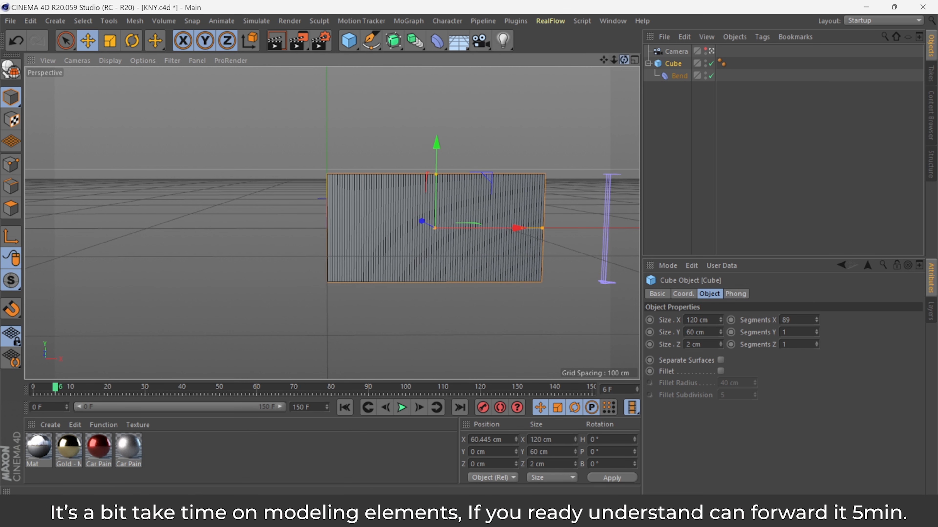
# Select the Bend deformer and move it along X to about 109 cm.
pyautogui.moveTo(624, 59); pyautogui.dragTo(604, 61)
pyautogui.click(680, 76)
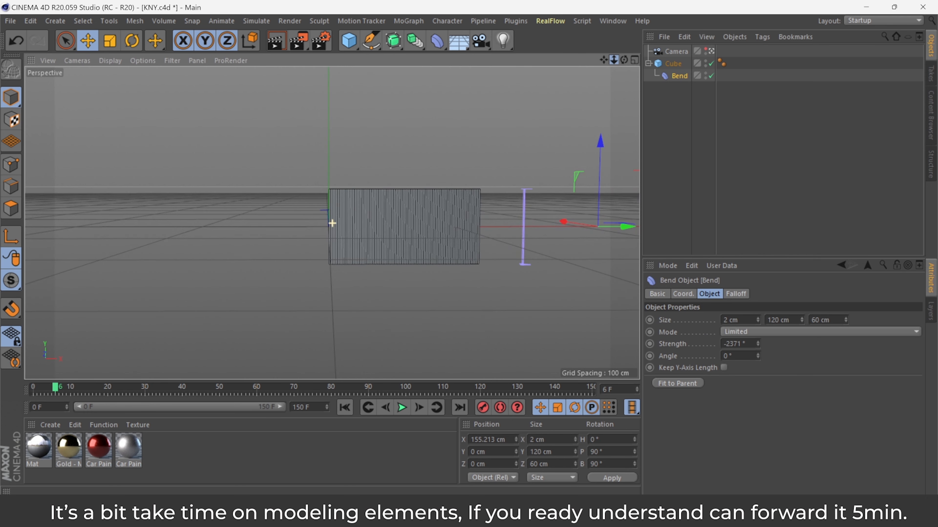
pyautogui.moveTo(621, 227); pyautogui.dragTo(580, 232)
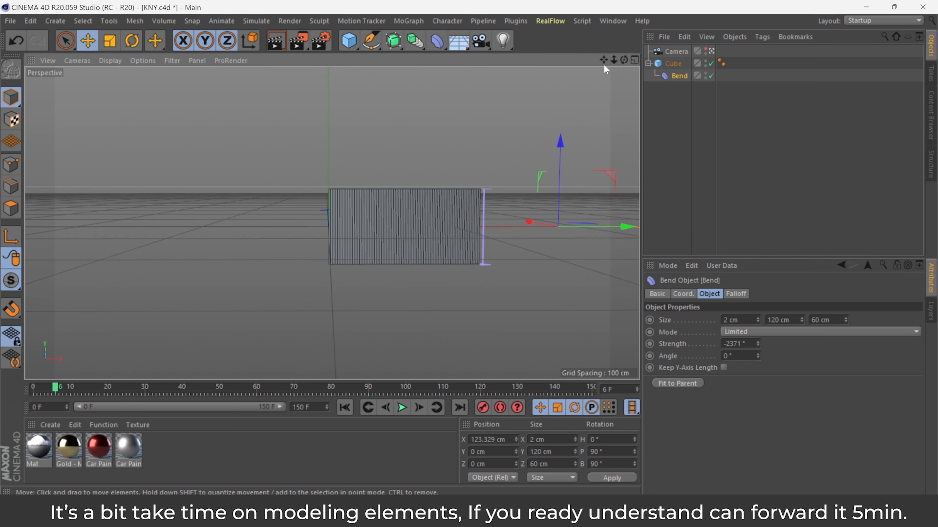
pyautogui.moveTo(614, 60); pyautogui.dragTo(615, 64)
pyautogui.moveTo(624, 230); pyautogui.dragTo(602, 230)
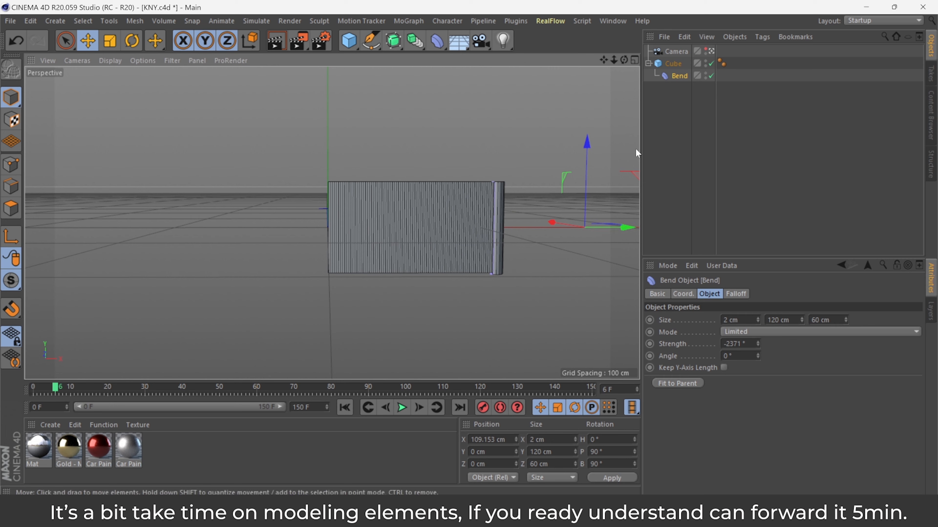
# Orbit and zoom around the rolled banner to examine the curl from different angles.
pyautogui.click(714, 54)
pyautogui.scroll(5, 586, 193)
pyautogui.moveTo(621, 62); pyautogui.dragTo(619, 64)
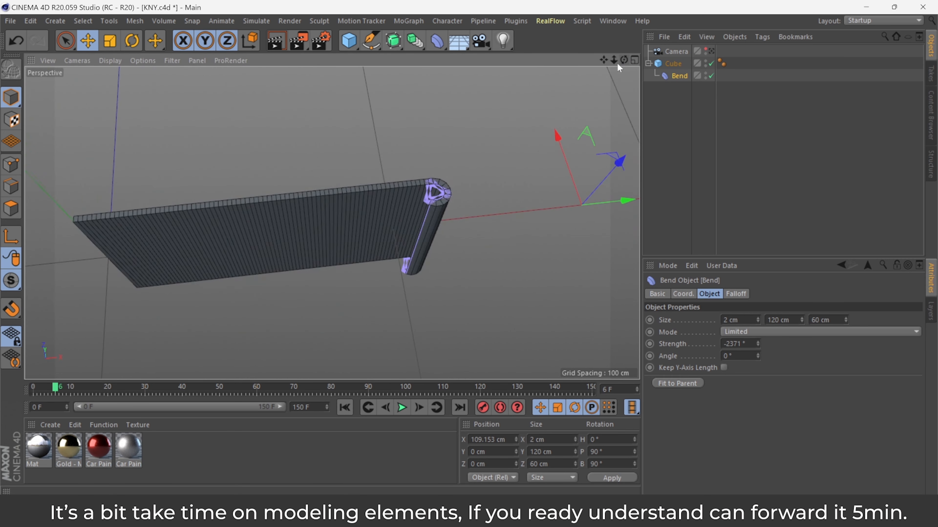
pyautogui.scroll(3, 465, 205)
pyautogui.moveTo(619, 204); pyautogui.dragTo(601, 210)
pyautogui.scroll(2, 446, 201)
pyautogui.click(463, 183)
pyautogui.scroll(-5, 430, 189)
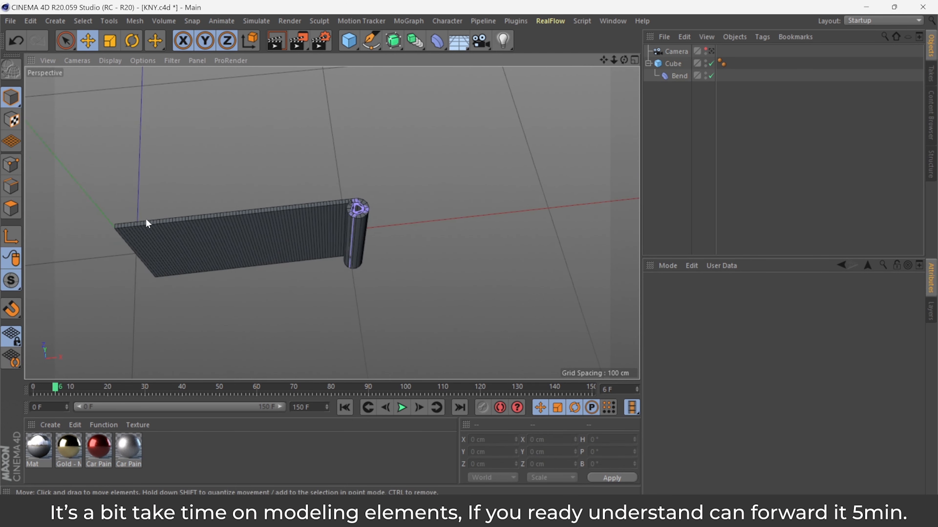
pyautogui.scroll(-2, 147, 223)
# Add a cylinder and move it to the rolled end of the banner, about 107 cm along X.
pyautogui.click(349, 41)
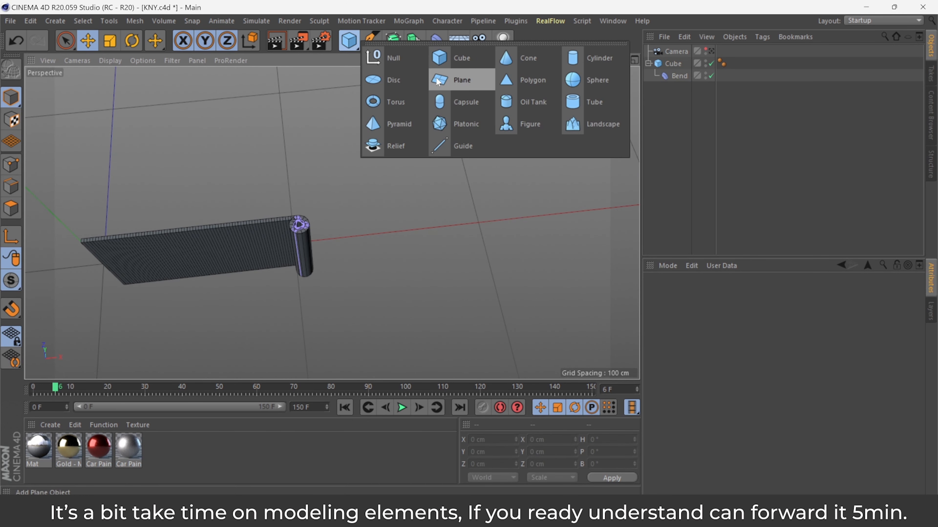
pyautogui.click(574, 54)
pyautogui.moveTo(141, 149); pyautogui.dragTo(390, 218)
pyautogui.scroll(4, 305, 137)
pyautogui.moveTo(339, 136); pyautogui.dragTo(309, 140)
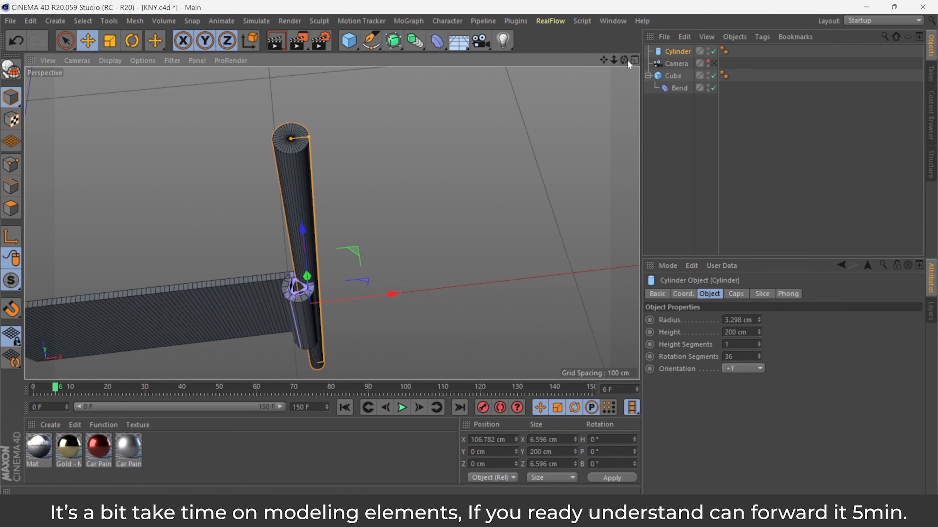
# In the Right view, resize the cylinder to about 68 cm high and center it on the roll.
pyautogui.click(634, 60)
pyautogui.scroll(-3, 237, 308)
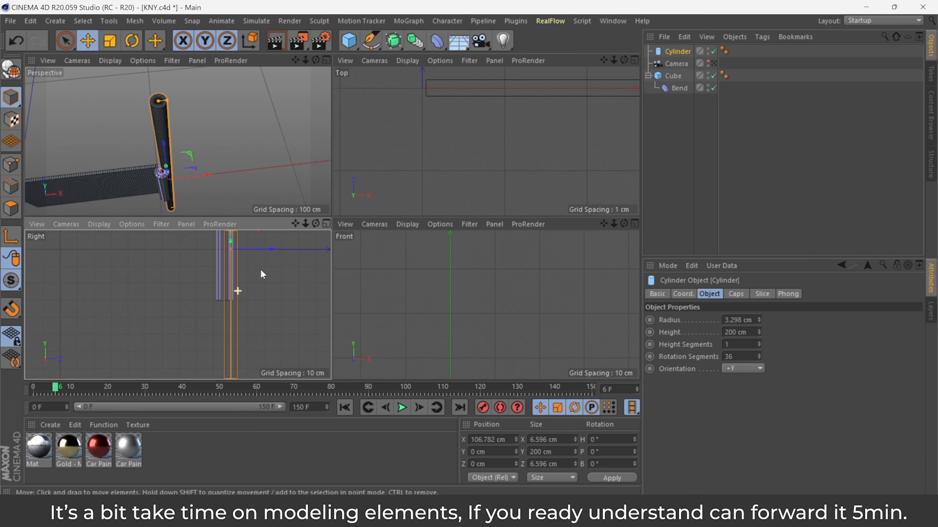
pyautogui.click(326, 223)
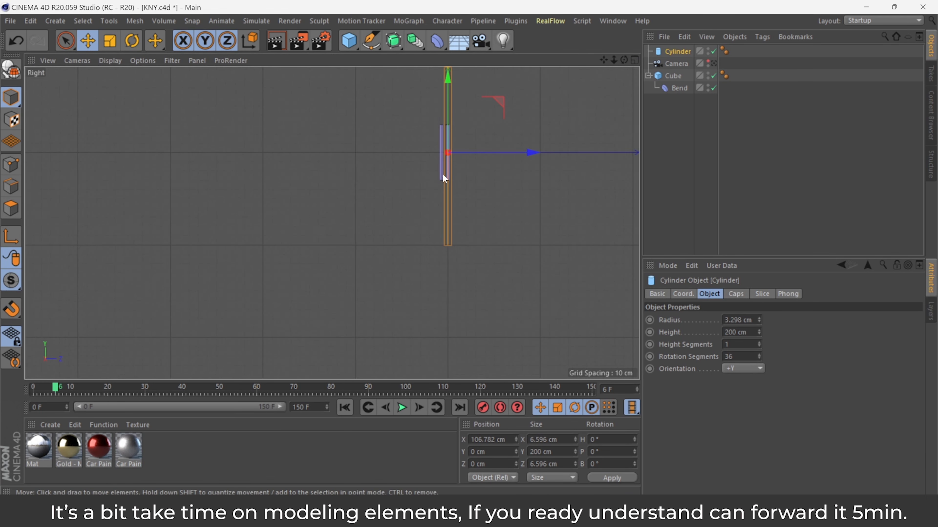
pyautogui.moveTo(451, 146); pyautogui.dragTo(451, 154)
pyautogui.scroll(5, 455, 145)
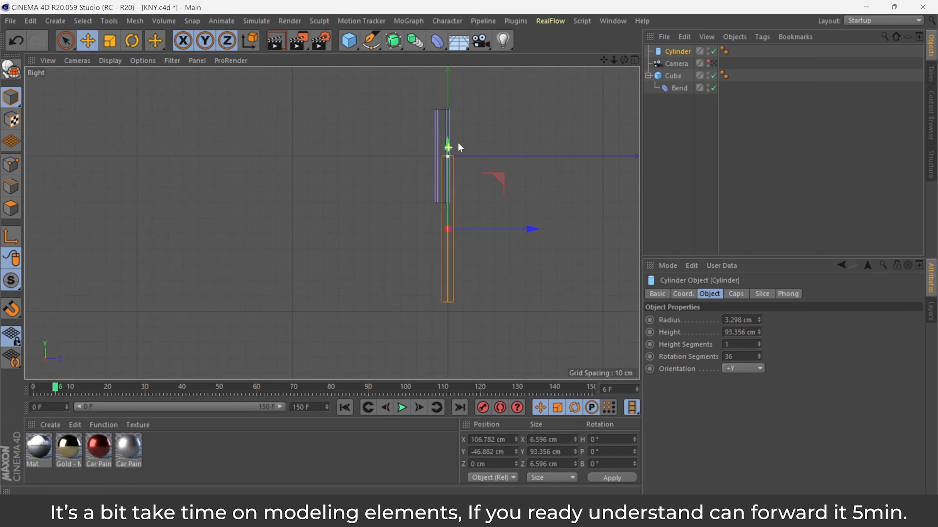
pyautogui.moveTo(438, 225); pyautogui.dragTo(443, 168)
pyautogui.moveTo(604, 60); pyautogui.dragTo(567, 110)
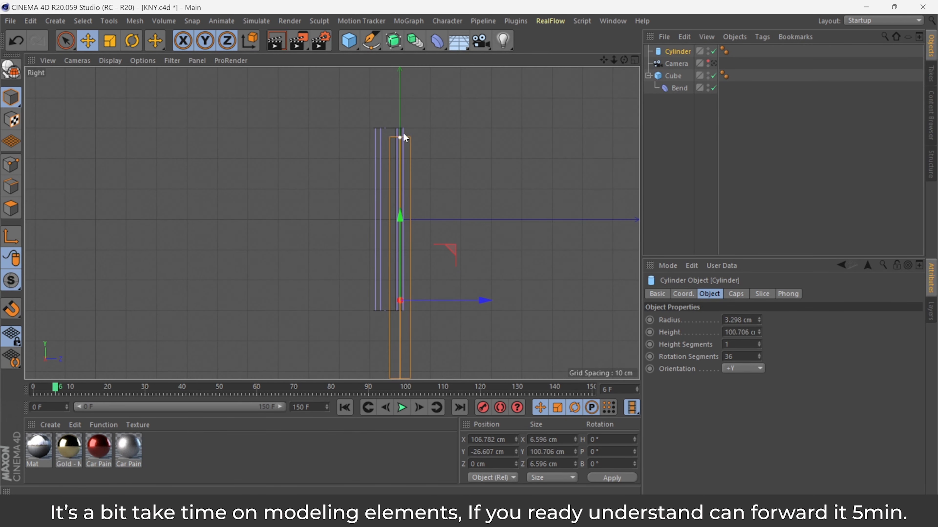
pyautogui.moveTo(403, 213); pyautogui.dragTo(405, 170)
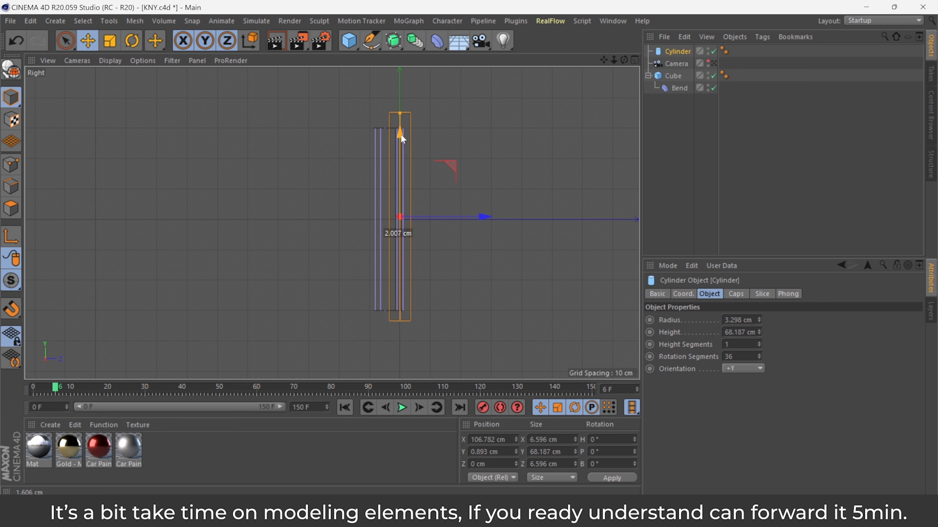
pyautogui.moveTo(484, 212)
pyautogui.mouseDown()
pyautogui.moveTo(465, 216)
pyautogui.moveTo(475, 216)
pyautogui.mouseUp()
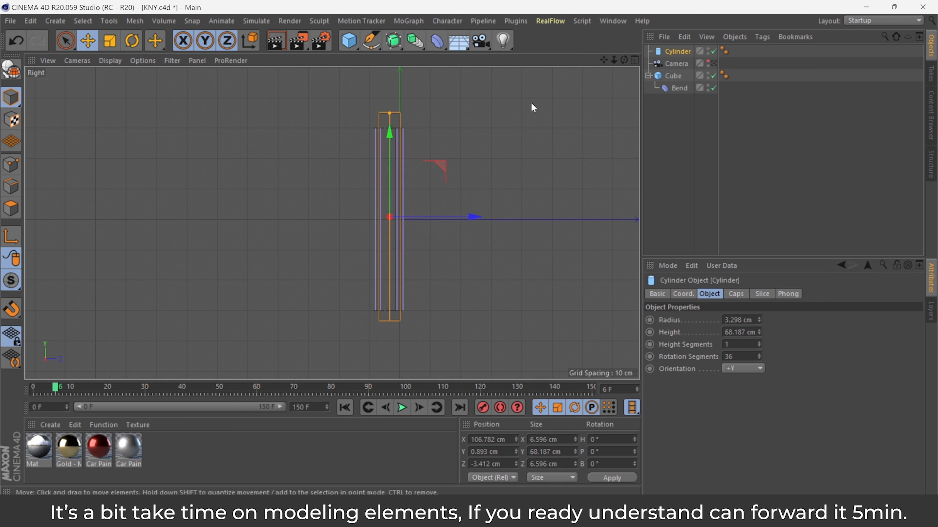
# In the Top view, align the cylinder with the roll's core and set its radius to about 2.9 cm.
pyautogui.click(635, 61)
pyautogui.scroll(-8, 532, 284)
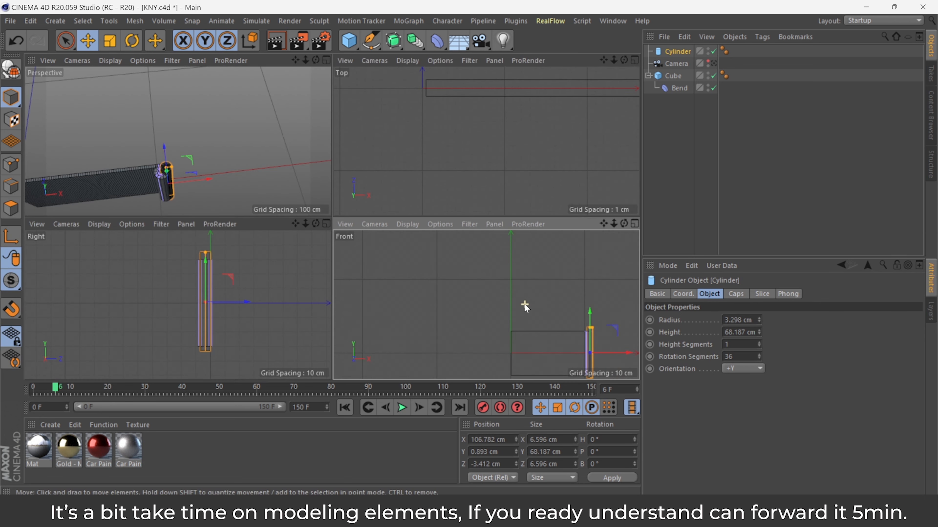
pyautogui.scroll(4, 597, 282)
pyautogui.scroll(-5, 570, 105)
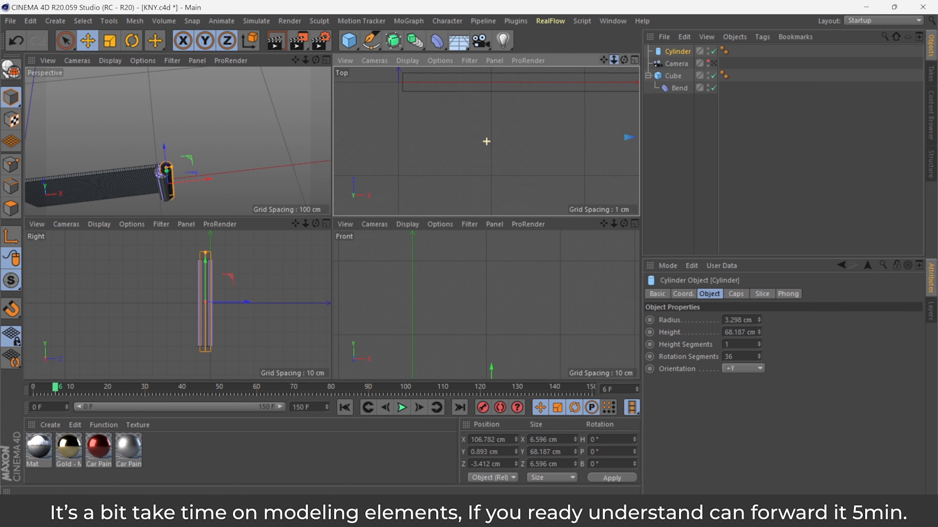
pyautogui.moveTo(603, 60); pyautogui.dragTo(630, 51)
pyautogui.scroll(5, 472, 113)
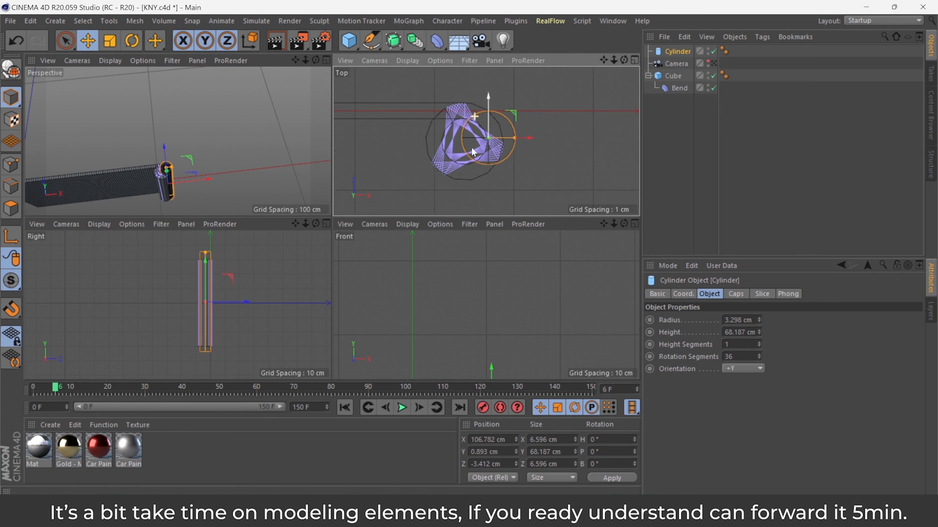
pyautogui.scroll(5, 326, 89)
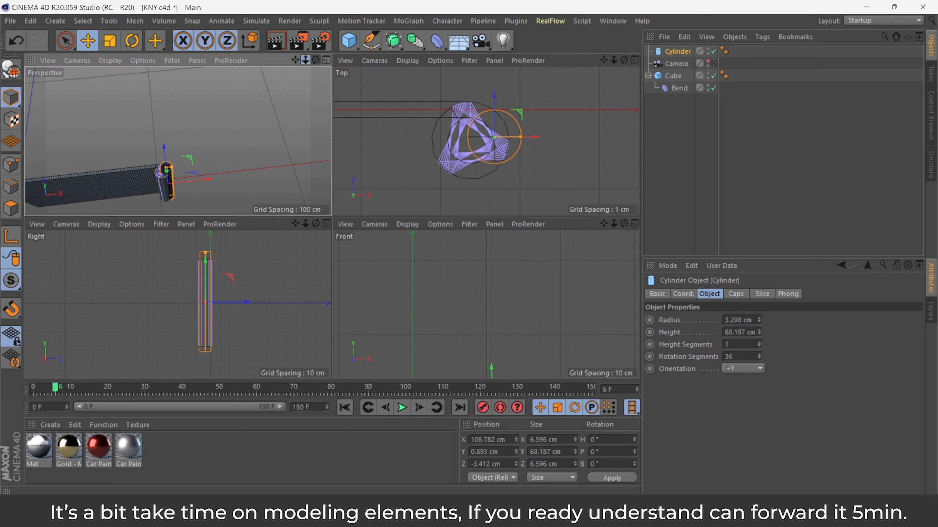
pyautogui.moveTo(305, 60); pyautogui.dragTo(321, 14)
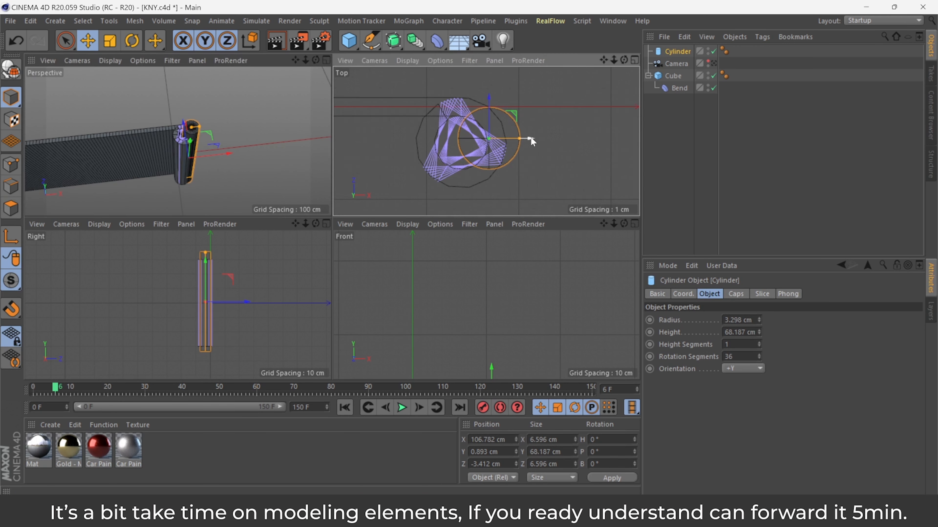
pyautogui.moveTo(534, 136); pyautogui.dragTo(505, 142)
pyautogui.moveTo(461, 107); pyautogui.dragTo(468, 110)
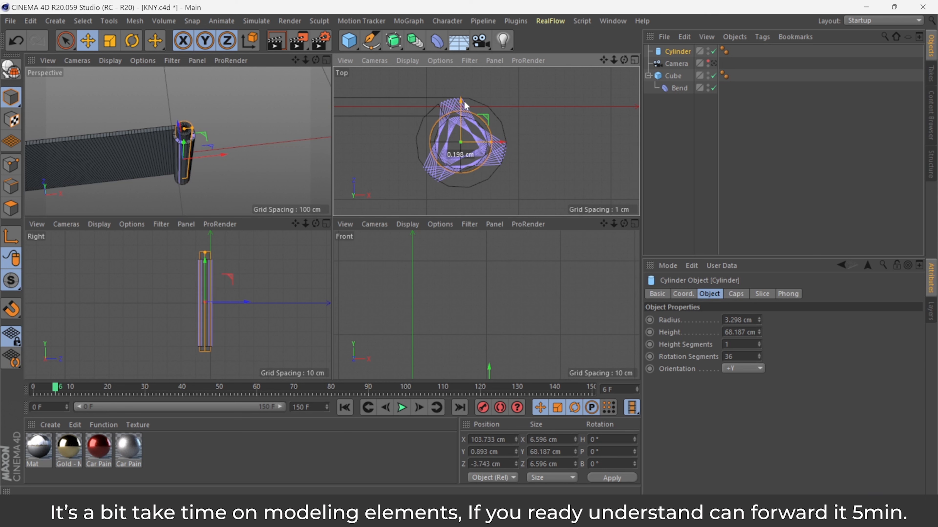
pyautogui.moveTo(487, 144); pyautogui.dragTo(486, 144)
pyautogui.scroll(4, 480, 140)
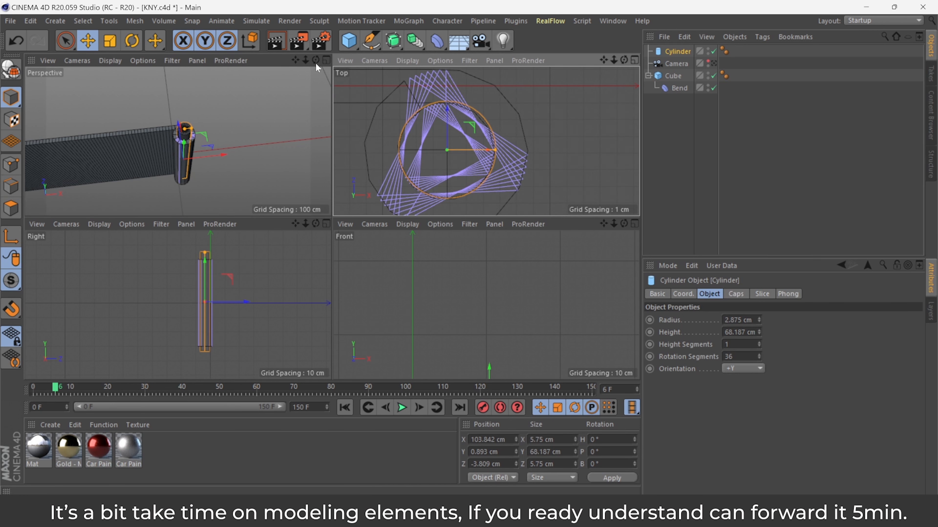
# Switch the enlarged perspective view to Gouraud Shading.
pyautogui.click(326, 60)
pyautogui.moveTo(619, 61); pyautogui.dragTo(614, 105)
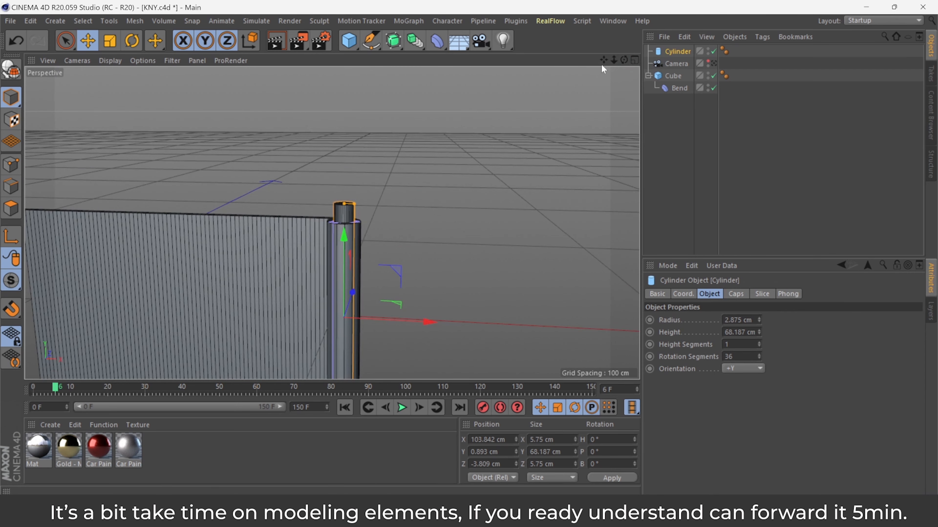
pyautogui.moveTo(603, 61); pyautogui.dragTo(652, 30)
pyautogui.click(105, 59)
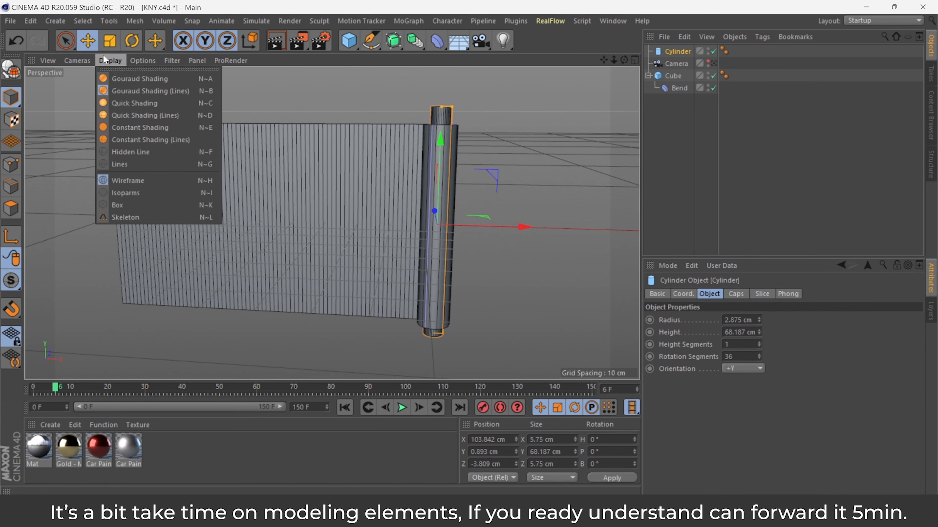
pyautogui.click(134, 78)
pyautogui.moveTo(624, 61); pyautogui.dragTo(625, 68)
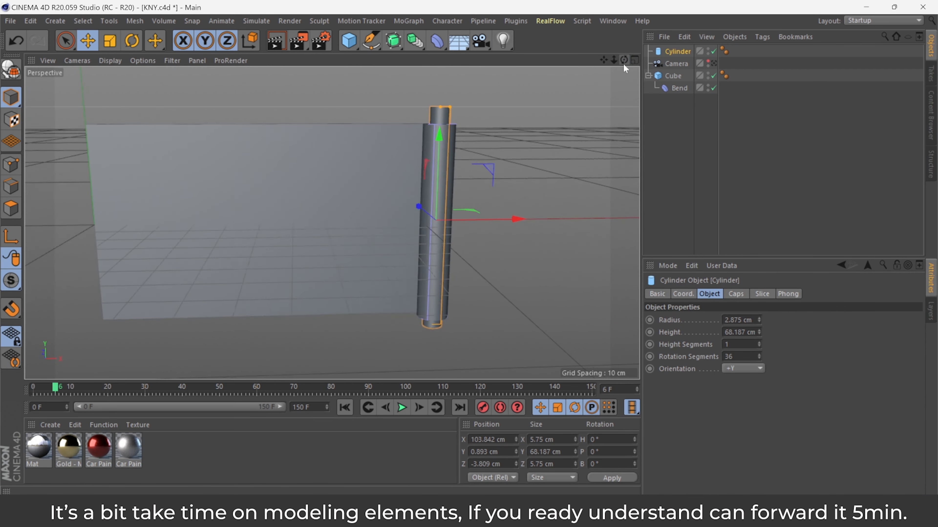
# Shorten the cylinder to about 65 cm high and open its Caps settings.
pyautogui.keyDown('alt'); pyautogui.moveTo(472, 110); pyautogui.dragTo(397, 149); pyautogui.keyUp('alt')
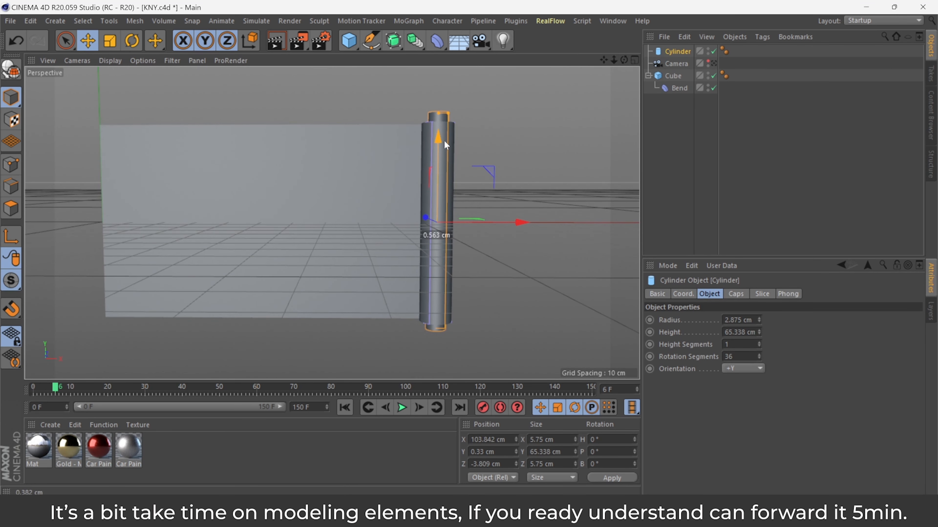
pyautogui.click(735, 294)
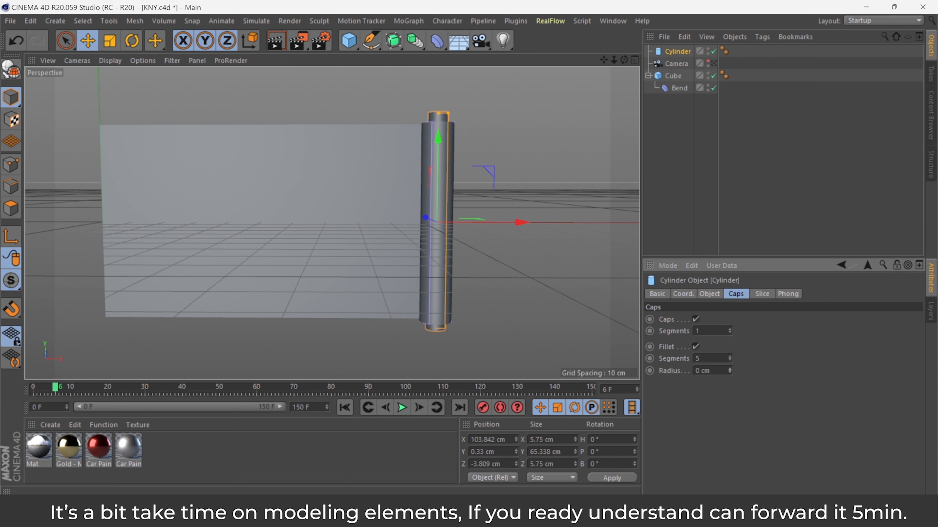
pyautogui.click(552, 156)
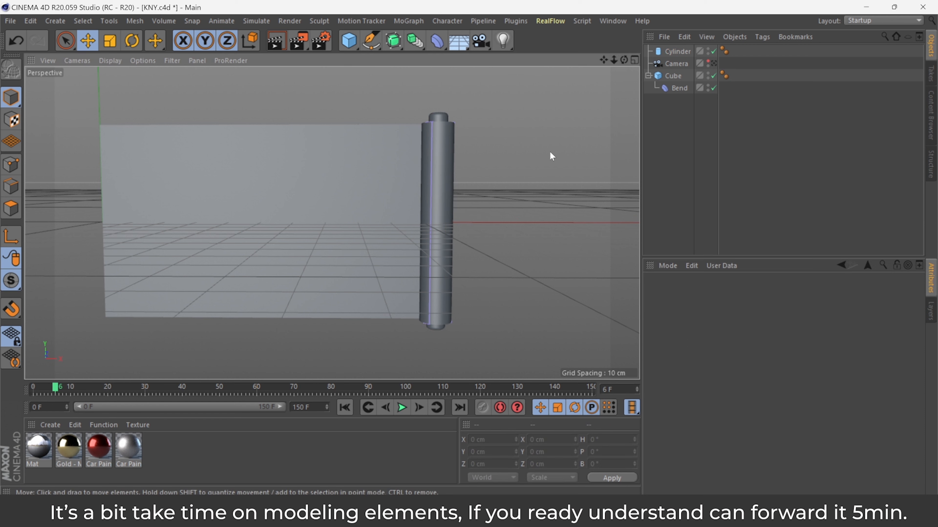
# Add a torus with a ring radius of about 14 cm and a pipe radius of about 5.6 cm.
pyautogui.moveTo(352, 39); pyautogui.dragTo(410, 101)
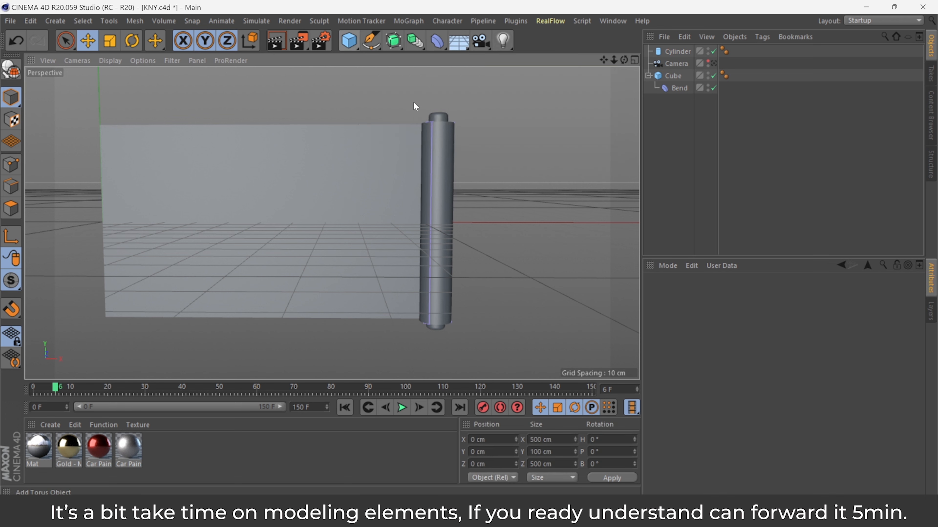
pyautogui.moveTo(746, 320); pyautogui.dragTo(746, 362)
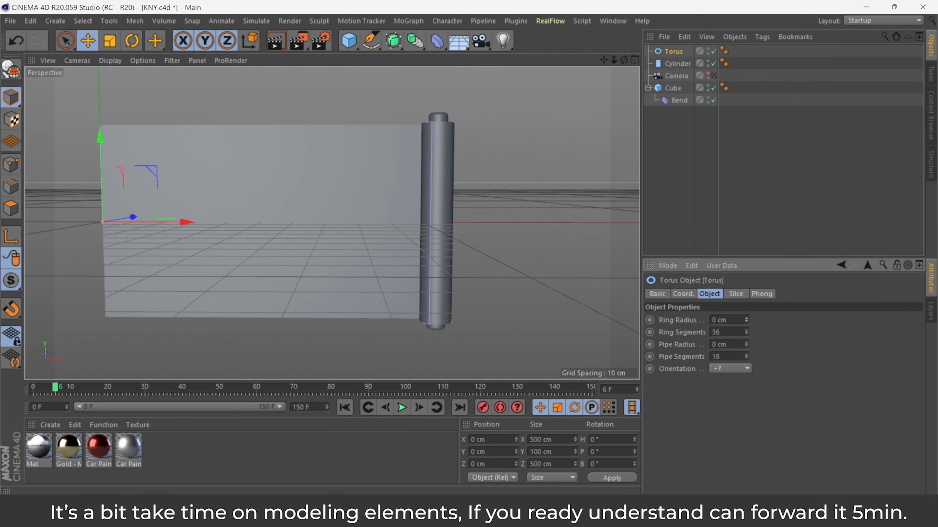
pyautogui.moveTo(746, 320)
pyautogui.mouseDown()
pyautogui.moveTo(746, 295)
pyautogui.moveTo(746, 325)
pyautogui.mouseUp()
pyautogui.moveTo(746, 344); pyautogui.dragTo(746, 341)
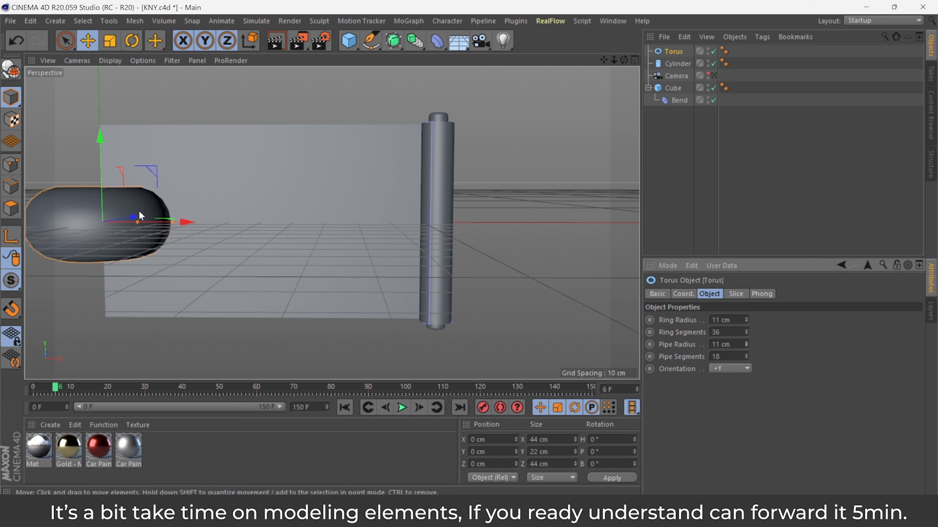
pyautogui.moveTo(138, 210); pyautogui.dragTo(163, 223)
pyautogui.moveTo(603, 60); pyautogui.dragTo(722, 119)
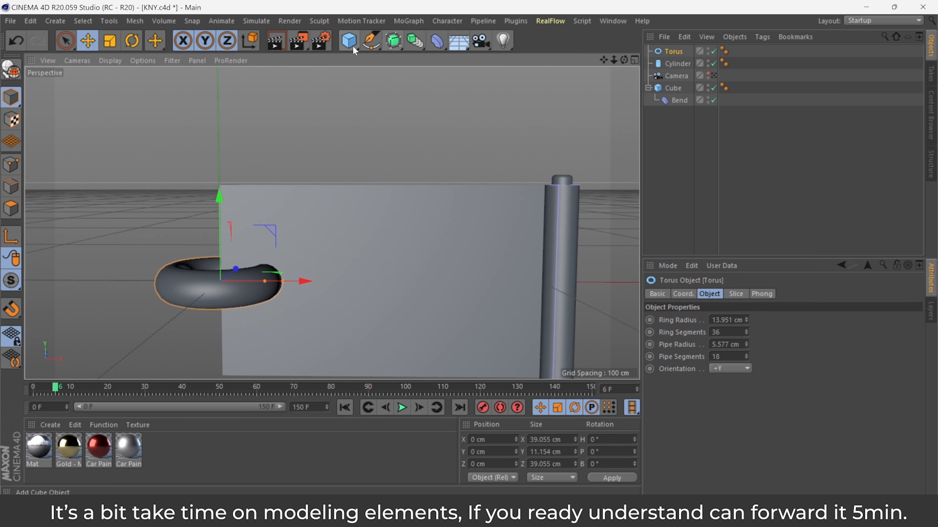
# Add a cone with a bottom radius of about 29 cm and a height of about 48 cm.
pyautogui.moveTo(352, 45); pyautogui.dragTo(534, 62)
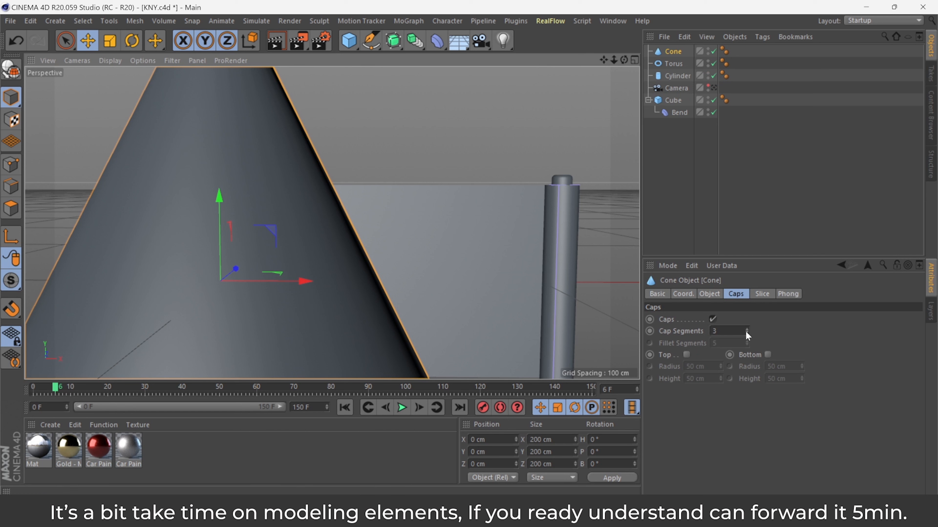
pyautogui.click(709, 294)
pyautogui.moveTo(759, 332); pyautogui.dragTo(759, 401)
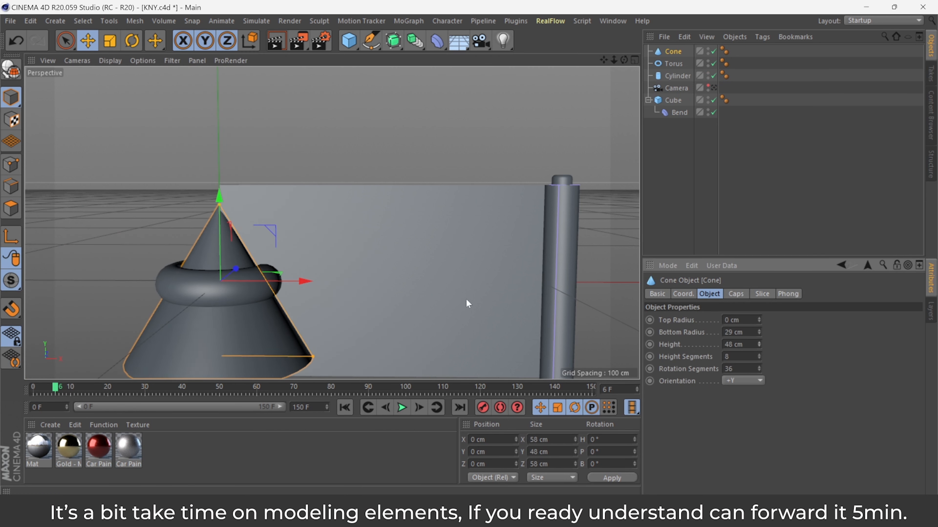
# Raise the cone onto the torus and scale it to about 18.5 cm bottom radius and 42.6 cm height.
pyautogui.moveTo(220, 196); pyautogui.dragTo(228, 106)
pyautogui.moveTo(313, 264); pyautogui.dragTo(278, 265)
pyautogui.moveTo(219, 111)
pyautogui.mouseDown()
pyautogui.moveTo(220, 102)
pyautogui.moveTo(223, 119)
pyautogui.moveTo(220, 94)
pyautogui.moveTo(220, 110)
pyautogui.mouseUp()
# Enable a rounded bottom fillet cap on the cone.
pyautogui.click(203, 292)
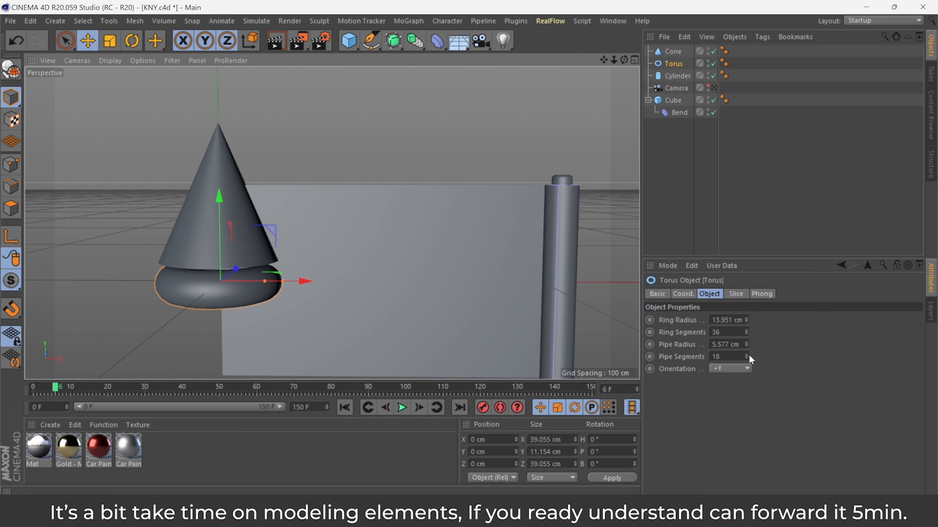
pyautogui.moveTo(746, 356); pyautogui.dragTo(746, 343)
pyautogui.click(192, 224)
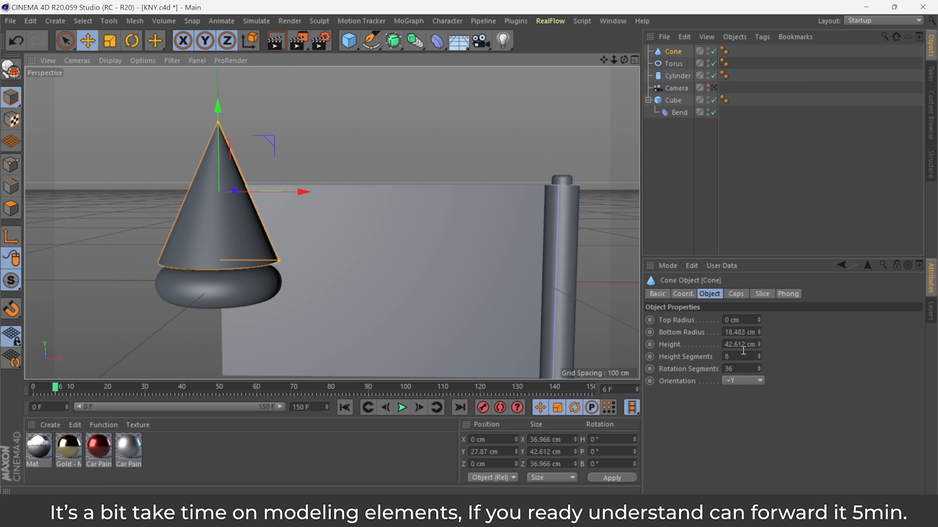
pyautogui.click(736, 294)
pyautogui.click(768, 355)
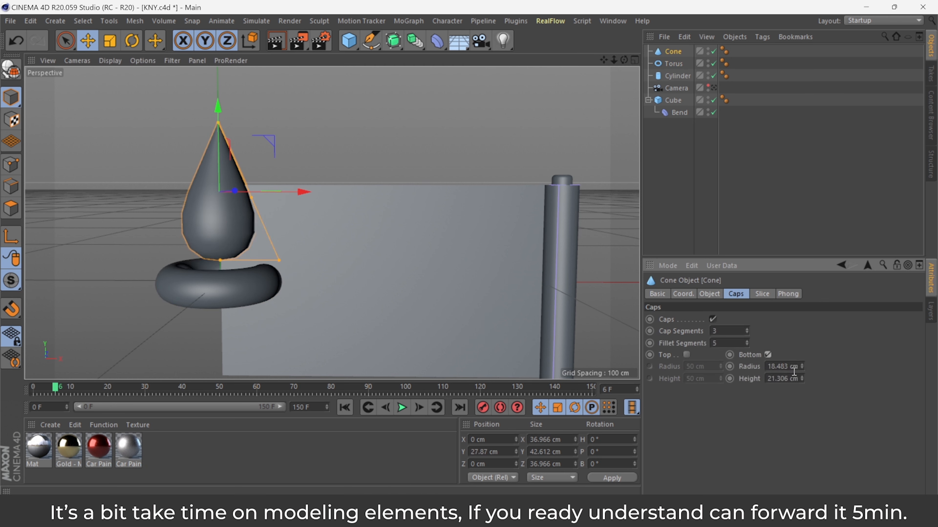
# Reduce the cone's bottom fillet to about 6.5 cm radius and 10.3 cm height so it sits on the torus.
pyautogui.moveTo(801, 367); pyautogui.dragTo(801, 384)
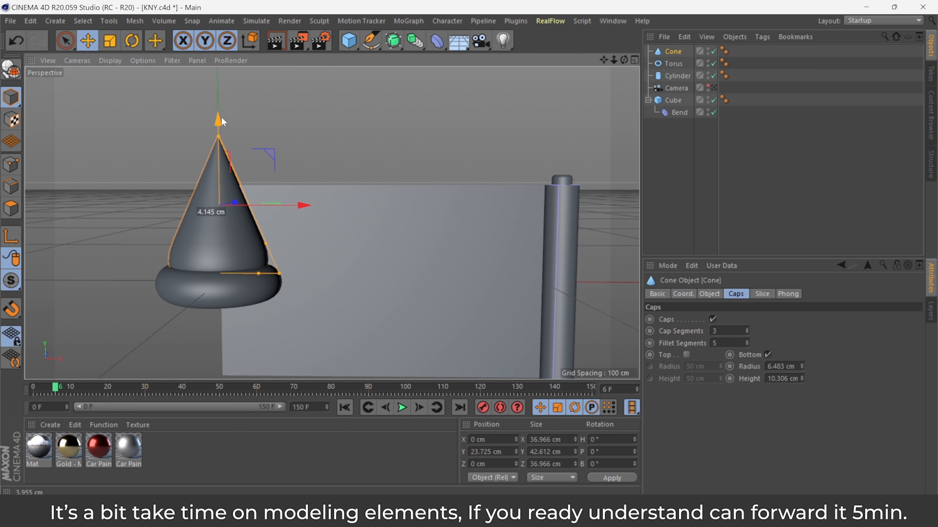
pyautogui.click(238, 169)
pyautogui.click(223, 218)
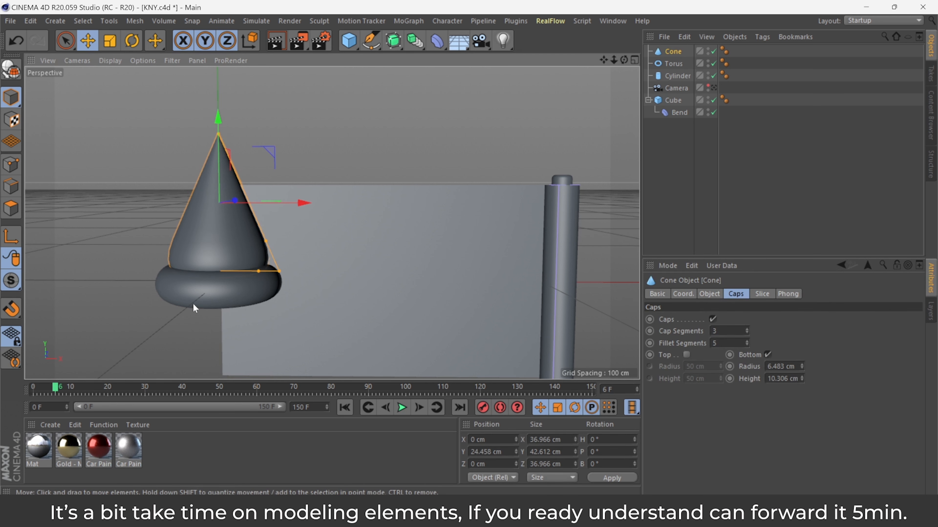
# Select the cone and torus together and move them over to the top of the cylinder.
pyautogui.click(661, 64)
pyautogui.click(668, 51)
pyautogui.keyDown('ctrl'); pyautogui.click(674, 63); pyautogui.keyUp('ctrl')
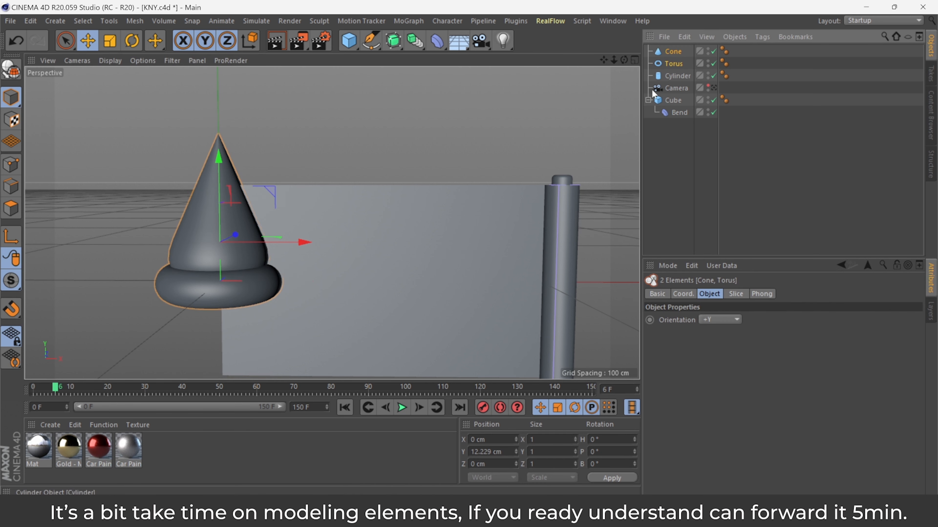
pyautogui.moveTo(303, 243); pyautogui.dragTo(627, 243)
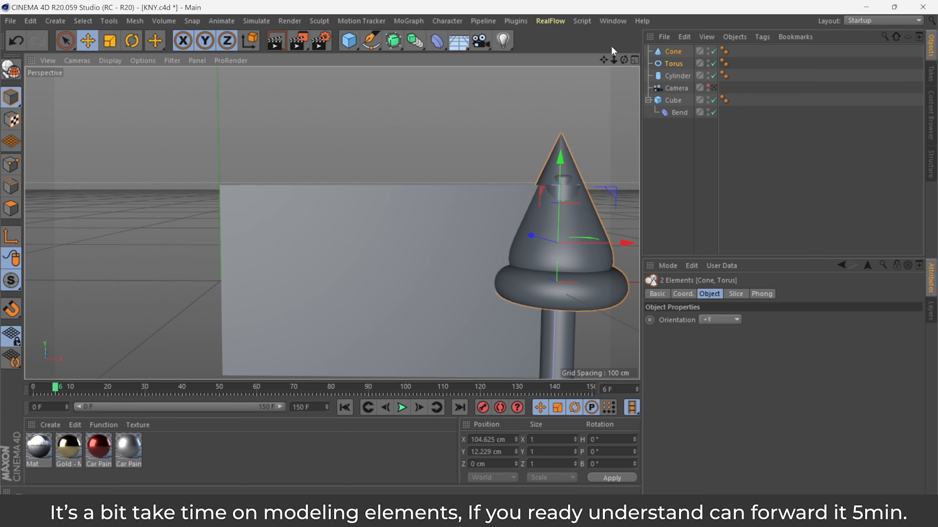
# Scale the cone and torus down in the top view and centre them on the cylinder.
pyautogui.click(634, 60)
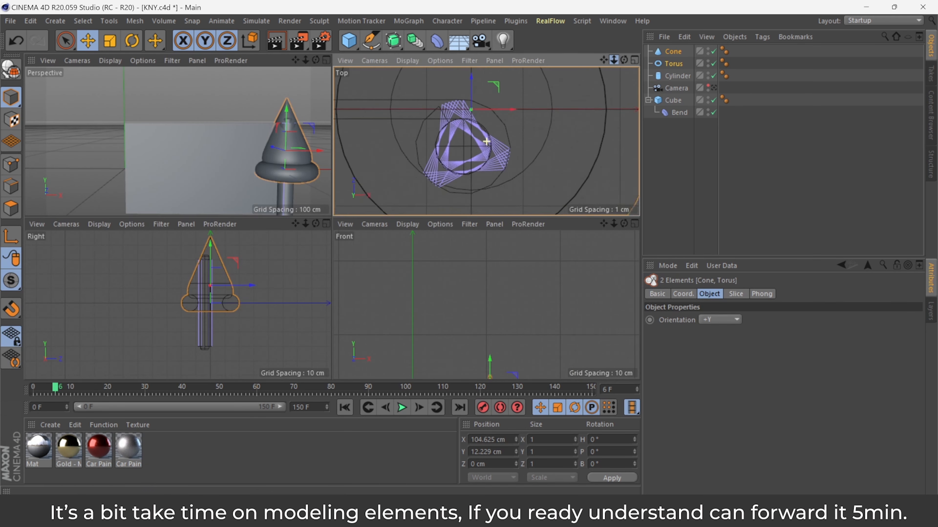
pyautogui.scroll(-3, 576, 151)
pyautogui.press('t')
pyautogui.moveTo(584, 118); pyautogui.dragTo(105, 75)
pyautogui.press('e')
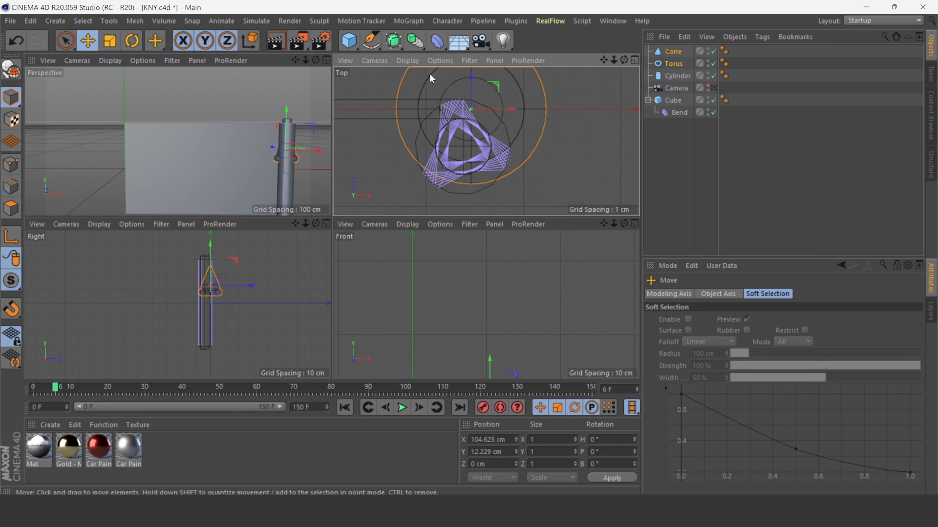
pyautogui.moveTo(466, 80); pyautogui.dragTo(472, 144)
pyautogui.scroll(4, 517, 160)
pyautogui.click(110, 41)
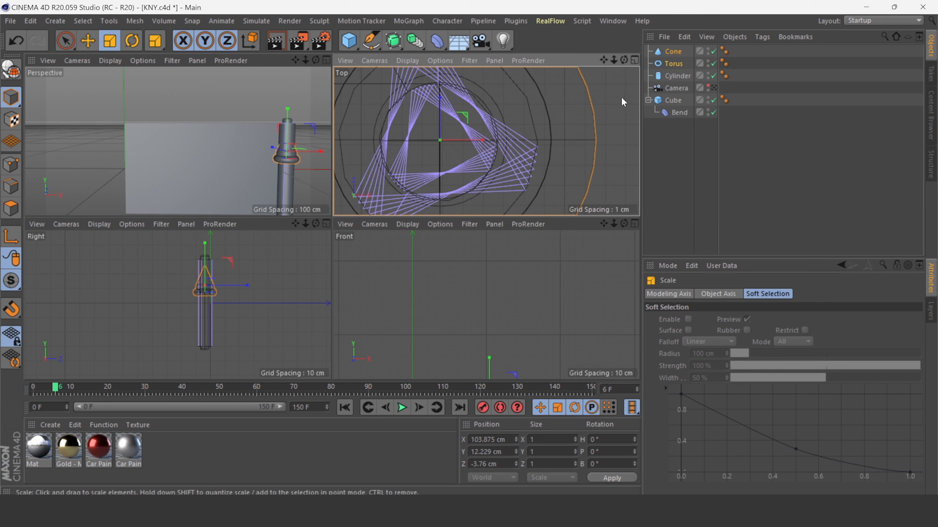
pyautogui.moveTo(622, 98); pyautogui.dragTo(487, 176)
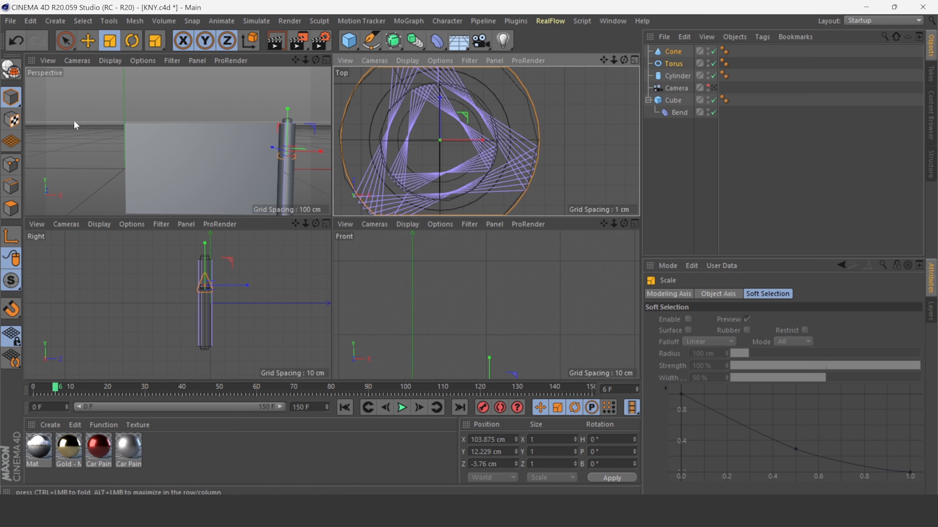
# Raise the cone and torus onto the top end of the cylinder in the side view.
pyautogui.scroll(5, 294, 243)
pyautogui.moveTo(295, 224); pyautogui.dragTo(281, 258)
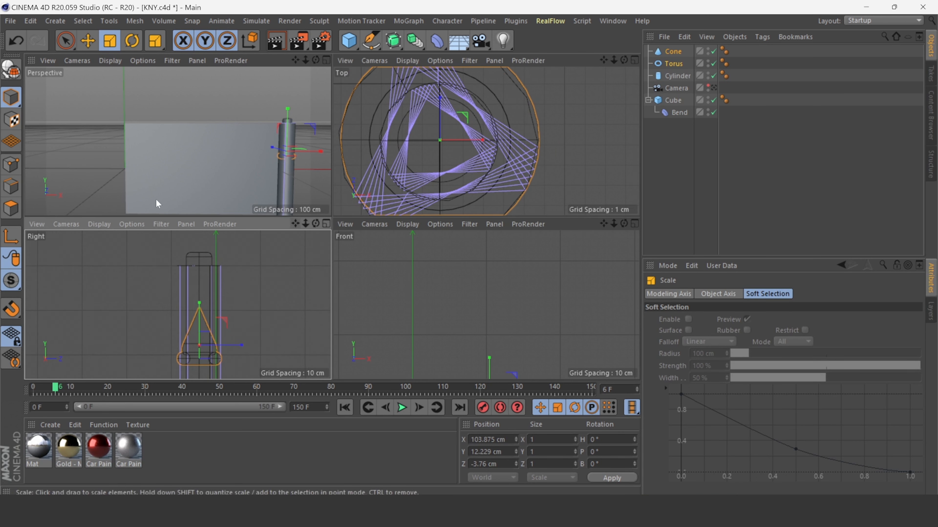
pyautogui.click(88, 41)
pyautogui.moveTo(199, 306); pyautogui.dragTo(198, 198)
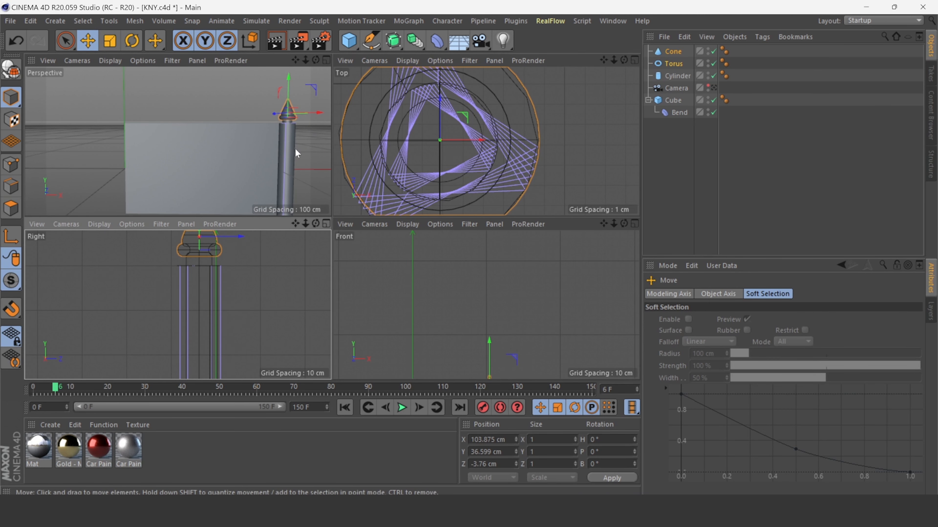
# Fine-tune the cap's scale and height on the cylinder top in the perspective view.
pyautogui.click(327, 60)
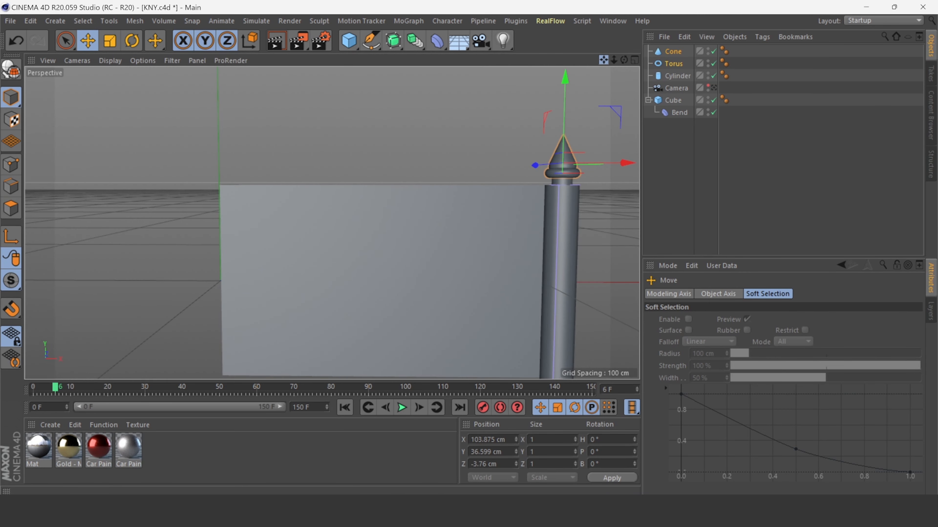
pyautogui.moveTo(604, 58); pyautogui.dragTo(561, 41)
pyautogui.scroll(5, 552, 155)
pyautogui.moveTo(470, 90); pyautogui.dragTo(471, 89)
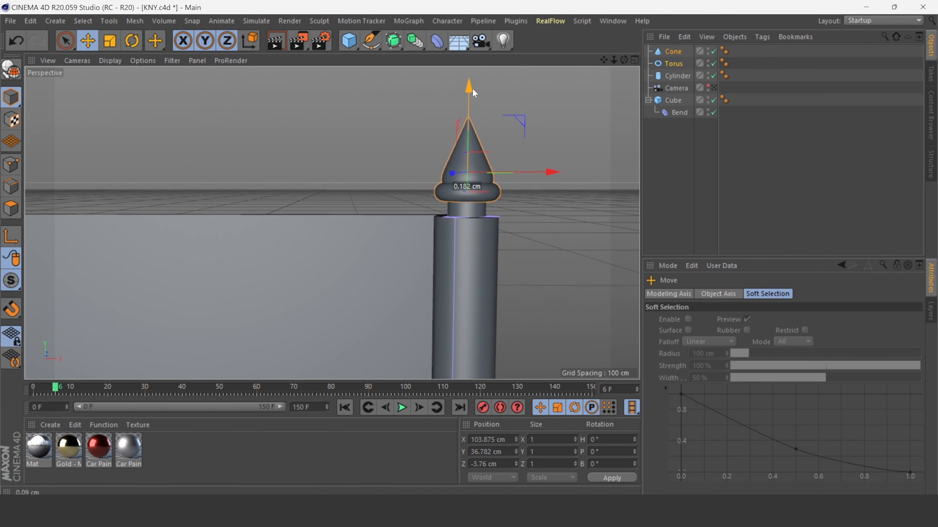
pyautogui.click(110, 41)
pyautogui.moveTo(558, 135); pyautogui.dragTo(524, 139)
pyautogui.press('e')
pyautogui.moveTo(471, 95); pyautogui.dragTo(471, 102)
pyautogui.click(546, 108)
pyautogui.scroll(-8, 545, 114)
pyautogui.scroll(5, 520, 223)
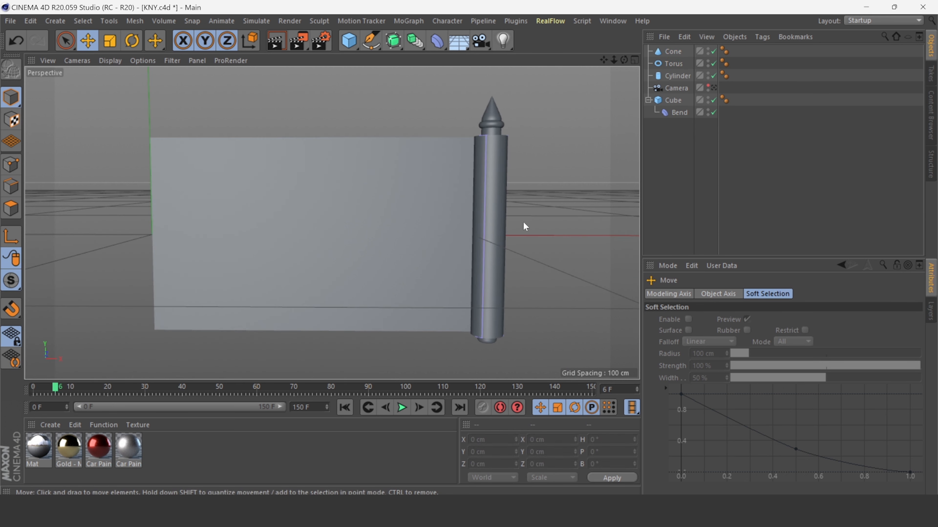
# Duplicate the cone and torus cap pair.
pyautogui.click(672, 51)
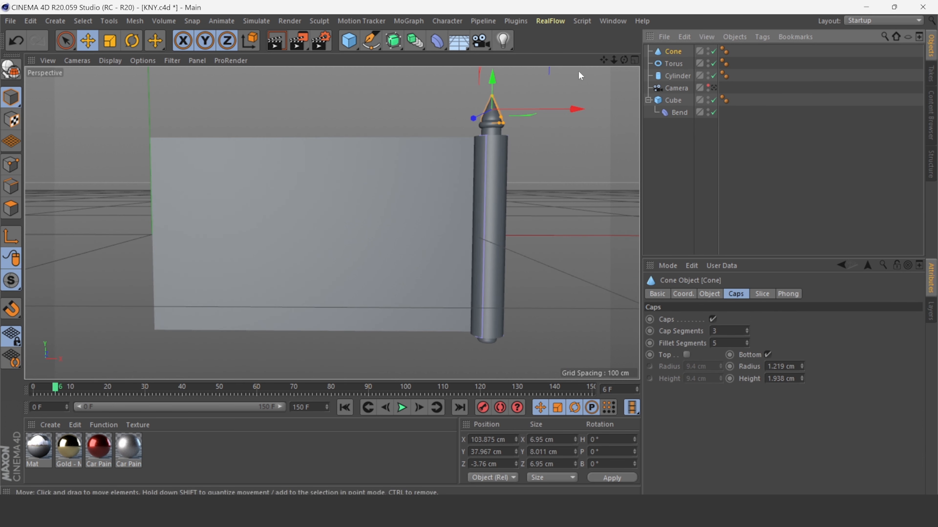
pyautogui.moveTo(624, 60); pyautogui.dragTo(585, 50)
pyautogui.click(635, 60)
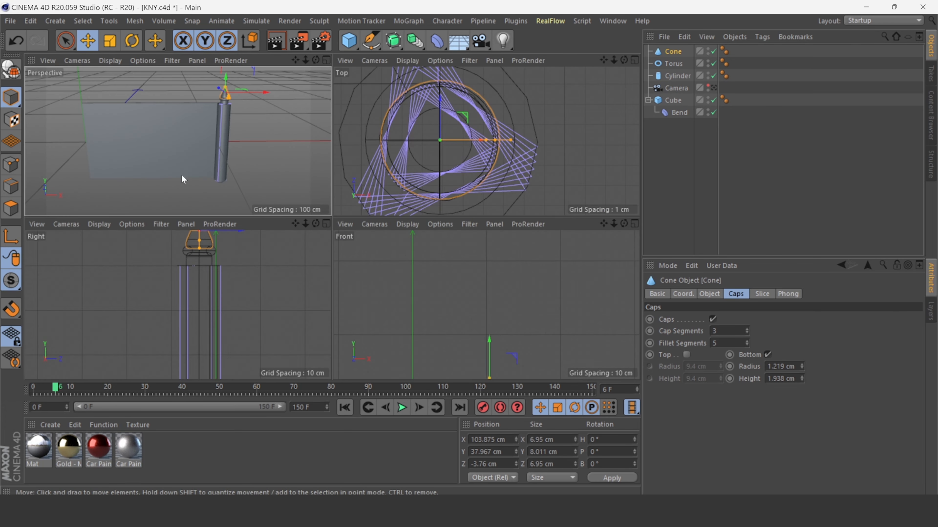
pyautogui.click(326, 223)
pyautogui.scroll(-3, 486, 136)
pyautogui.moveTo(604, 60); pyautogui.dragTo(522, 50)
pyautogui.click(671, 64)
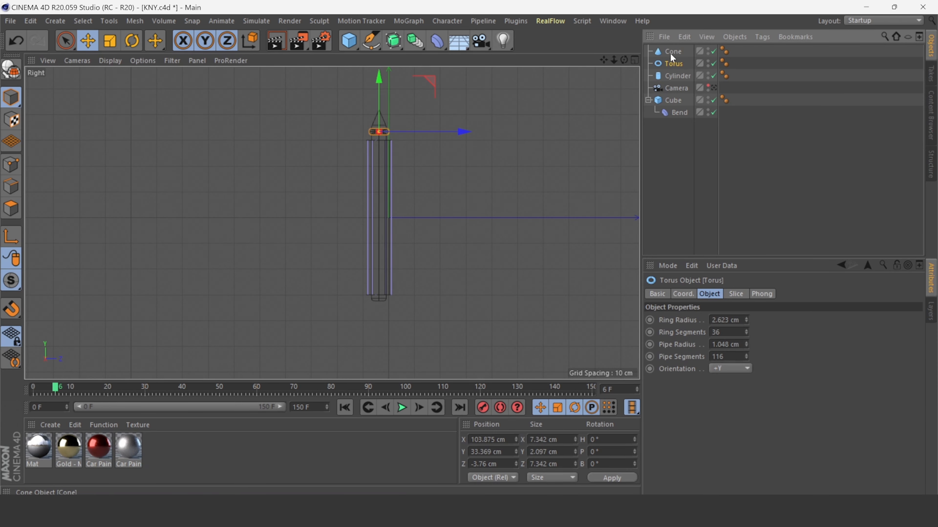
pyautogui.keyDown('ctrl'); pyautogui.click(671, 51); pyautogui.keyUp('ctrl')
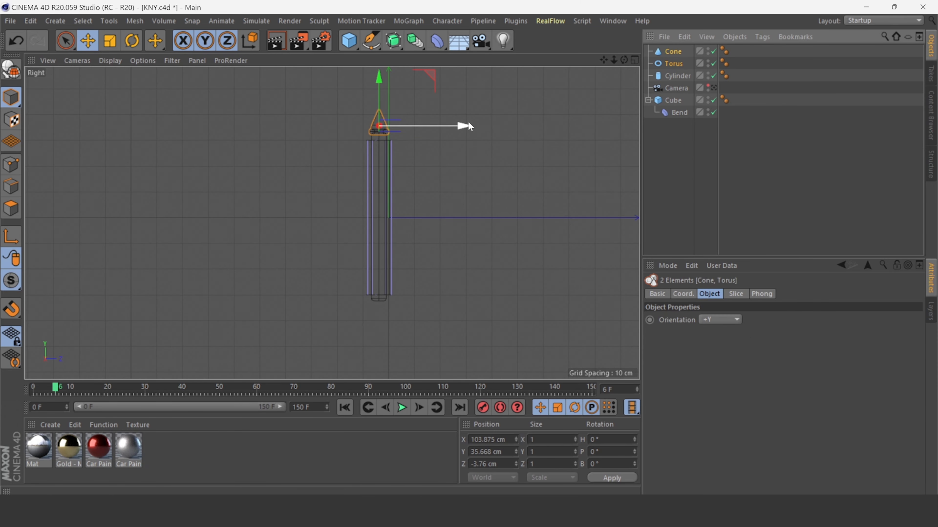
pyautogui.hotkey('ctrl', 'c')
pyautogui.hotkey('ctrl', 'v')
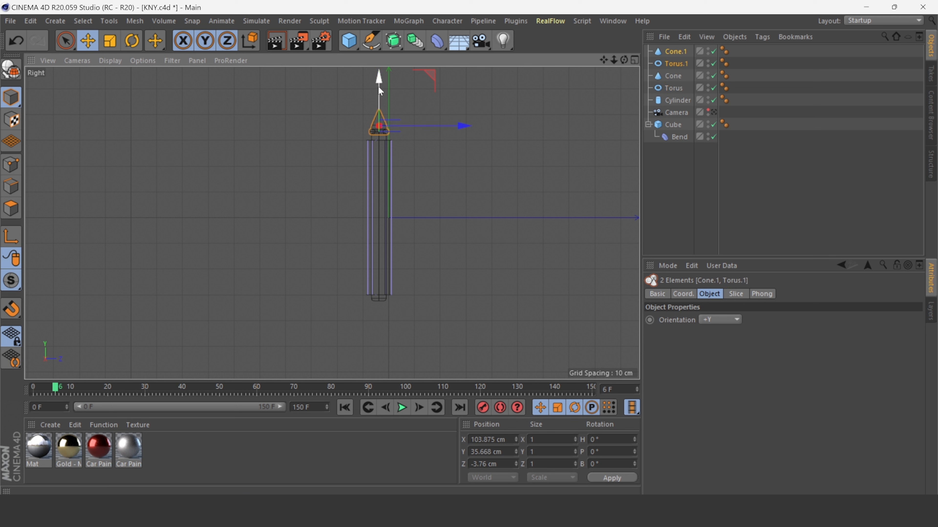
# Move the duplicated cap to the cylinder's bottom end and flip it 180°.
pyautogui.moveTo(380, 91); pyautogui.dragTo(373, 347)
pyautogui.click(131, 39)
pyautogui.press('e')
pyautogui.scroll(5, 389, 352)
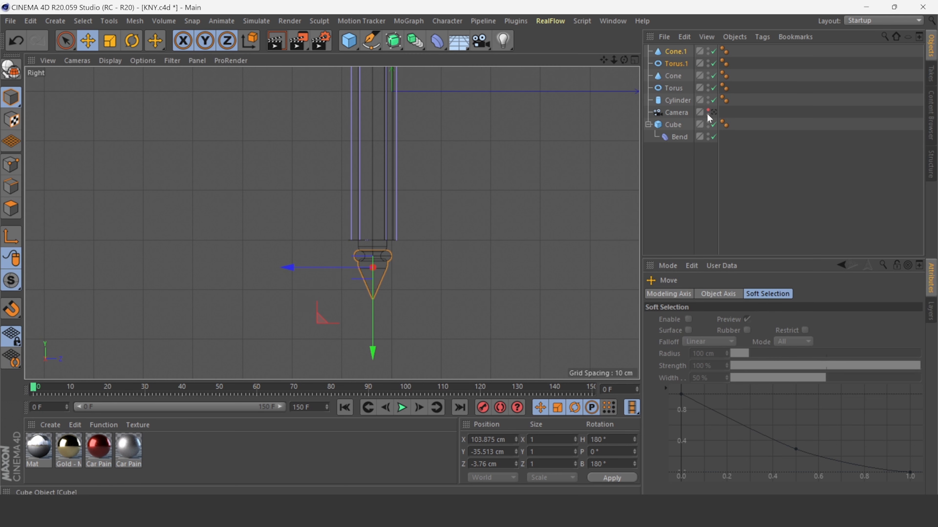
# Group both caps and the cylinder into a single null.
pyautogui.click(635, 59)
pyautogui.click(325, 58)
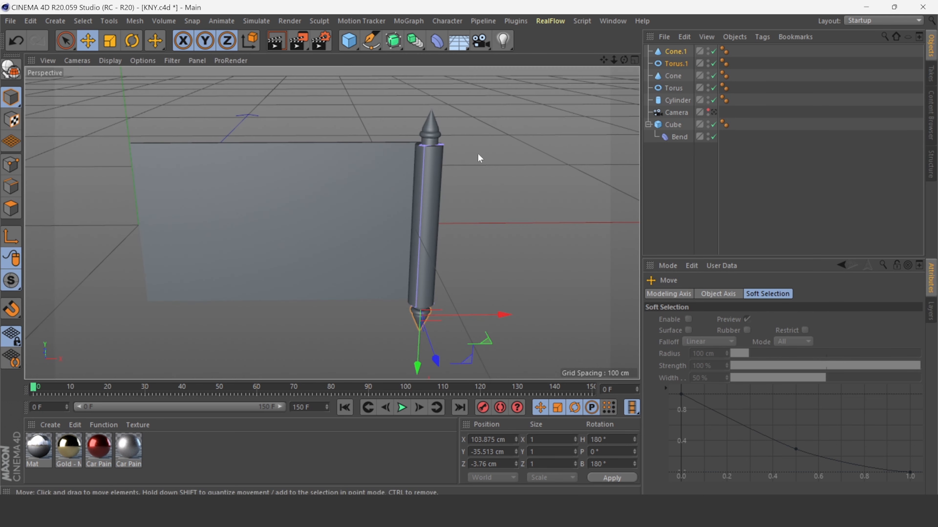
pyautogui.click(713, 112)
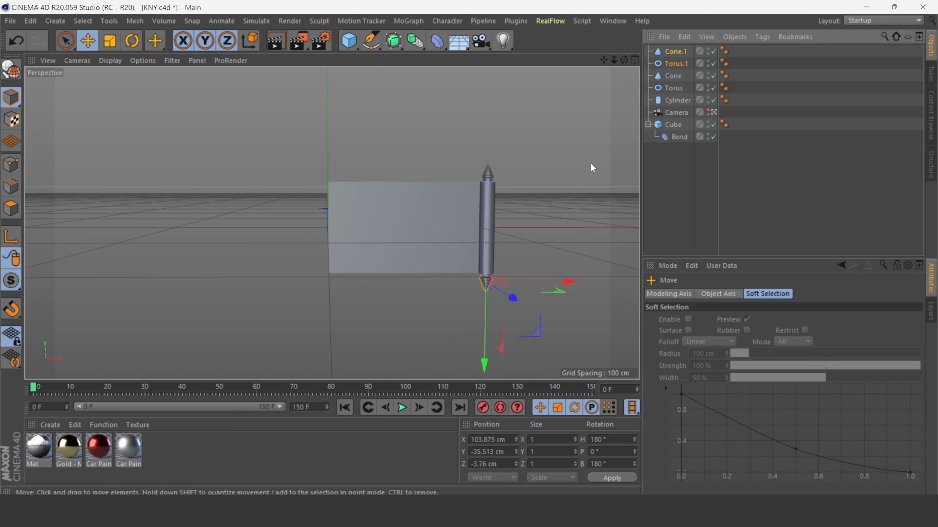
pyautogui.click(669, 53)
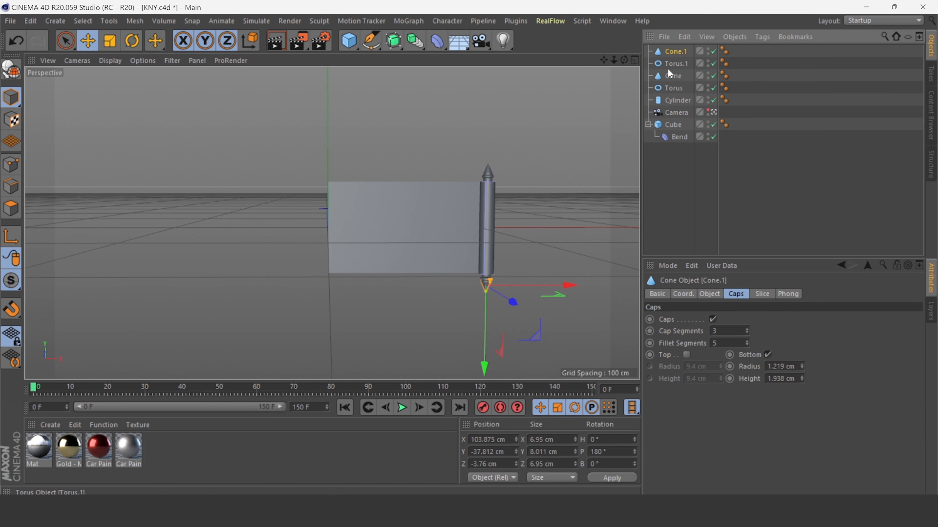
pyautogui.keyDown('shift'); pyautogui.click(671, 99); pyautogui.keyUp('shift')
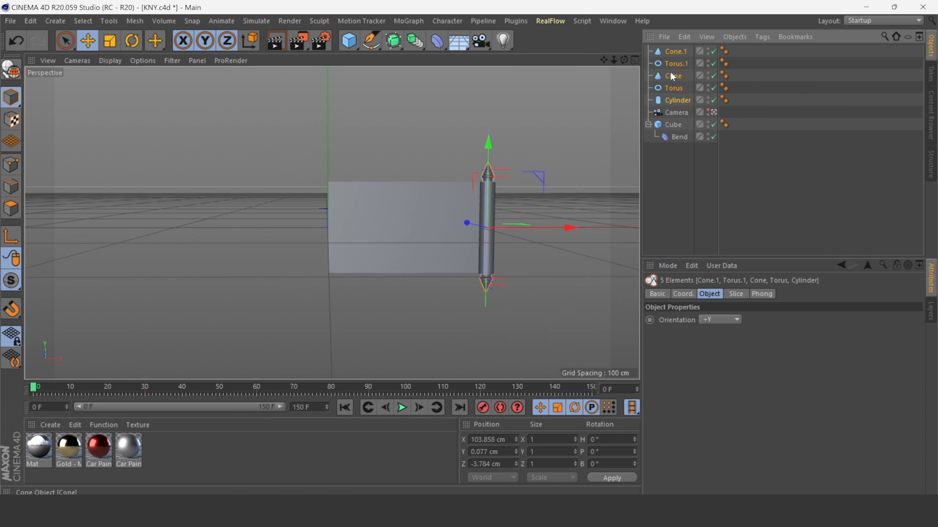
pyautogui.rightClick(670, 97)
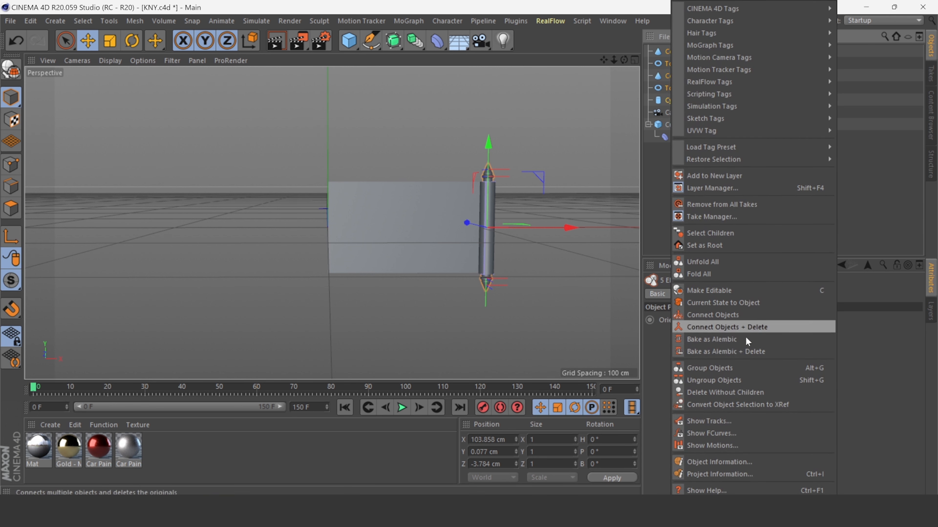
pyautogui.click(719, 366)
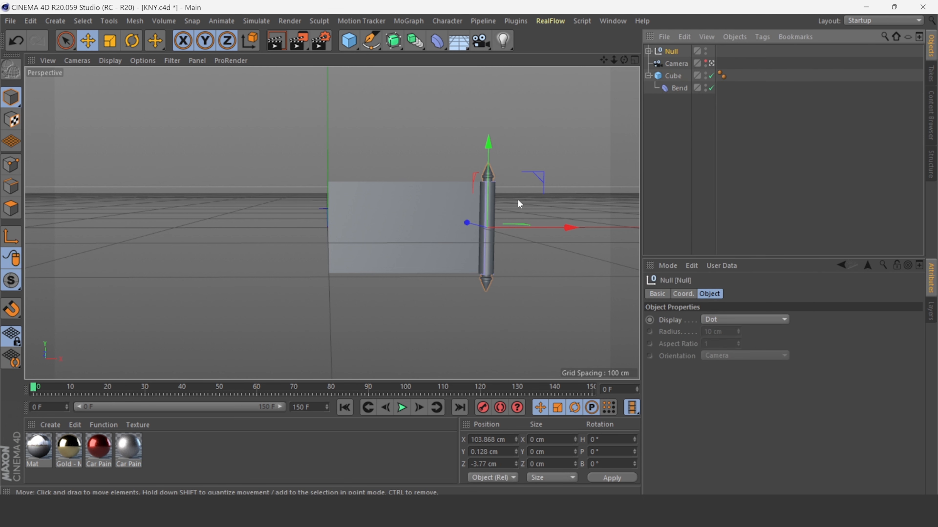
# Rename the new group as 1.
pyautogui.click(528, 166)
pyautogui.doubleClick(671, 51)
pyautogui.write('1')
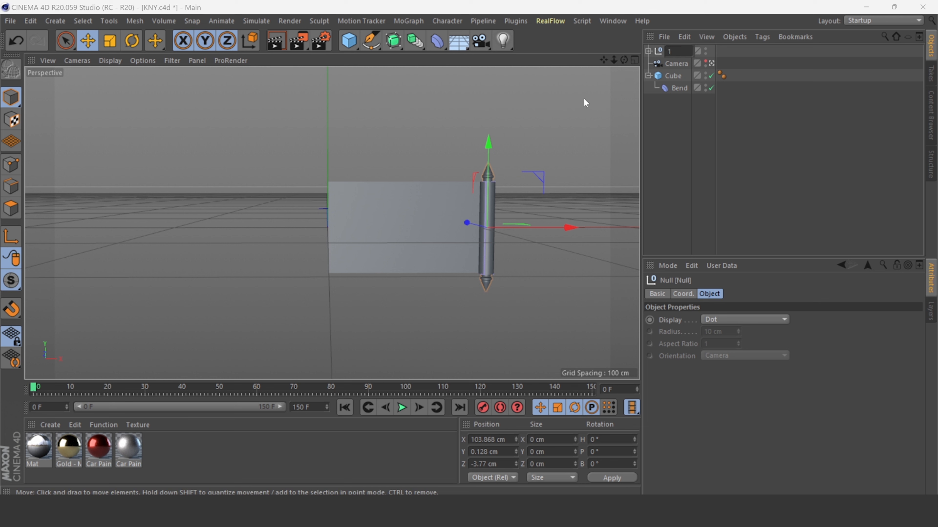
pyautogui.click(560, 146)
pyautogui.click(668, 52)
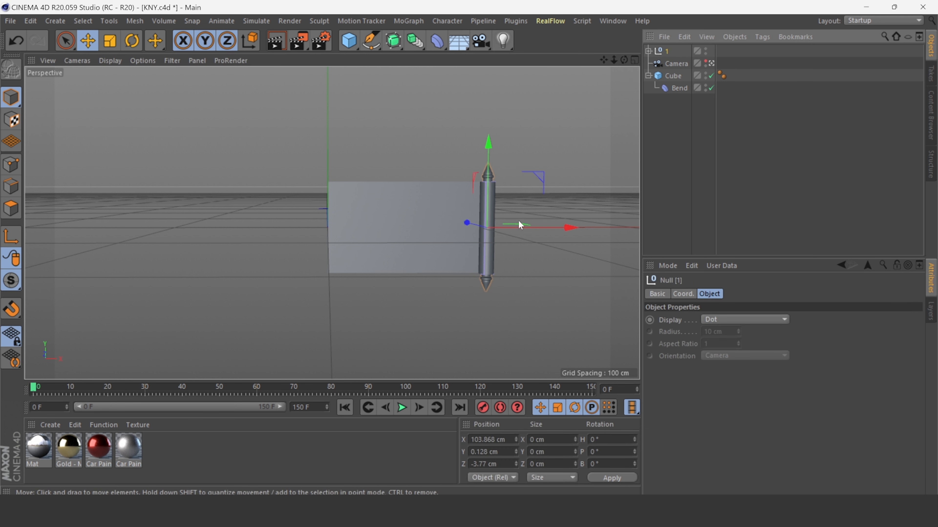
# Select the Bend deformer and scrub the timeline to examine the banner's rolling animation.
pyautogui.scroll(1, 519, 222)
pyautogui.scroll(-1, 523, 235)
pyautogui.scroll(1, 524, 229)
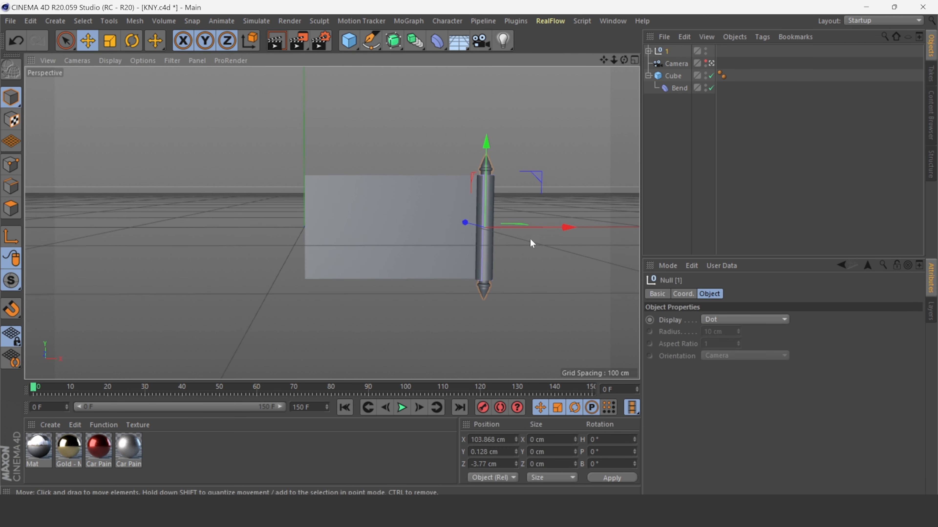
pyautogui.click(599, 134)
pyautogui.click(675, 87)
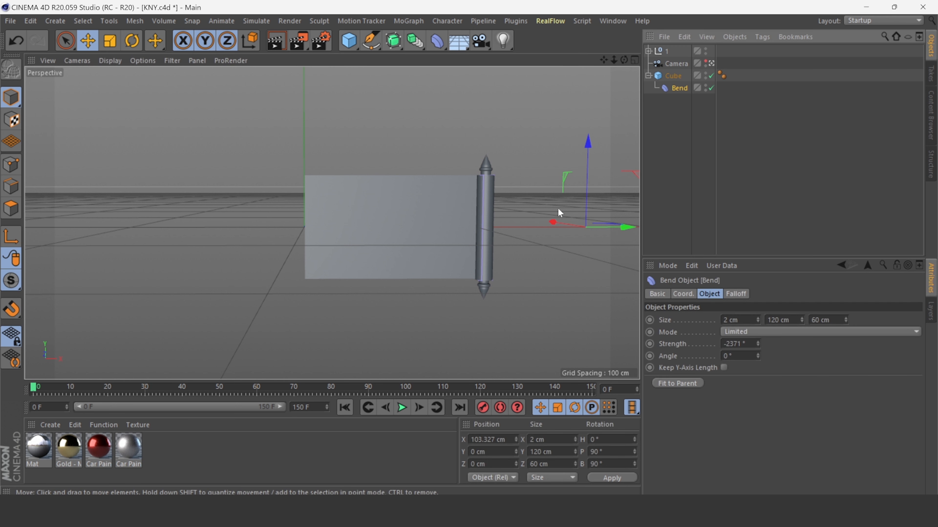
pyautogui.moveTo(618, 226)
pyautogui.mouseDown()
pyautogui.moveTo(446, 211)
pyautogui.moveTo(617, 207)
pyautogui.moveTo(624, 230)
pyautogui.moveTo(614, 228)
pyautogui.mouseUp()
pyautogui.moveTo(34, 389); pyautogui.dragTo(114, 389)
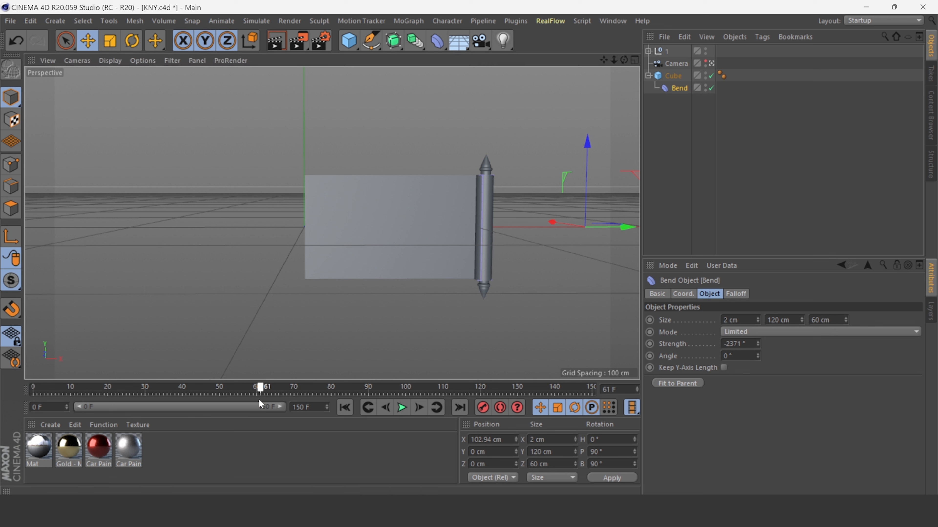
pyautogui.moveTo(361, 393); pyautogui.dragTo(370, 392)
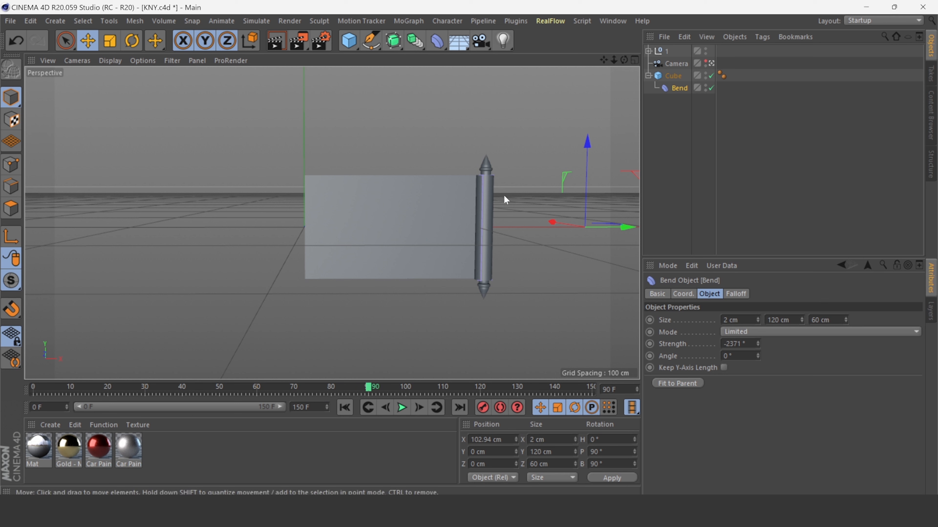
pyautogui.moveTo(625, 228); pyautogui.dragTo(626, 226)
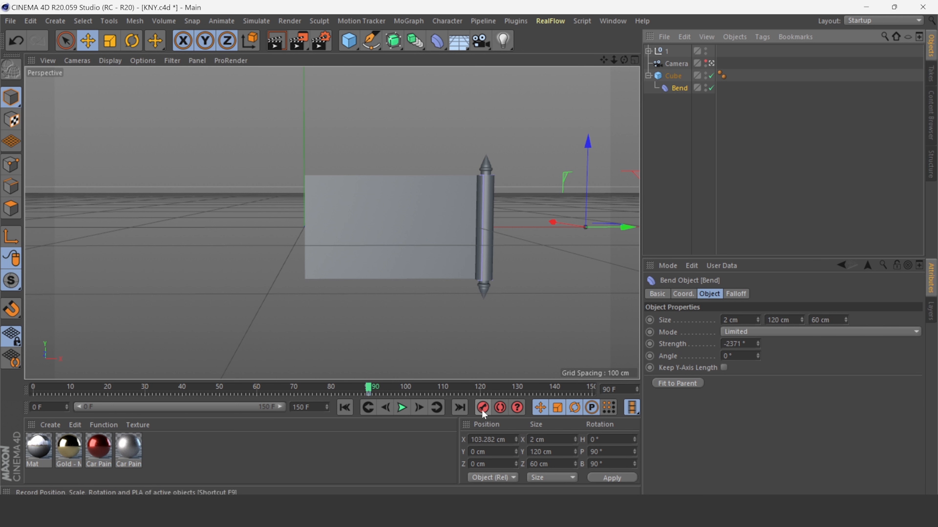
# Go to frame 50 and move the Bend deformer along X to about 4.4 cm.
pyautogui.moveTo(372, 387); pyautogui.dragTo(356, 387)
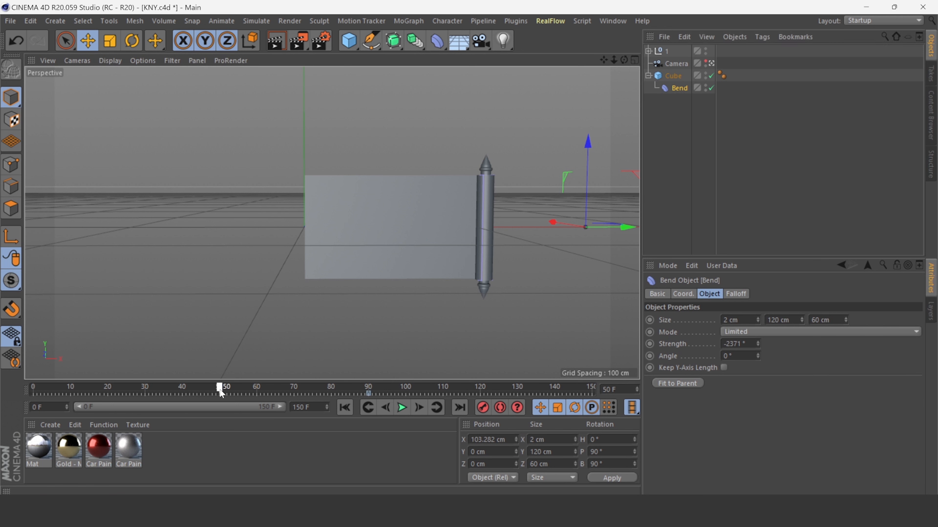
pyautogui.moveTo(613, 225); pyautogui.dragTo(443, 216)
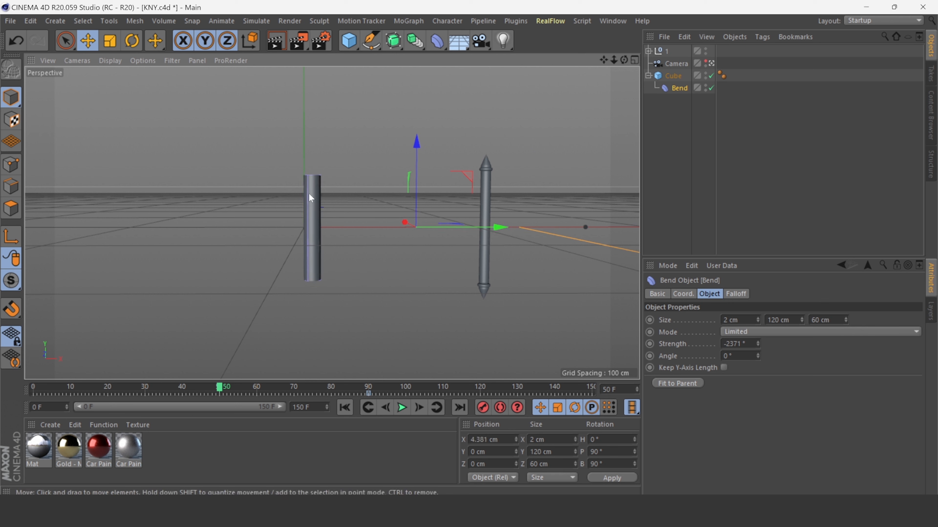
pyautogui.scroll(3, 299, 179)
pyautogui.scroll(-2, 299, 179)
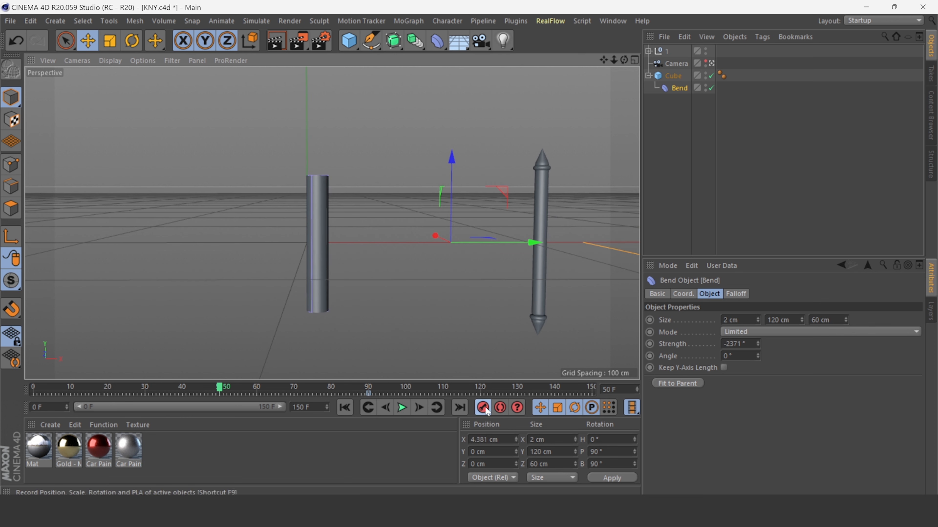
# At frame 90, record a position keyframe for the null group holding the caps and cylinder.
pyautogui.click(403, 408)
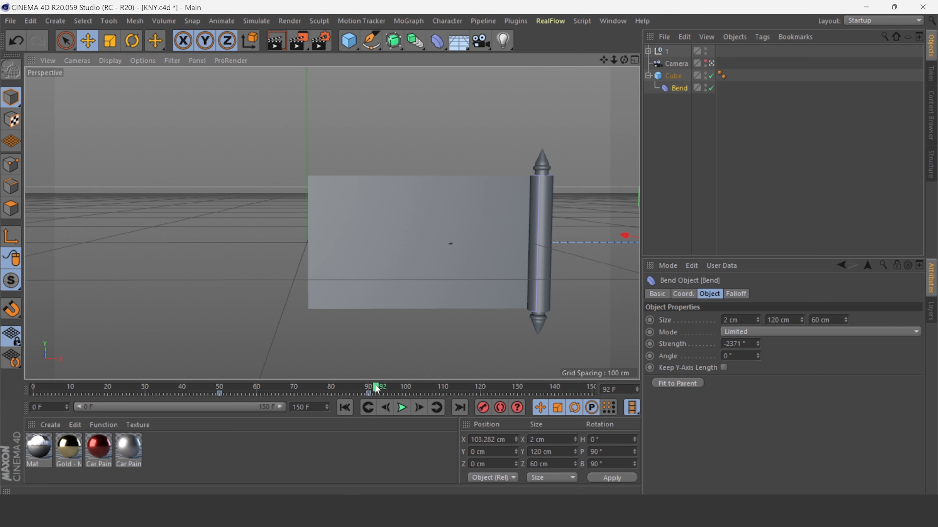
pyautogui.moveTo(377, 388); pyautogui.dragTo(367, 387)
pyautogui.click(666, 51)
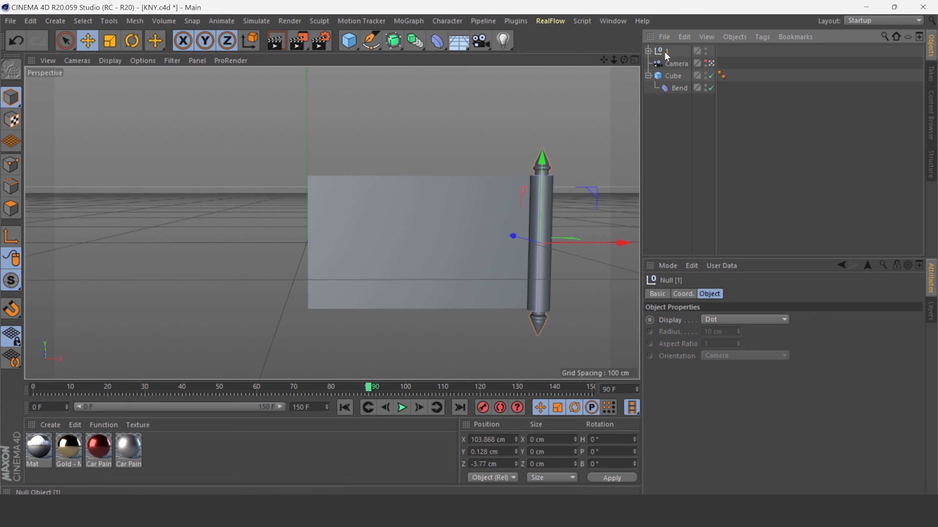
pyautogui.click(483, 409)
pyautogui.click(679, 88)
pyautogui.moveTo(369, 387); pyautogui.dragTo(376, 385)
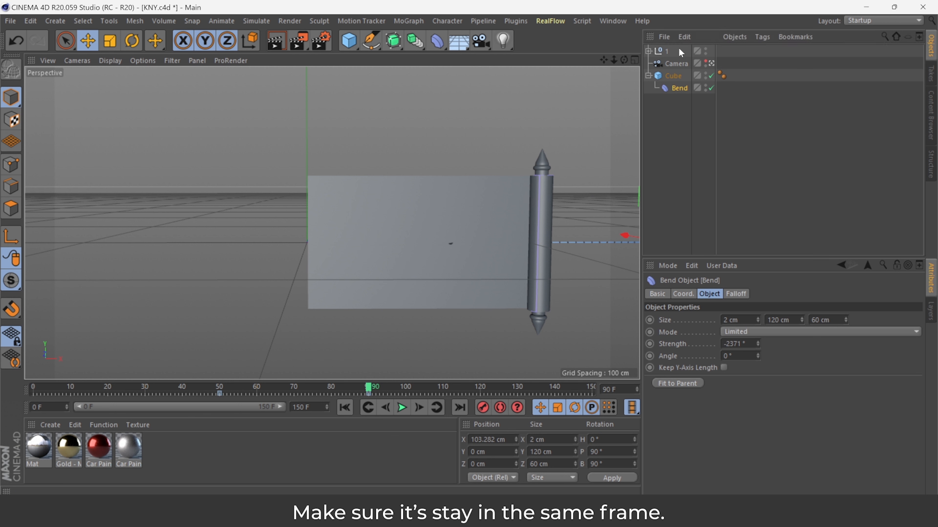
pyautogui.click(664, 50)
pyautogui.click(484, 408)
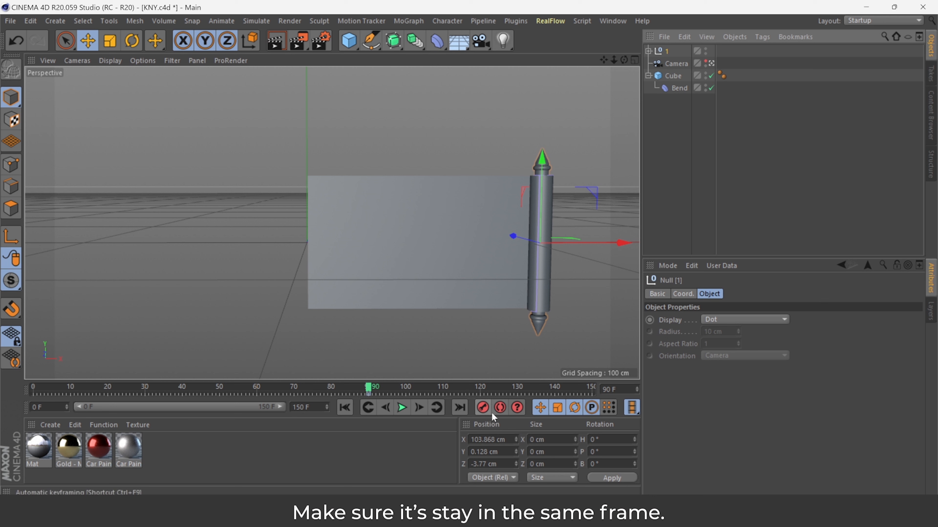
pyautogui.click(679, 89)
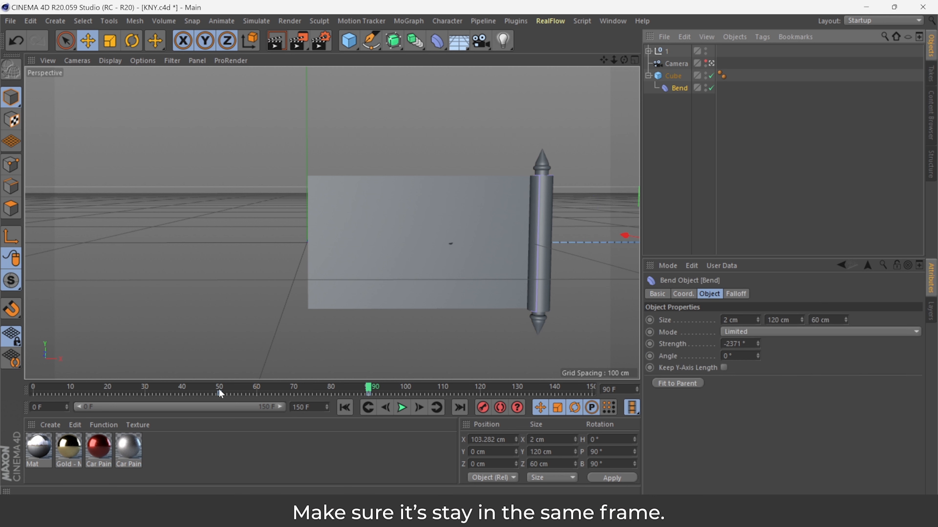
pyautogui.click(669, 50)
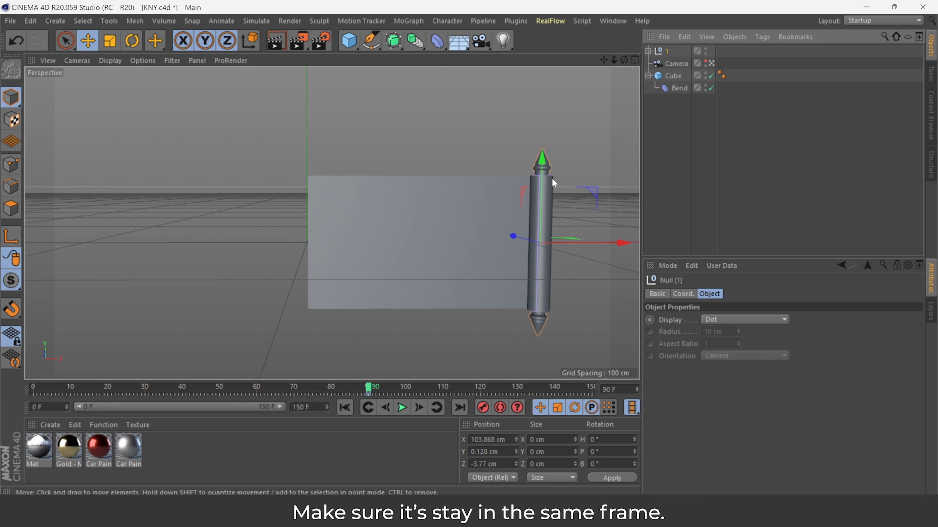
# At frame 50, move the null group along X to about 4.9 cm so it follows the Bend deformer.
pyautogui.moveTo(621, 243); pyautogui.dragTo(407, 243)
pyautogui.moveTo(368, 388); pyautogui.dragTo(219, 388)
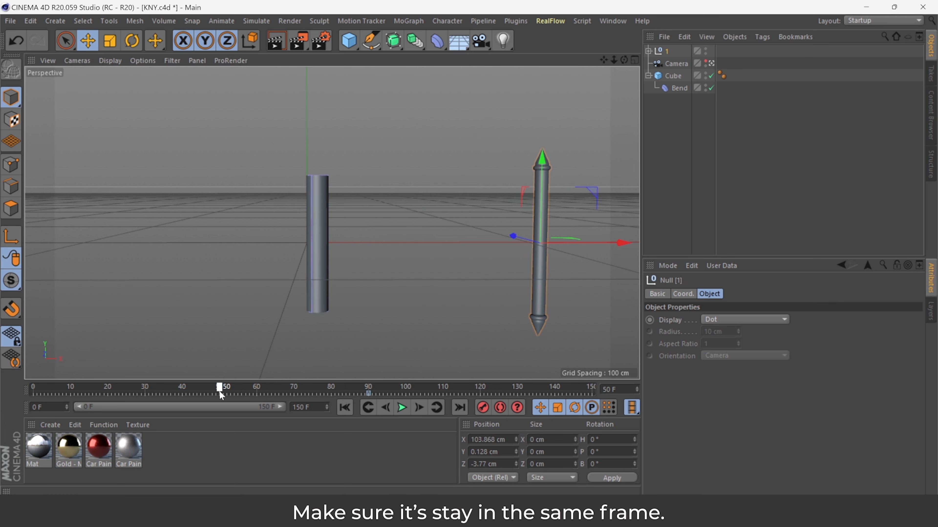
pyautogui.moveTo(619, 248); pyautogui.dragTo(394, 241)
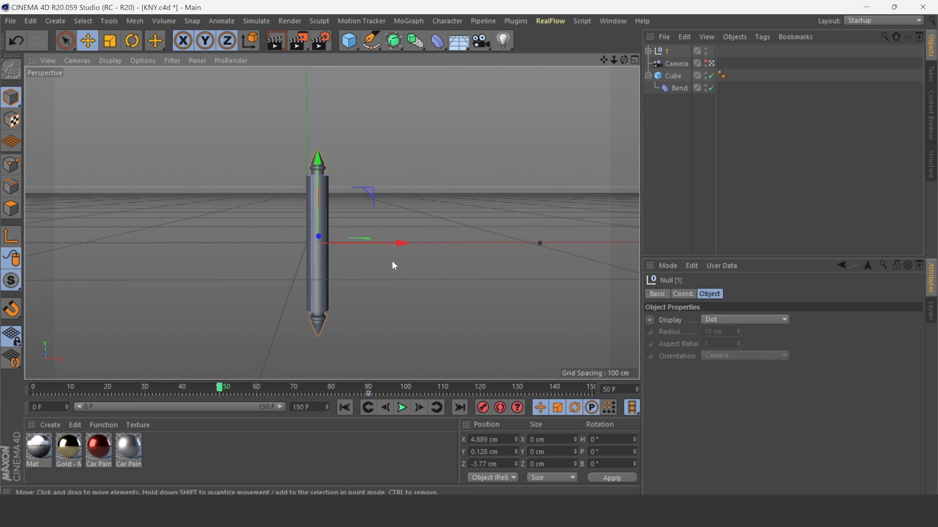
# Inspect the null group in the four-view layout and play the animation from the start.
pyautogui.click(635, 60)
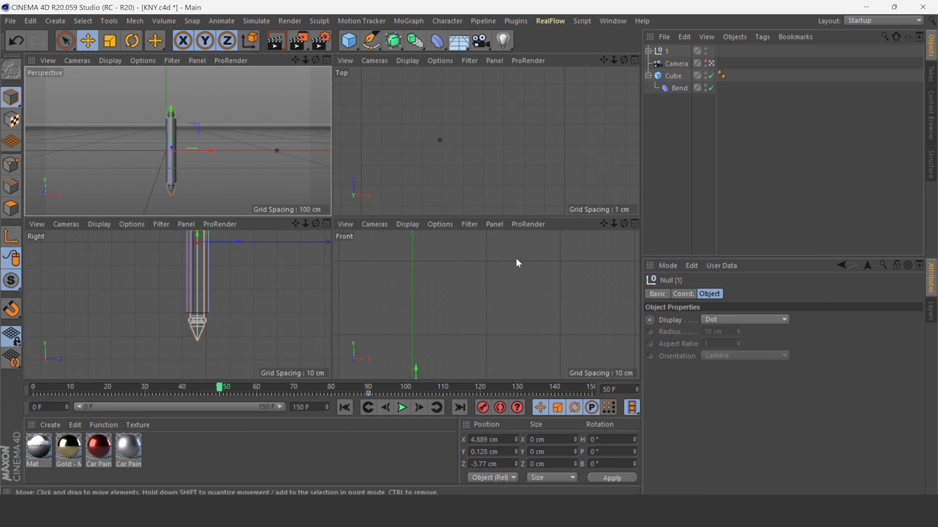
pyautogui.scroll(2, 421, 137)
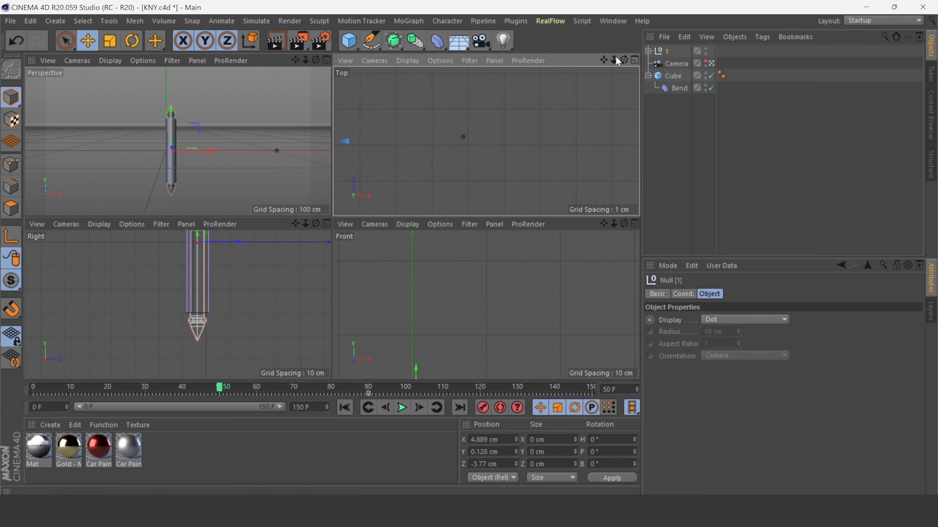
pyautogui.moveTo(608, 64); pyautogui.dragTo(599, 69)
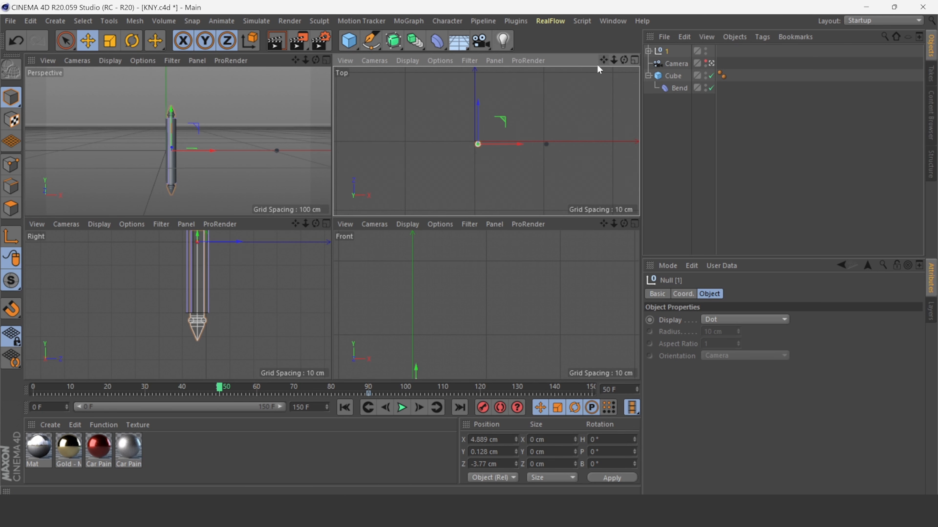
pyautogui.scroll(5, 486, 142)
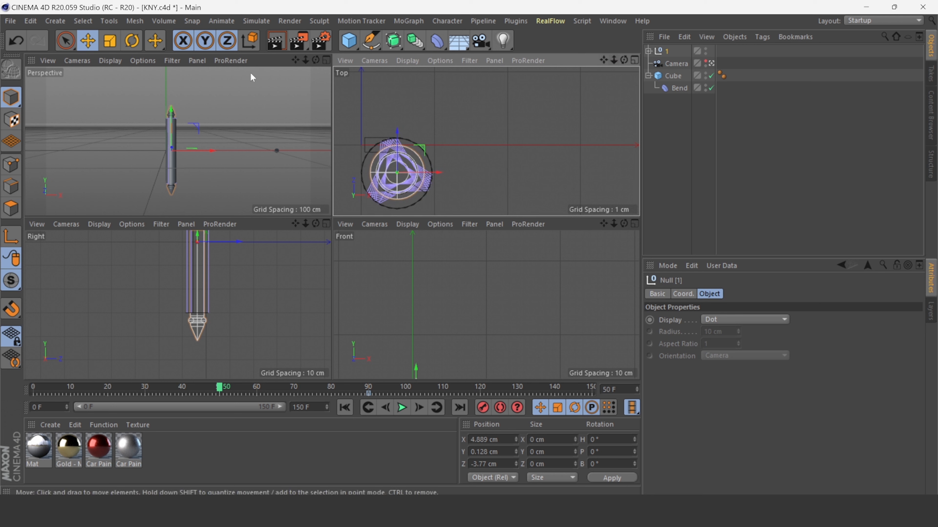
pyautogui.click(325, 59)
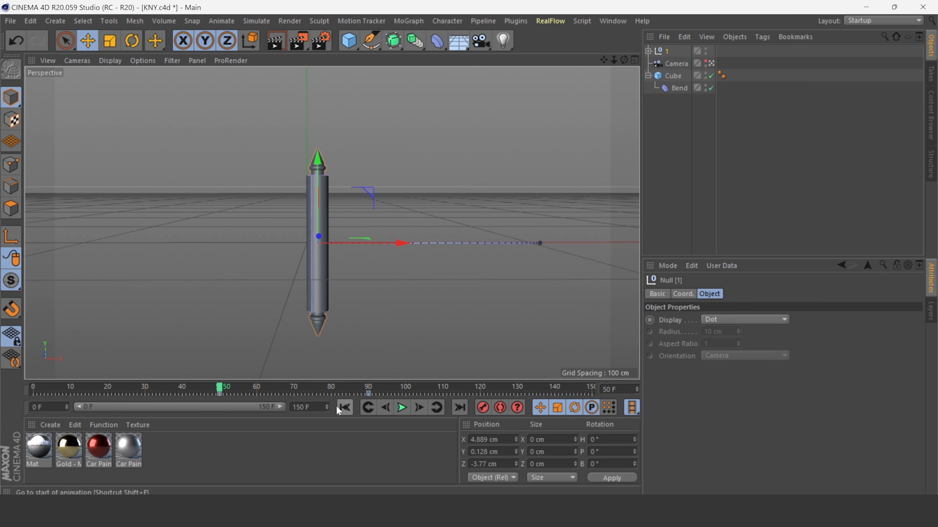
pyautogui.click(344, 407)
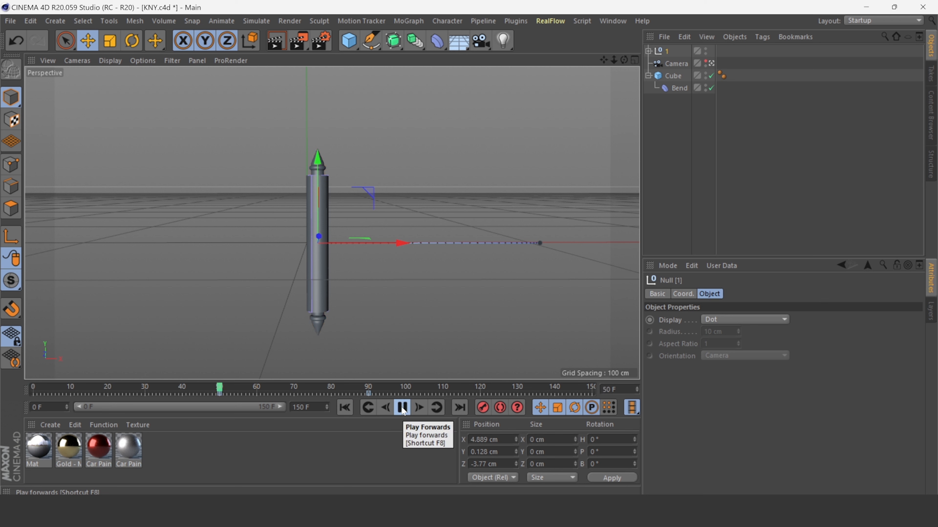
pyautogui.click(402, 407)
pyautogui.click(345, 408)
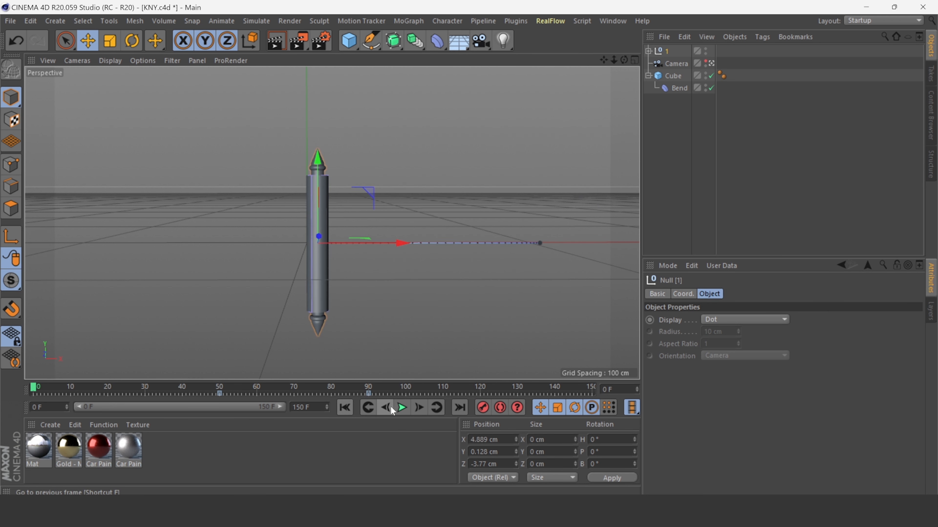
pyautogui.click(401, 408)
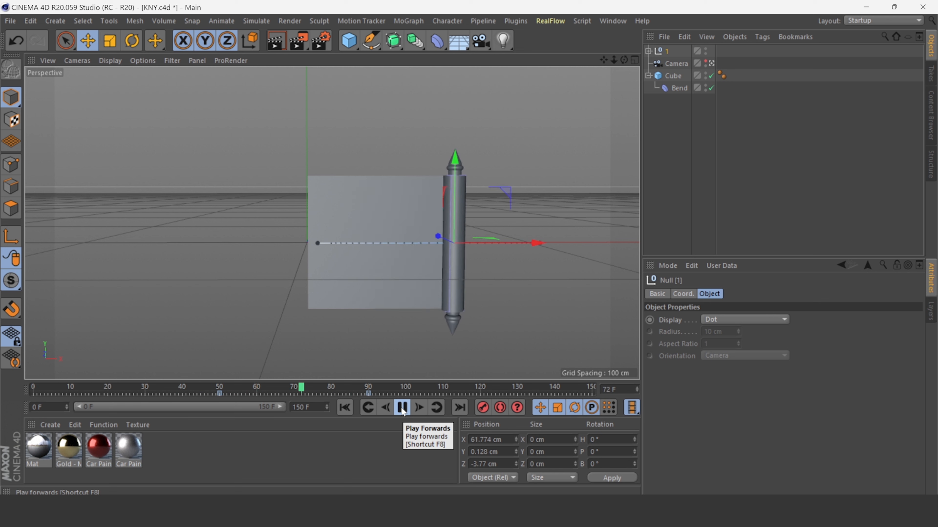
pyautogui.click(402, 407)
# Set the null group's keyframes at frames 90 and 50 to Linear interpolation.
pyautogui.click(369, 394)
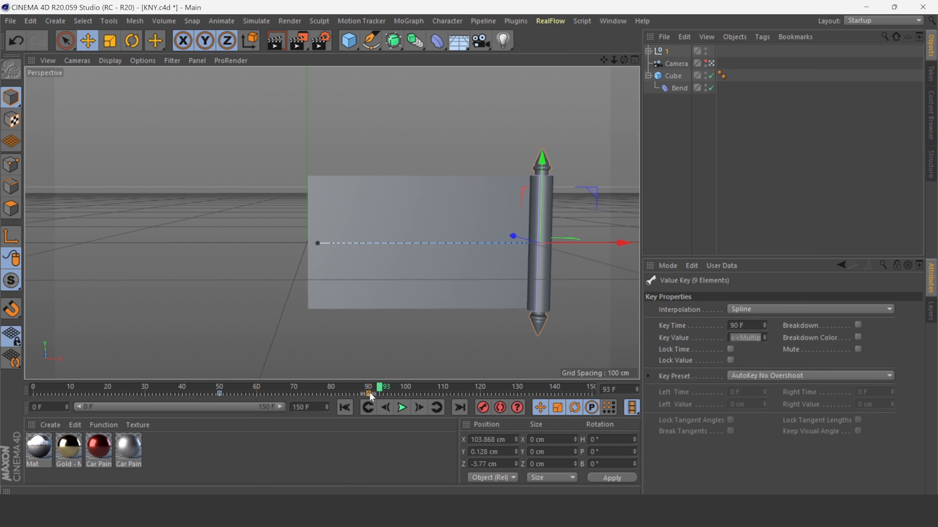
pyautogui.click(648, 104)
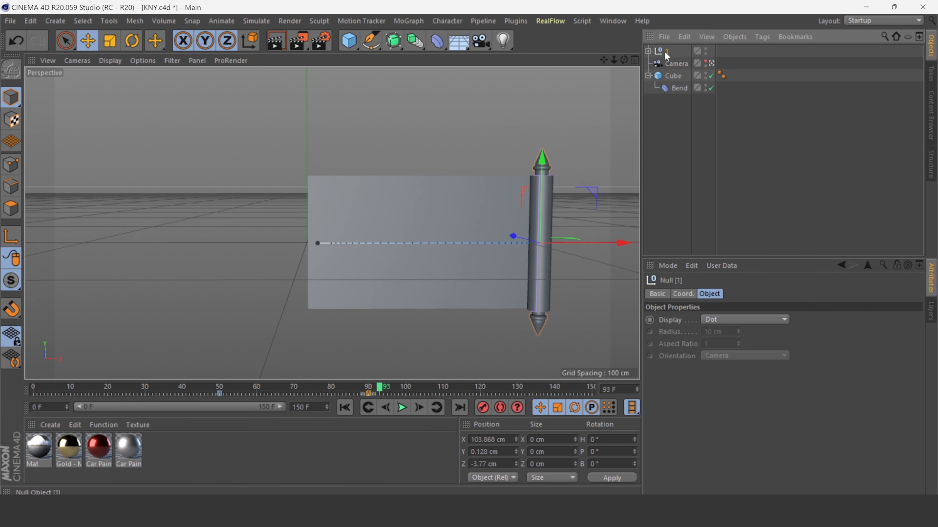
pyautogui.rightClick(369, 394)
pyautogui.click(319, 303)
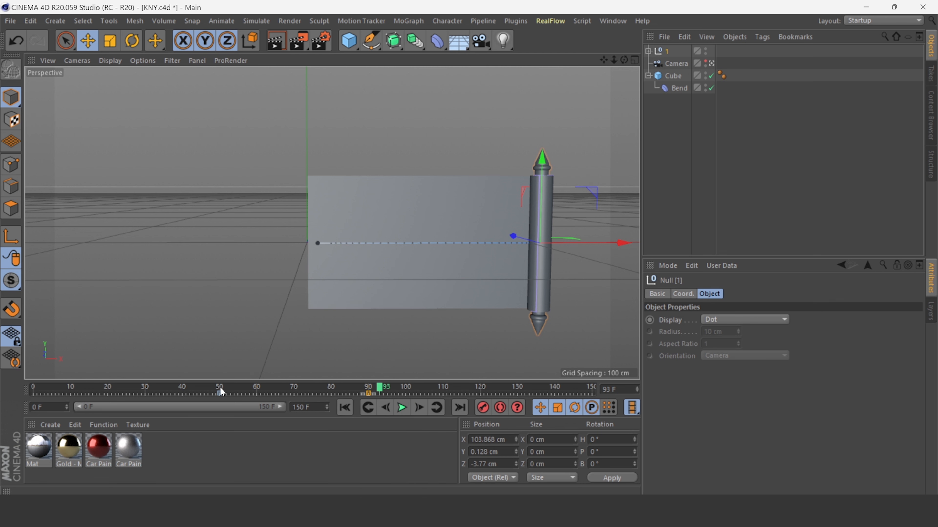
pyautogui.click(220, 392)
pyautogui.rightClick(219, 393)
pyautogui.click(192, 306)
# Play the animation from the start to review the roller following the banner.
pyautogui.click(345, 407)
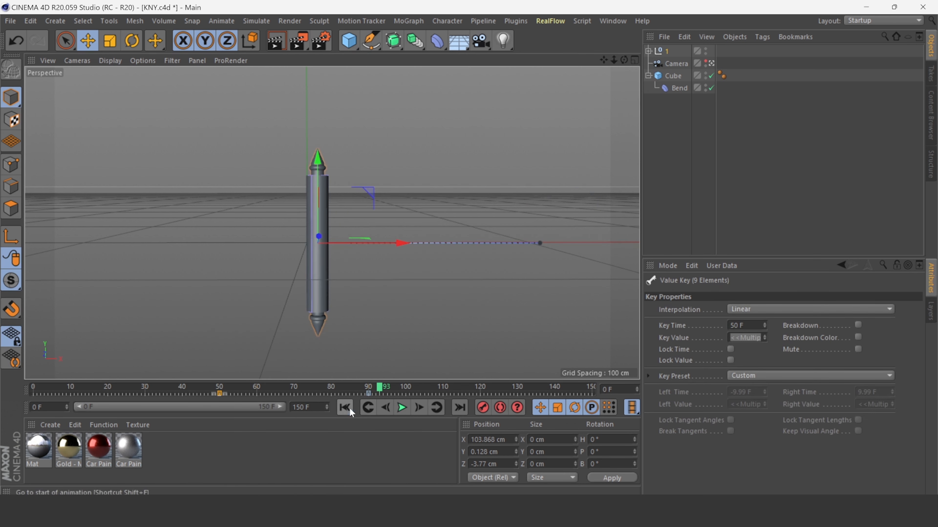
pyautogui.click(402, 407)
pyautogui.click(402, 408)
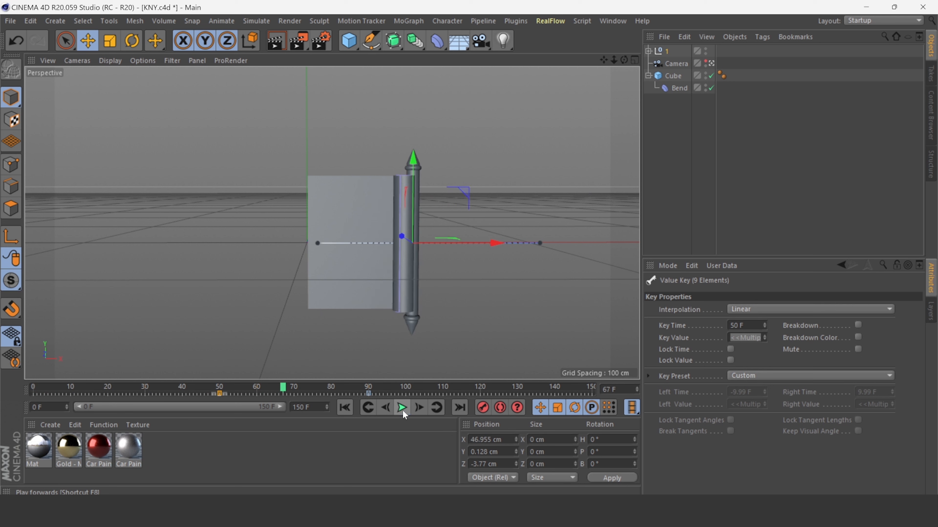
pyautogui.moveTo(283, 388); pyautogui.dragTo(260, 388)
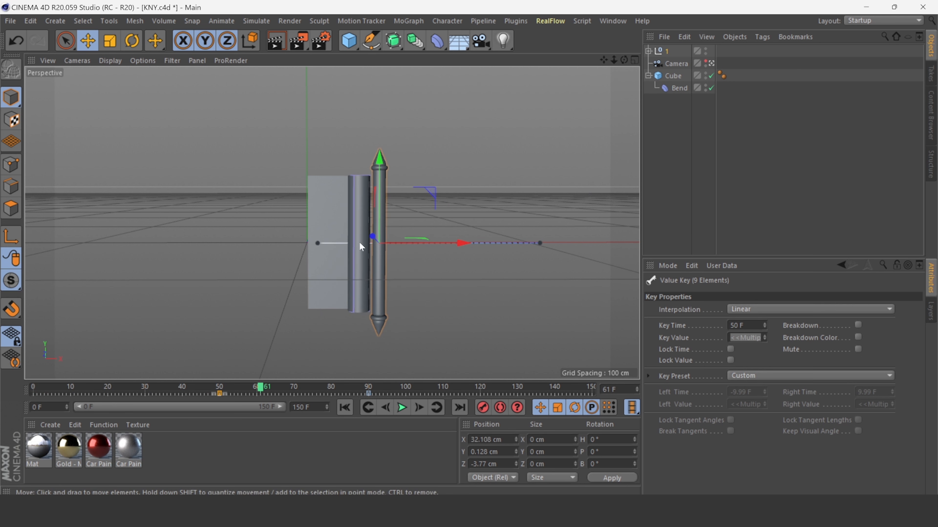
pyautogui.click(402, 407)
pyautogui.click(402, 408)
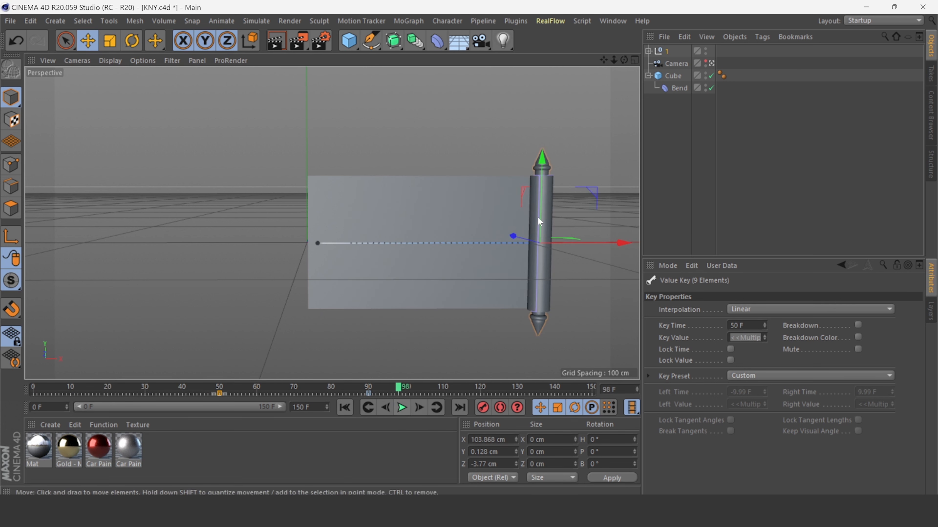
# Set the Bend deformer's keyframes at frames 90 and 50 to Linear interpolation.
pyautogui.click(674, 88)
pyautogui.click(368, 392)
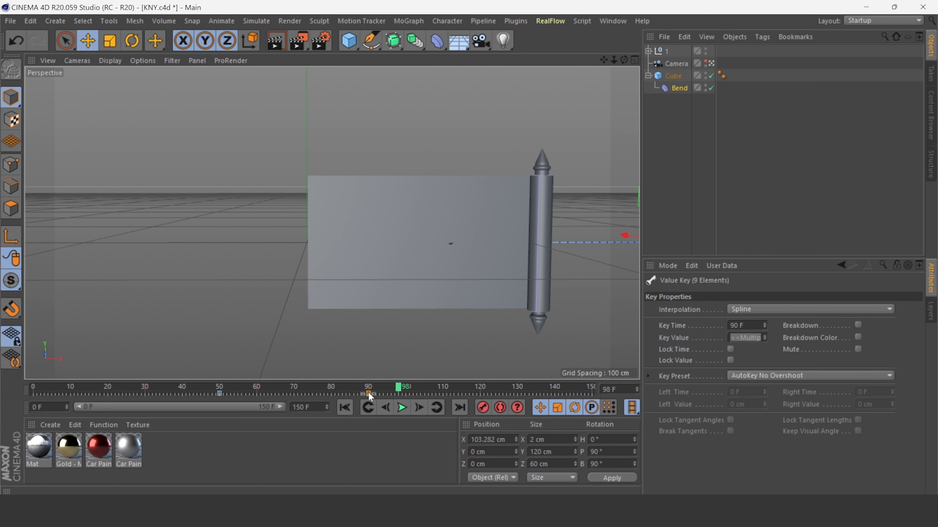
pyautogui.rightClick(368, 392)
pyautogui.click(354, 307)
pyautogui.click(219, 393)
pyautogui.rightClick(219, 393)
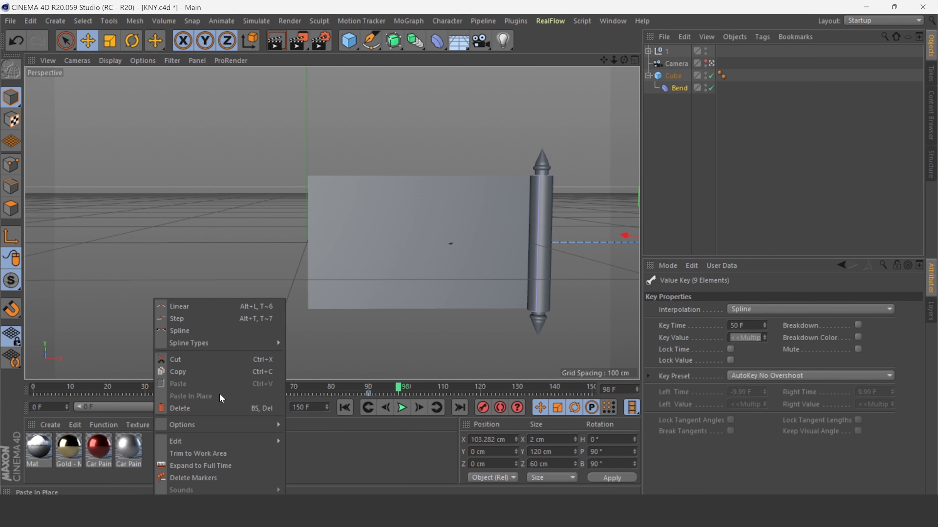
pyautogui.click(220, 309)
# Scrub the timeline and play the animation to check the synchronized roll.
pyautogui.click(200, 389)
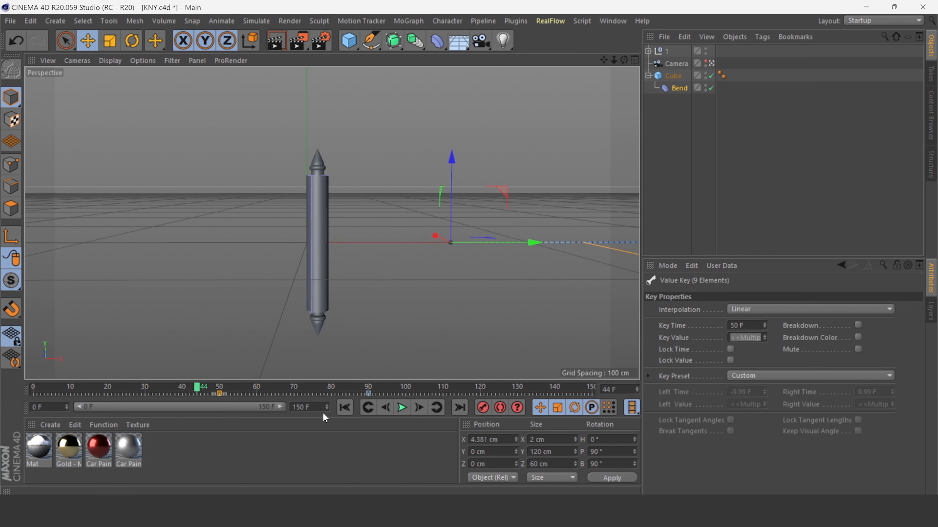
pyautogui.click(402, 408)
pyautogui.click(402, 407)
# Duplicate the cube banner together with its Bend deformer.
pyautogui.click(407, 306)
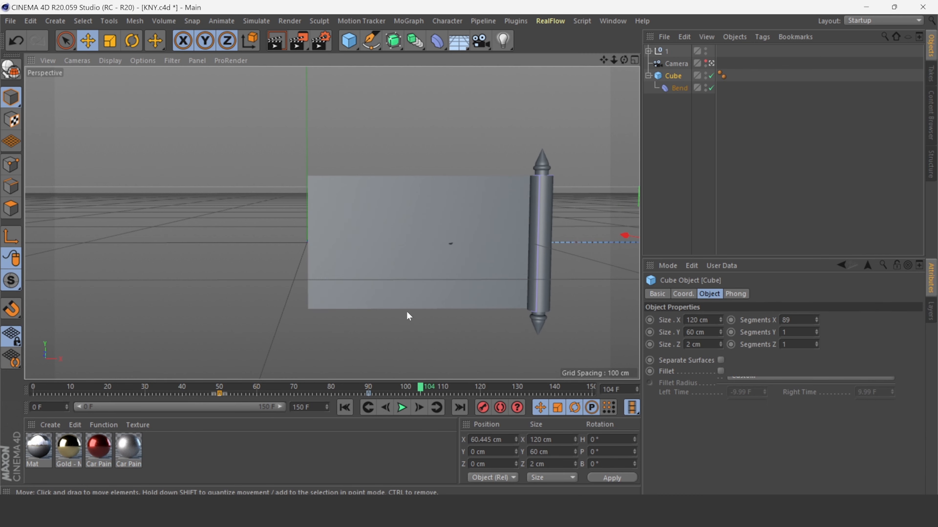
pyautogui.click(662, 109)
pyautogui.click(669, 77)
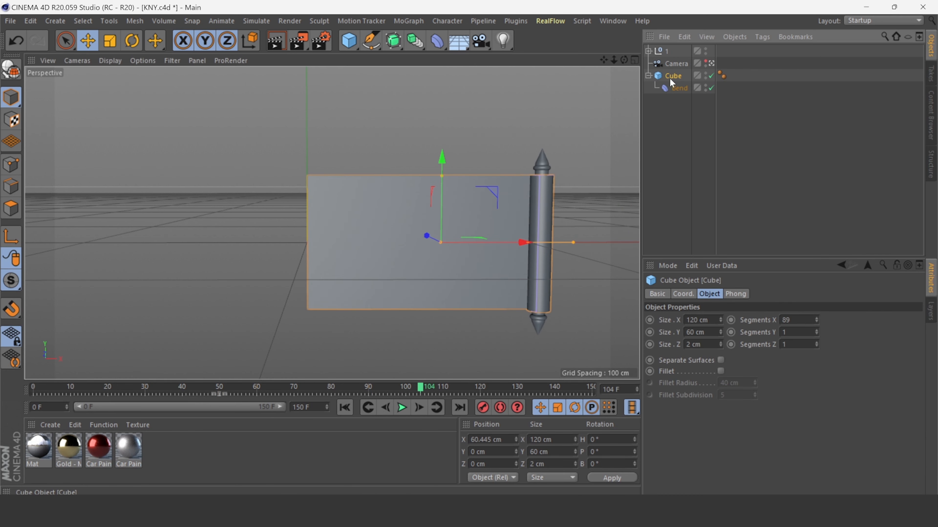
pyautogui.hotkey('ctrl', 'c')
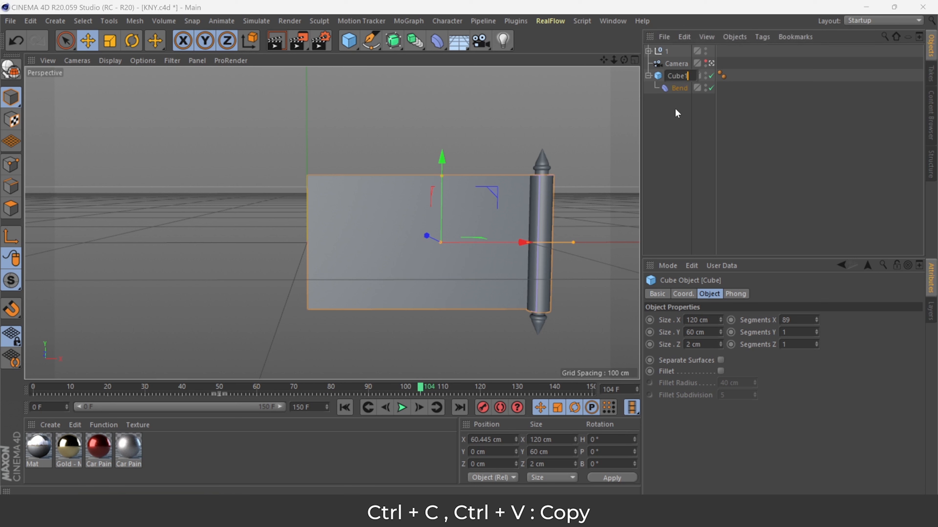
pyautogui.hotkey('ctrl', 'v')
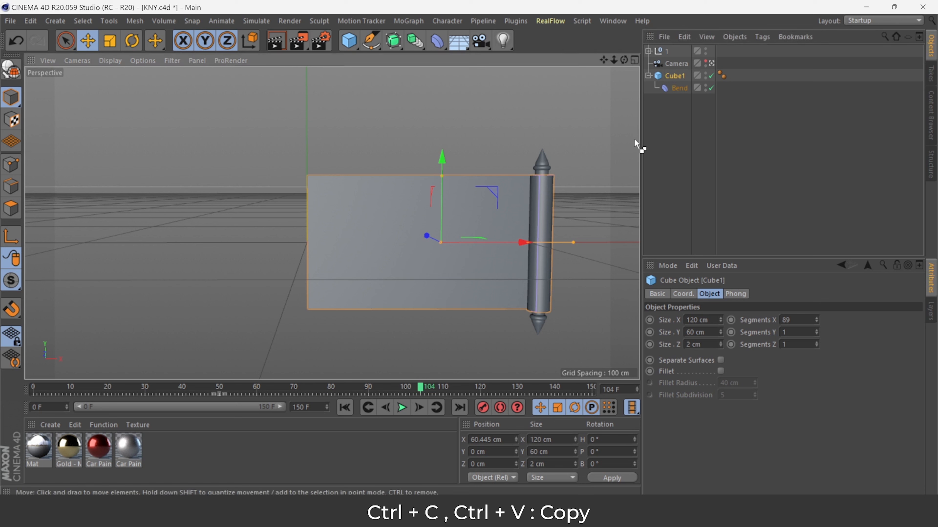
pyautogui.hotkey('ctrl', 'v')
# Rename the duplicated cube as Cube2.
pyautogui.moveTo(677, 51); pyautogui.dragTo(689, 75)
pyautogui.doubleClick(678, 77)
pyautogui.write('2')
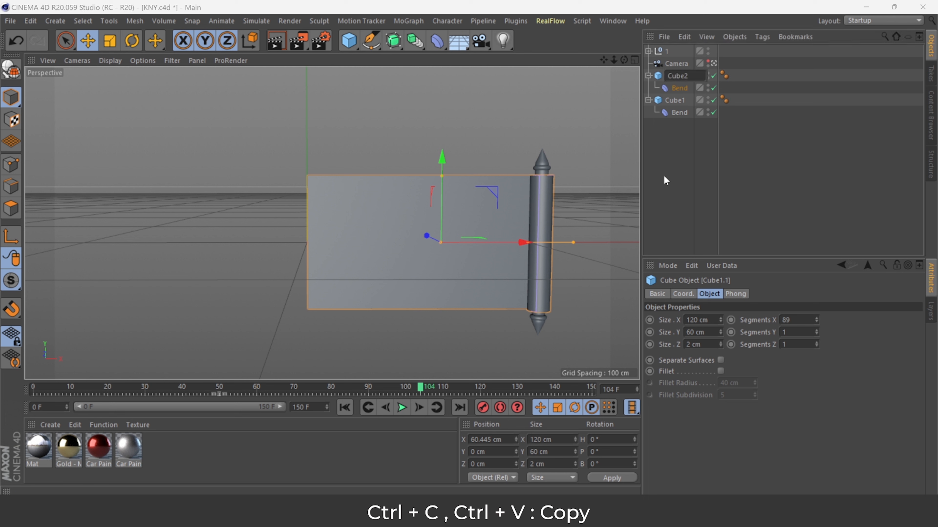
pyautogui.press('Return')
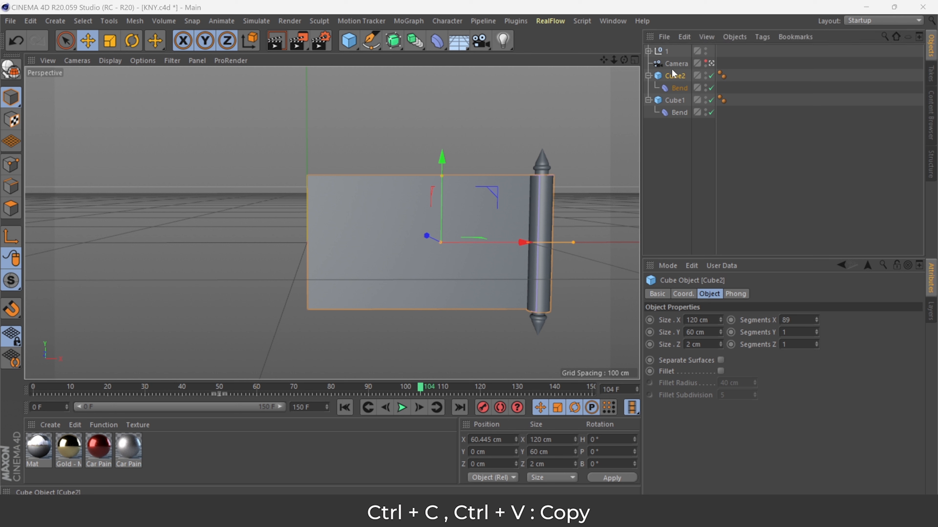
# Set Cube2's Size Y and Size Z to 3 cm and move it up to the banner's top edge, about 25 cm.
pyautogui.click(720, 342)
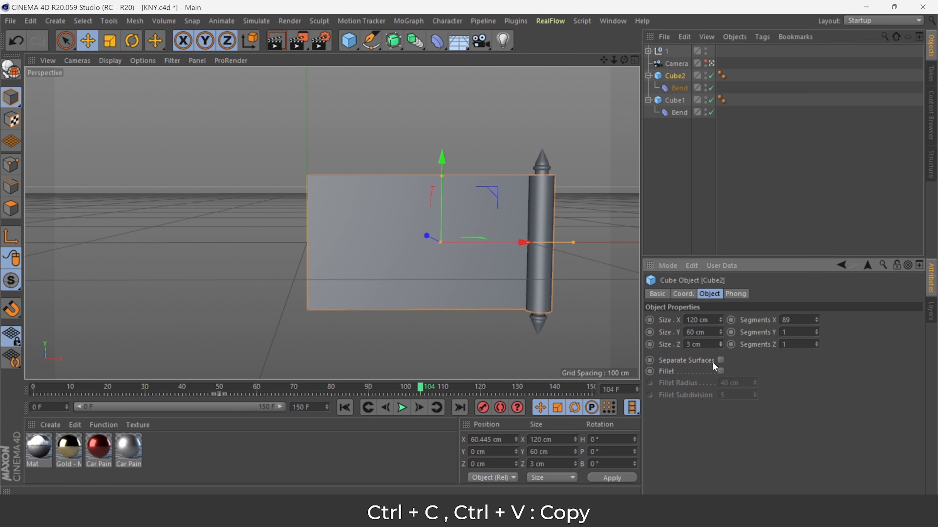
pyautogui.moveTo(720, 332); pyautogui.dragTo(720, 334)
pyautogui.click(719, 334)
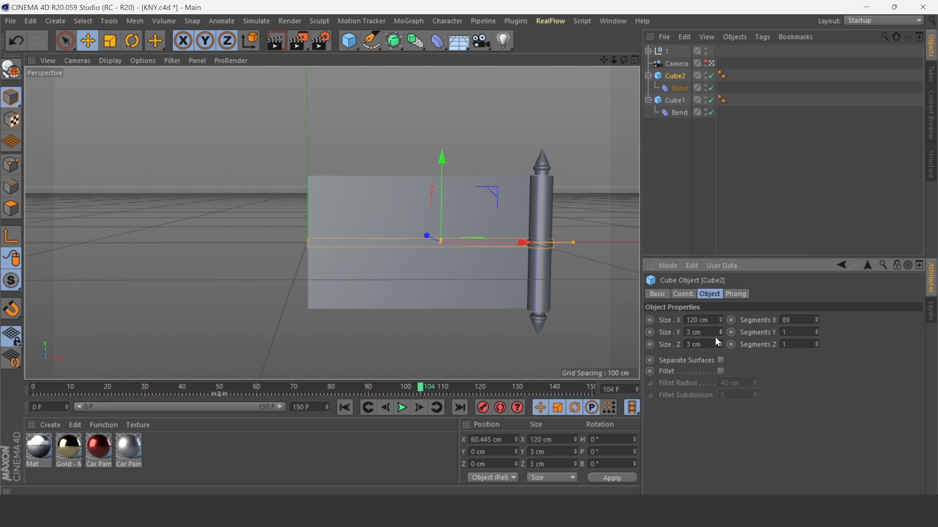
pyautogui.moveTo(443, 161); pyautogui.dragTo(457, 103)
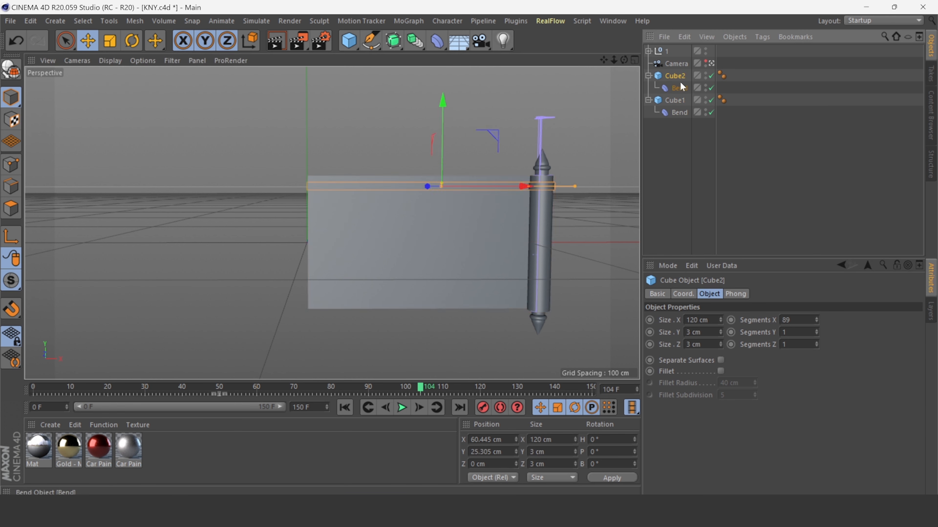
# Enable Fillet on the Cube2 strip and on the Cube1 banner.
pyautogui.click(721, 371)
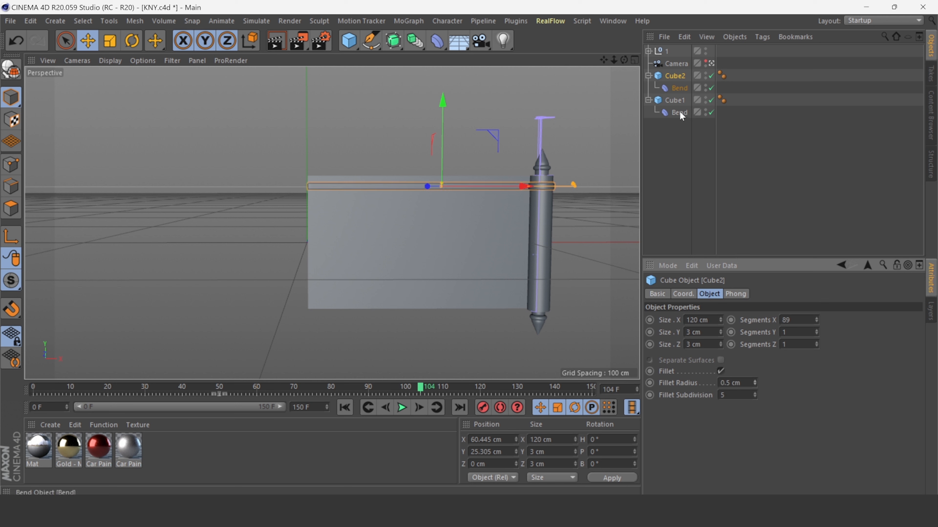
pyautogui.click(675, 100)
pyautogui.click(721, 370)
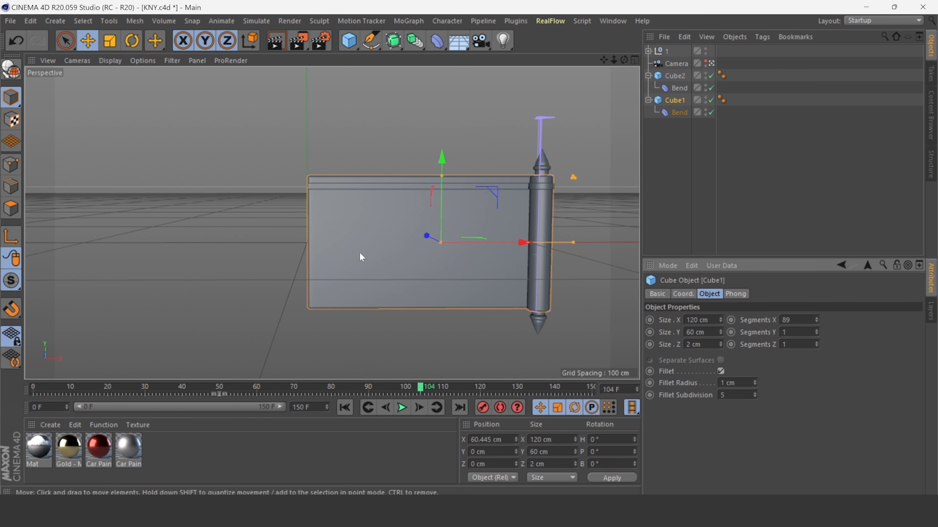
pyautogui.doubleClick(727, 383)
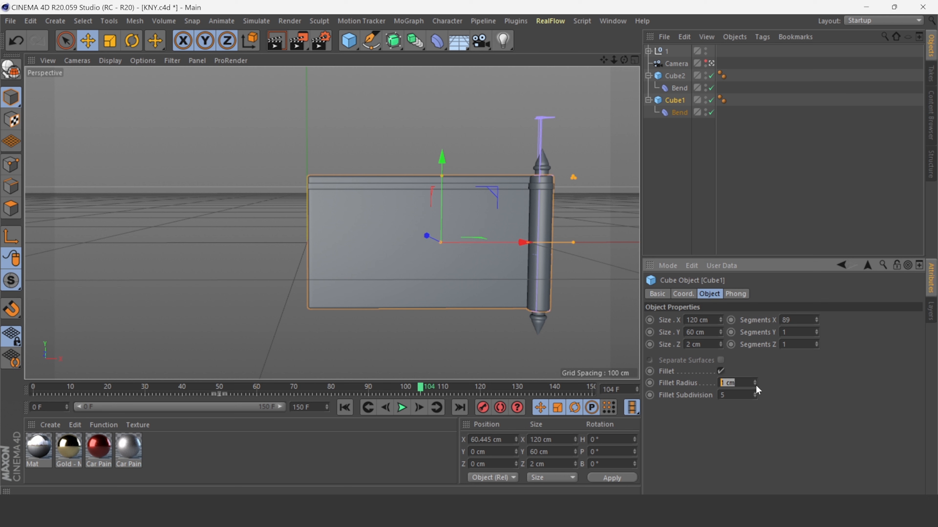
pyautogui.click(430, 335)
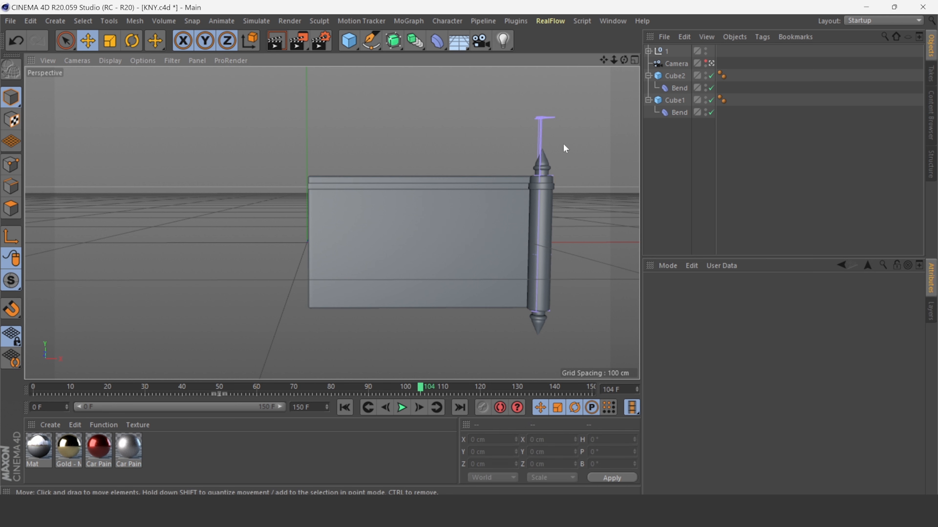
# Play the animation from the start to check the banner's roll.
pyautogui.click(345, 407)
pyautogui.click(402, 408)
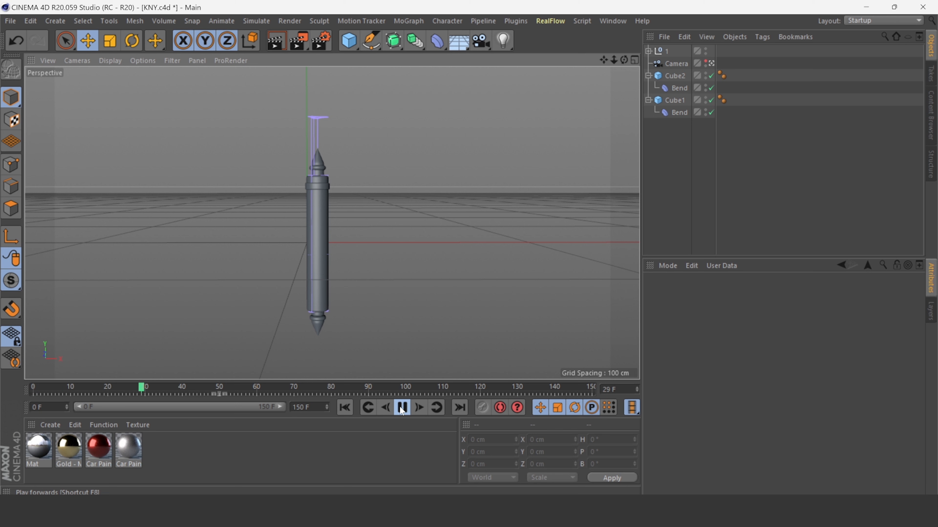
pyautogui.click(402, 407)
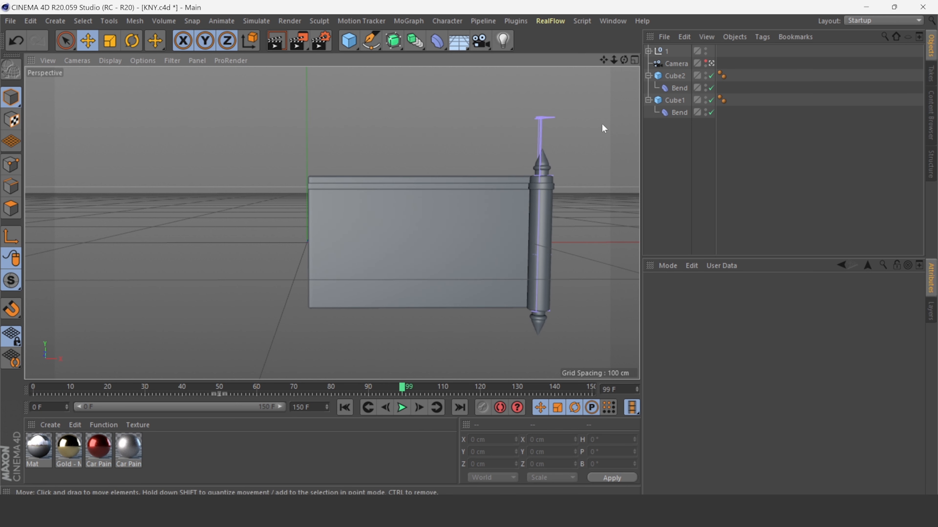
# Hide both Bend deformers' gizmos in the viewport.
pyautogui.click(679, 88)
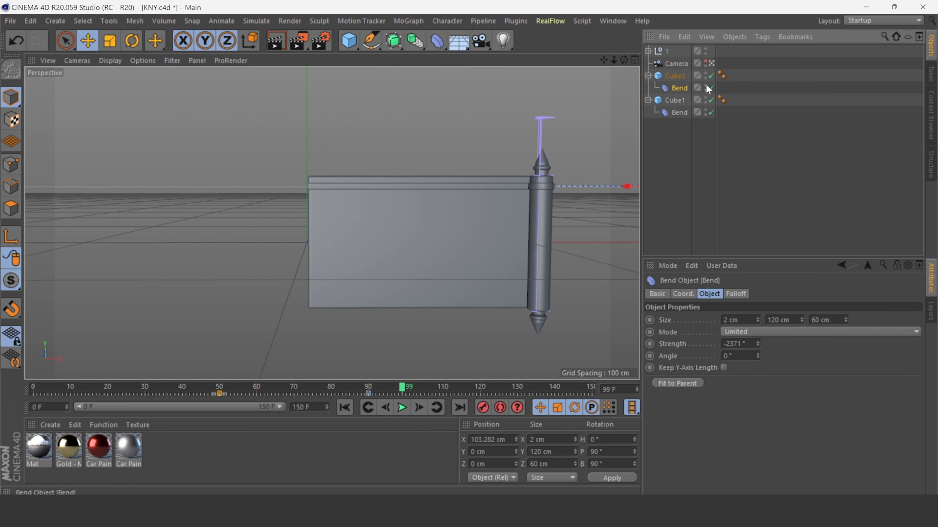
pyautogui.click(706, 86)
pyautogui.click(678, 112)
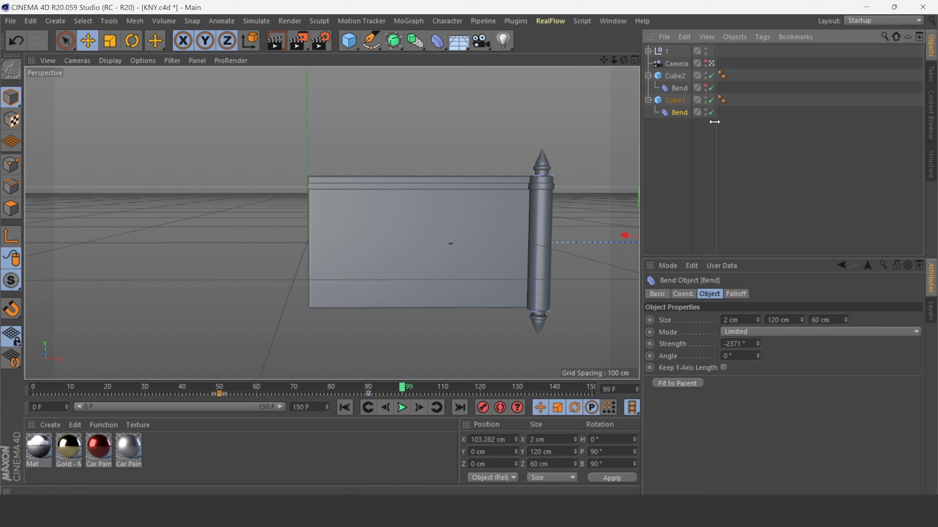
pyautogui.click(705, 111)
pyautogui.click(477, 348)
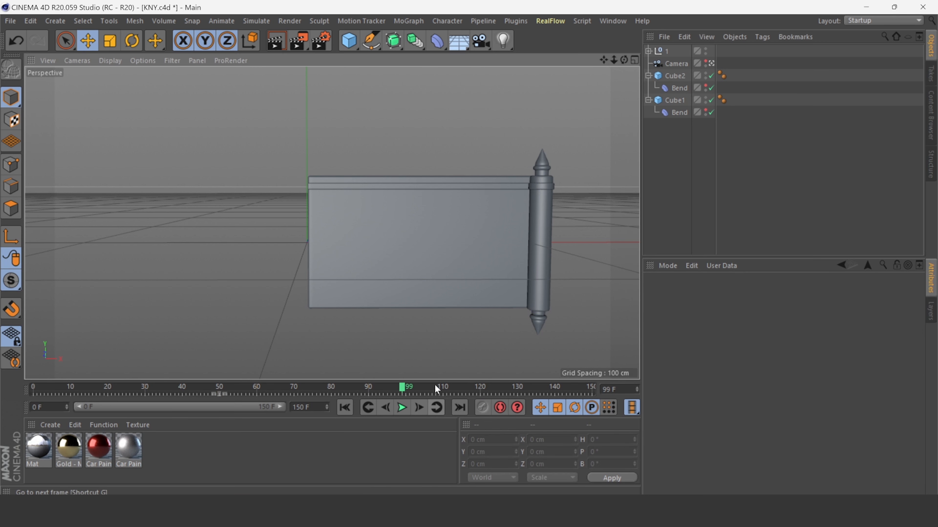
# Paste a copy of Cube2 with its Bend and rename it Cube3.
pyautogui.click(673, 76)
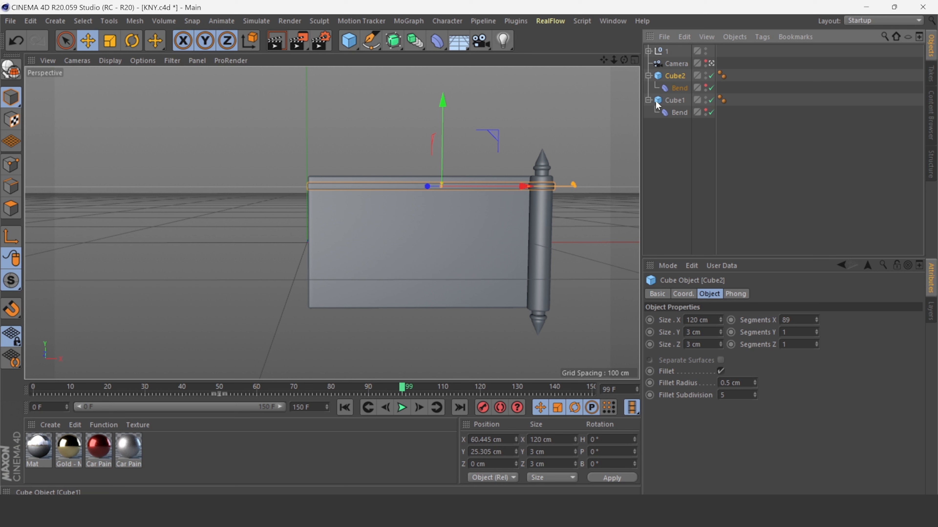
pyautogui.hotkey('ctrl', 'v')
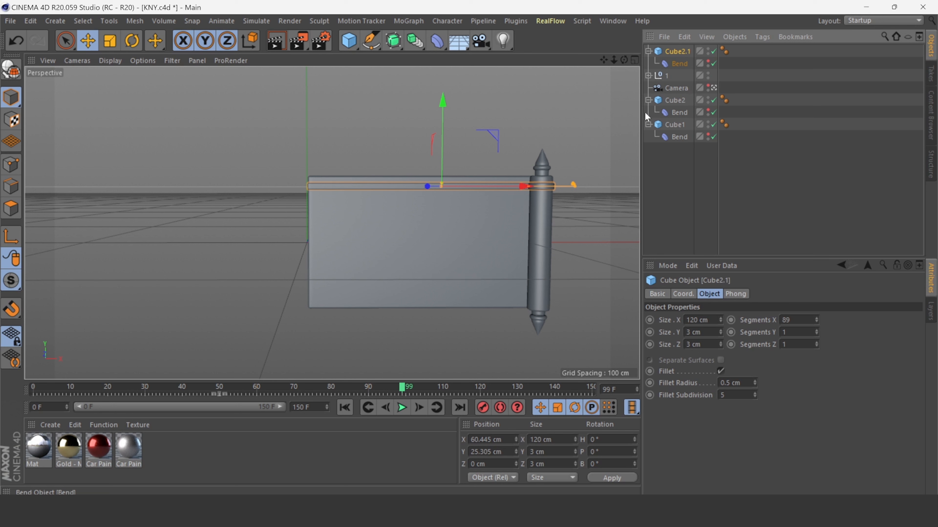
pyautogui.doubleClick(678, 51)
pyautogui.write('Cube3')
pyautogui.press('Return')
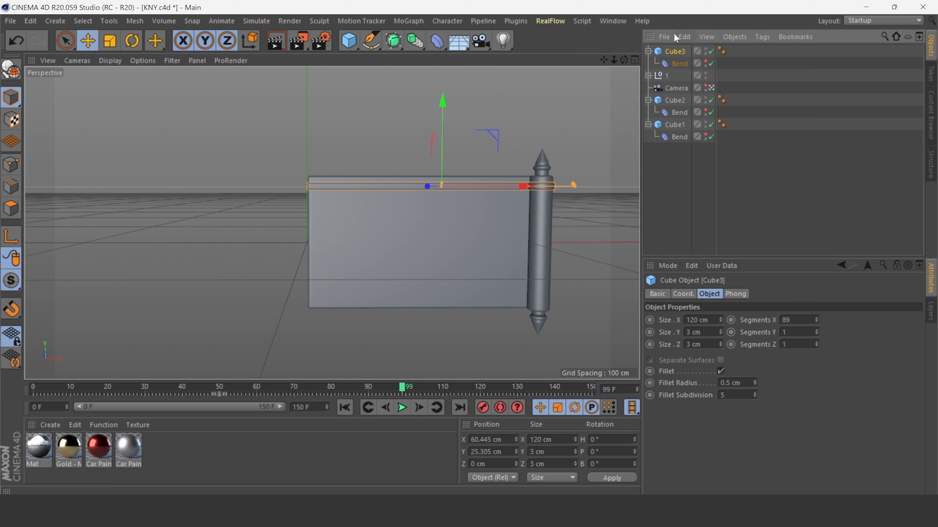
# Move Cube3 down to the banner's bottom edge, about -25 cm on Y.
pyautogui.moveTo(670, 92); pyautogui.dragTo(673, 95)
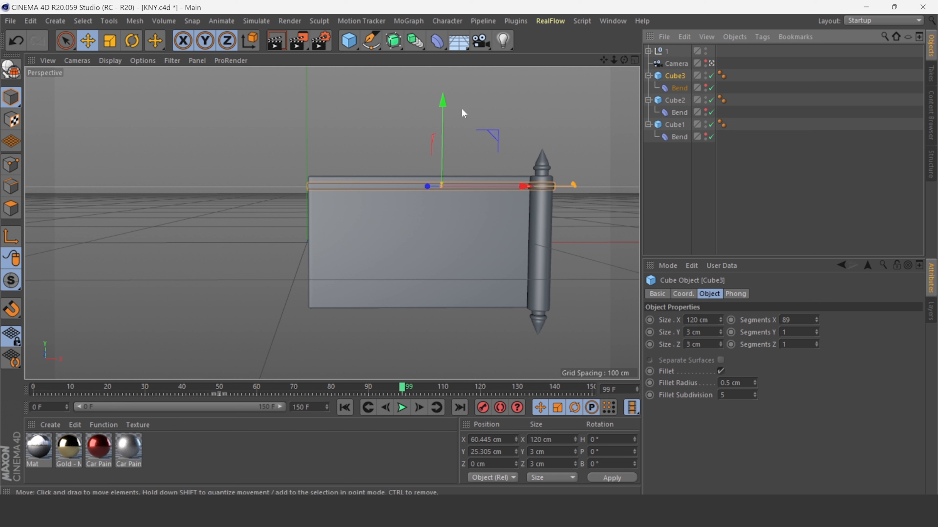
pyautogui.moveTo(443, 122); pyautogui.dragTo(456, 215)
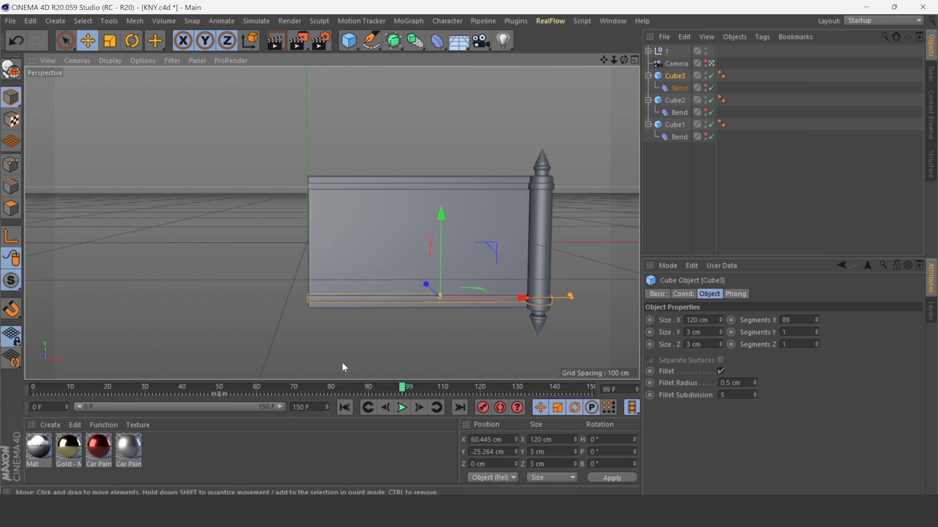
pyautogui.click(342, 362)
# Apply the red Car Paint material to the banner and the Gold material to both edge strips.
pyautogui.click(373, 237)
pyautogui.moveTo(99, 447)
pyautogui.mouseDown()
pyautogui.moveTo(699, 129)
pyautogui.moveTo(677, 101)
pyautogui.mouseUp()
pyautogui.moveTo(191, 380); pyautogui.dragTo(670, 72)
pyautogui.click(488, 352)
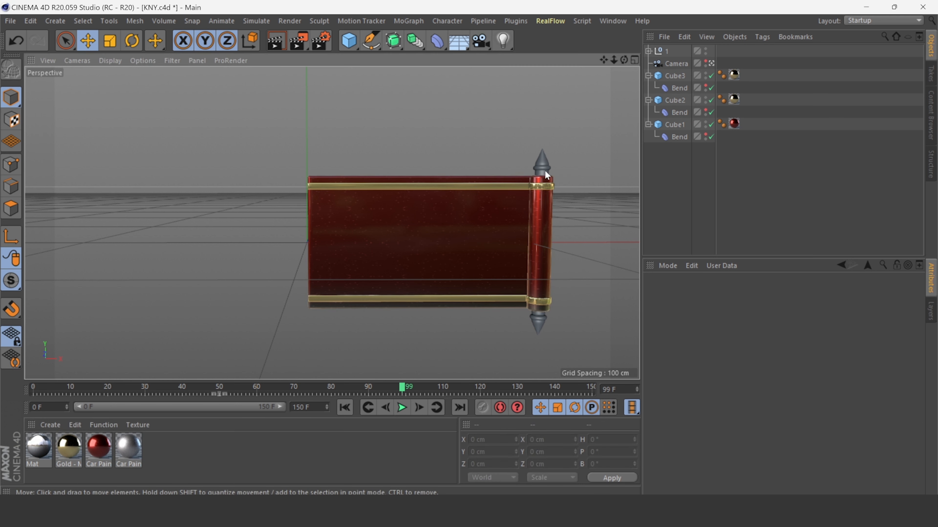
# Apply the Gold material to the roller null group.
pyautogui.moveTo(69, 453); pyautogui.dragTo(237, 341)
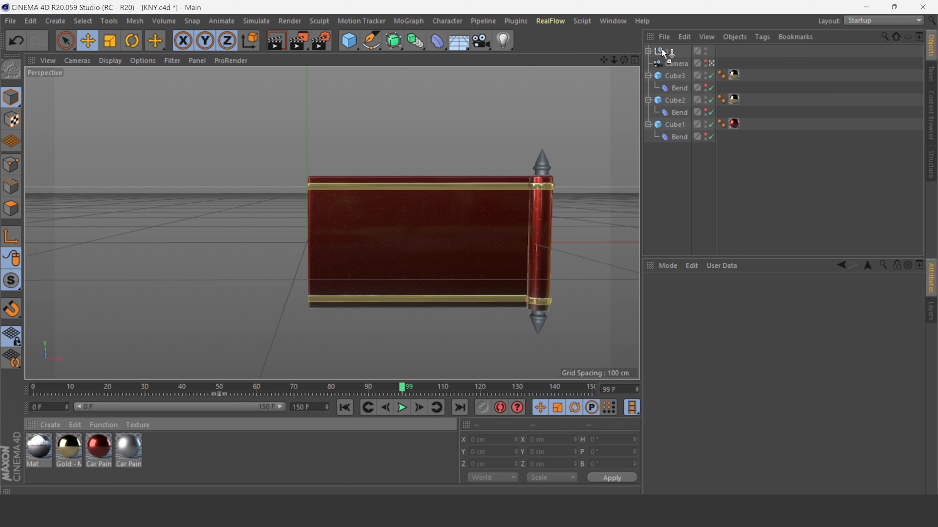
pyautogui.moveTo(663, 50); pyautogui.dragTo(620, 64)
pyautogui.click(461, 351)
pyautogui.scroll(-2, 619, 59)
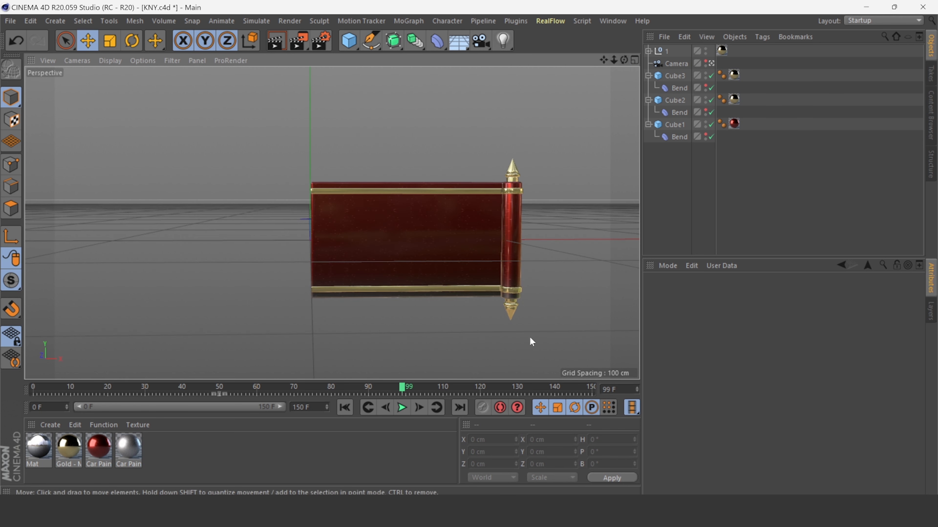
# Replay the animation from the start to check the materials and roll.
pyautogui.click(349, 410)
pyautogui.click(404, 408)
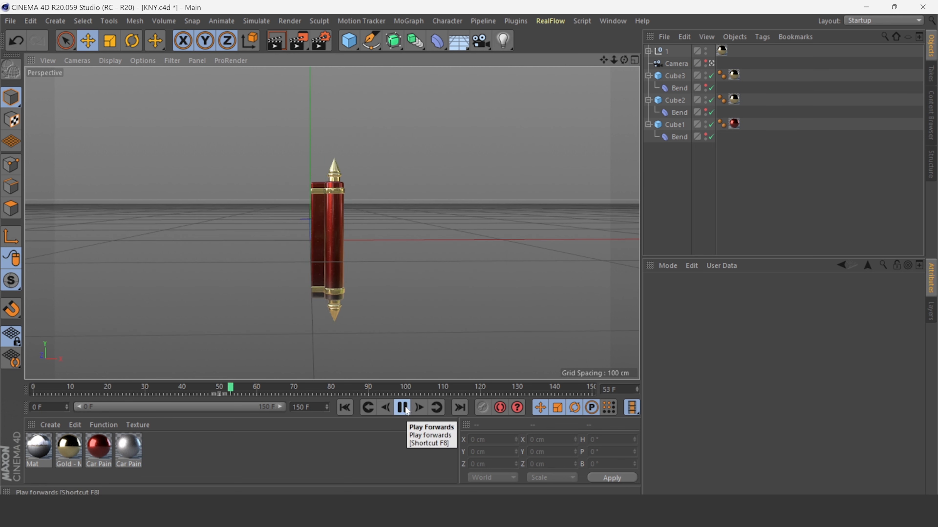
pyautogui.click(345, 409)
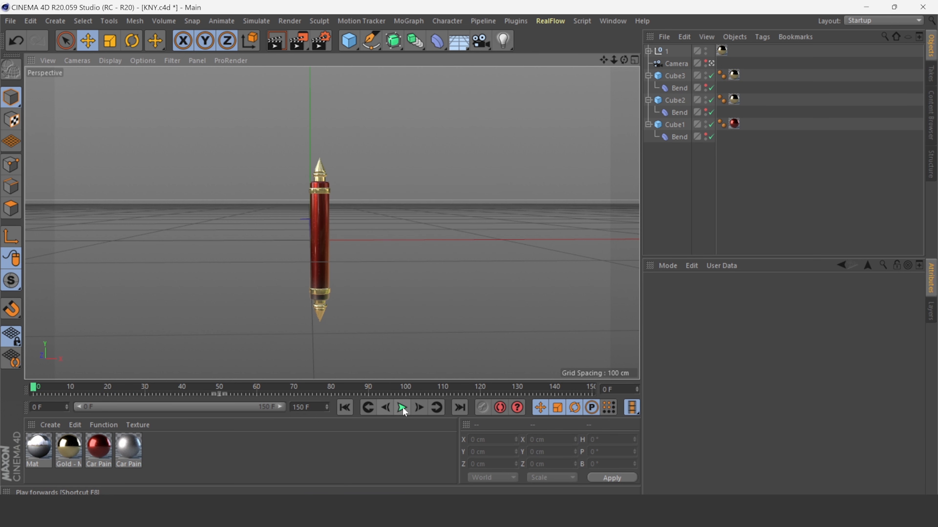
pyautogui.click(403, 408)
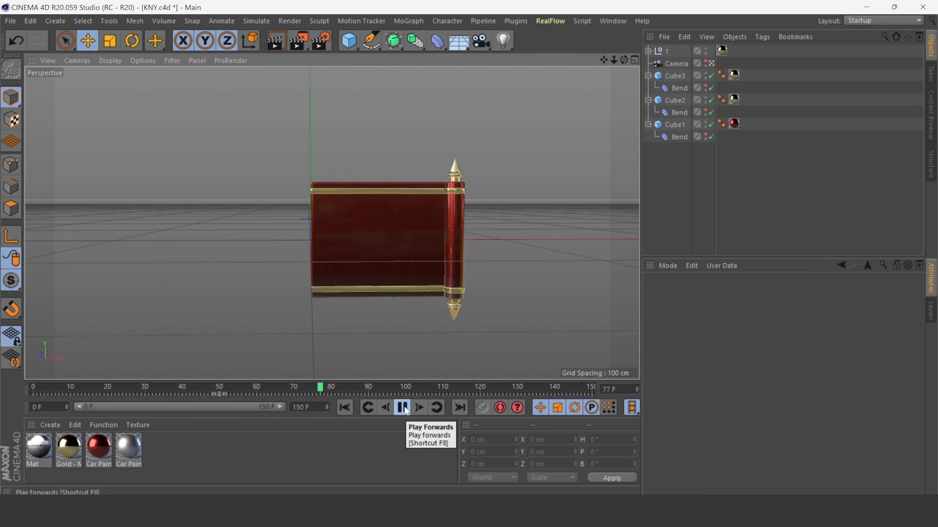
pyautogui.click(402, 409)
# Collapse the cubes' hierarchies and move the roller null below the camera.
pyautogui.click(649, 75)
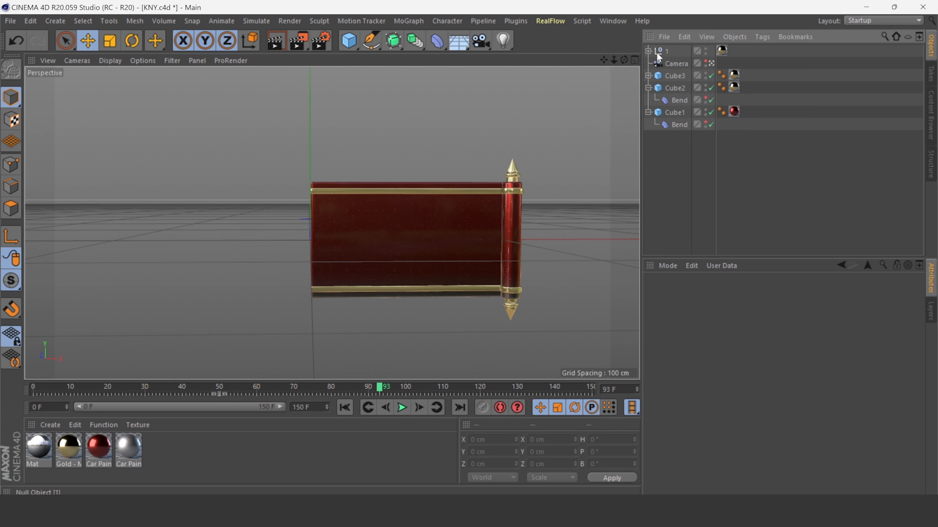
pyautogui.click(657, 51)
pyautogui.click(648, 87)
pyautogui.click(649, 100)
pyautogui.click(662, 51)
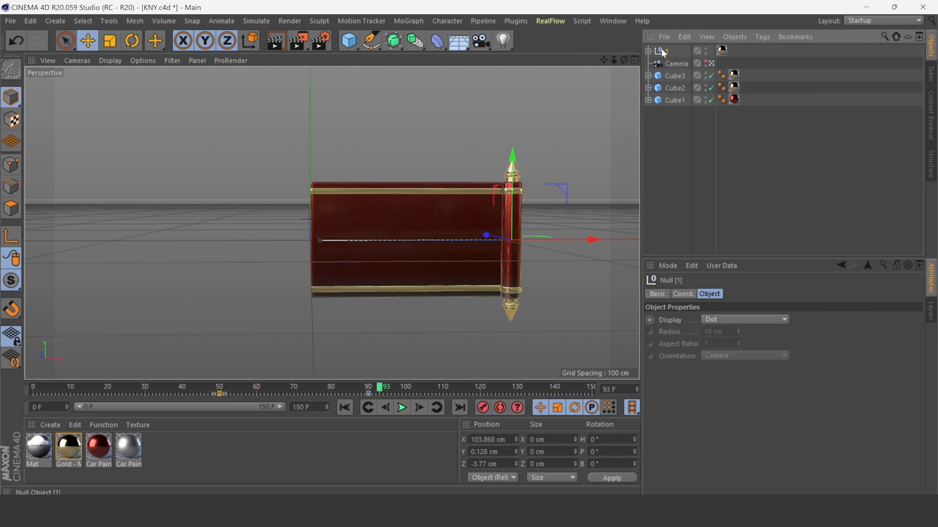
pyautogui.moveTo(663, 50); pyautogui.dragTo(664, 66)
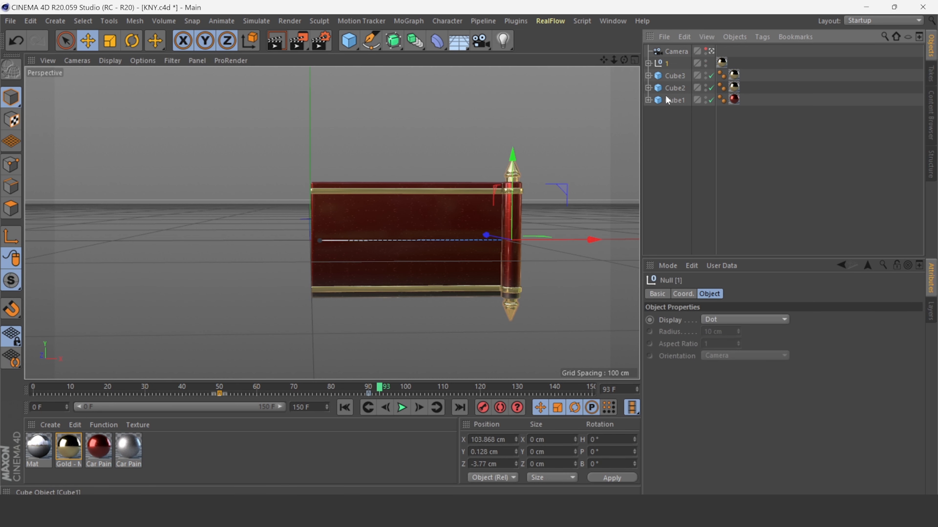
# Group the roller null and the three cubes into one null named All.
pyautogui.keyDown('shift'); pyautogui.click(669, 99); pyautogui.keyUp('shift')
pyautogui.rightClick(670, 99)
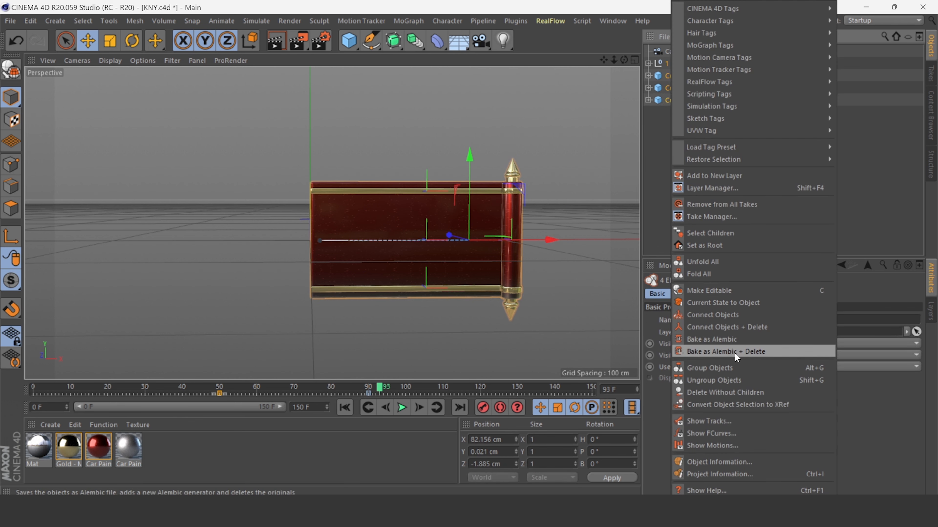
pyautogui.click(720, 368)
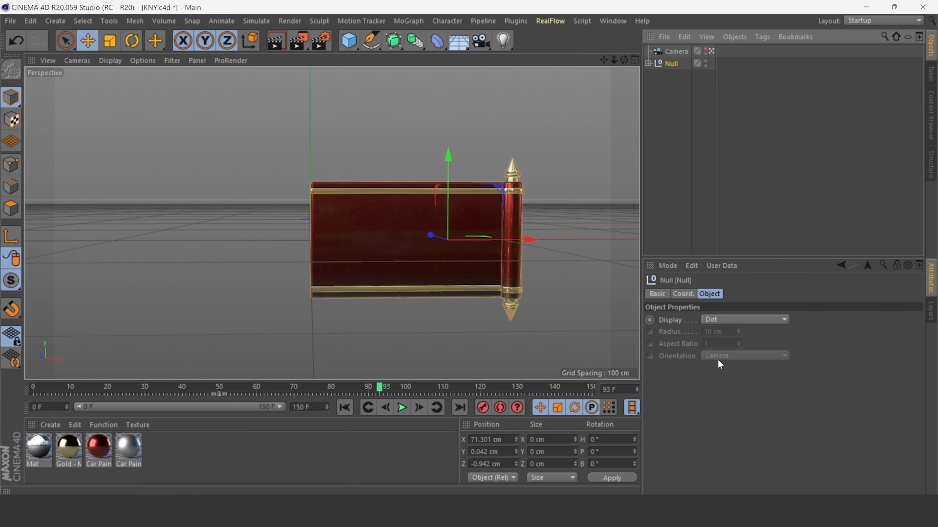
pyautogui.write('All')
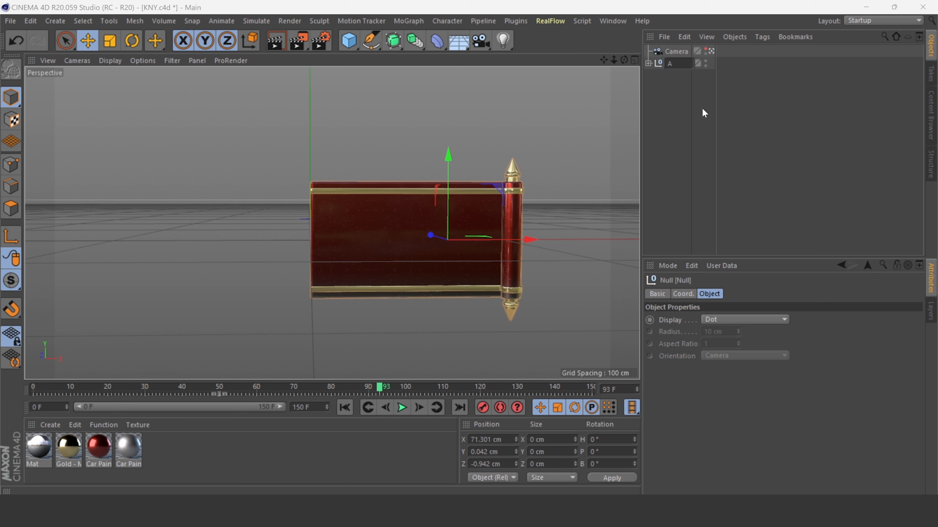
pyautogui.press('Return')
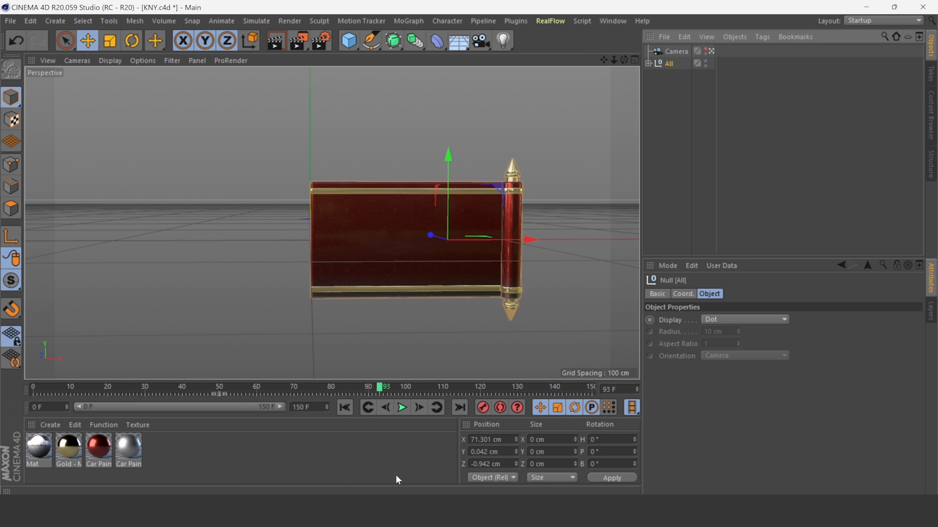
# Play the animation from the start to check the grouped scroll.
pyautogui.click(344, 407)
pyautogui.click(402, 407)
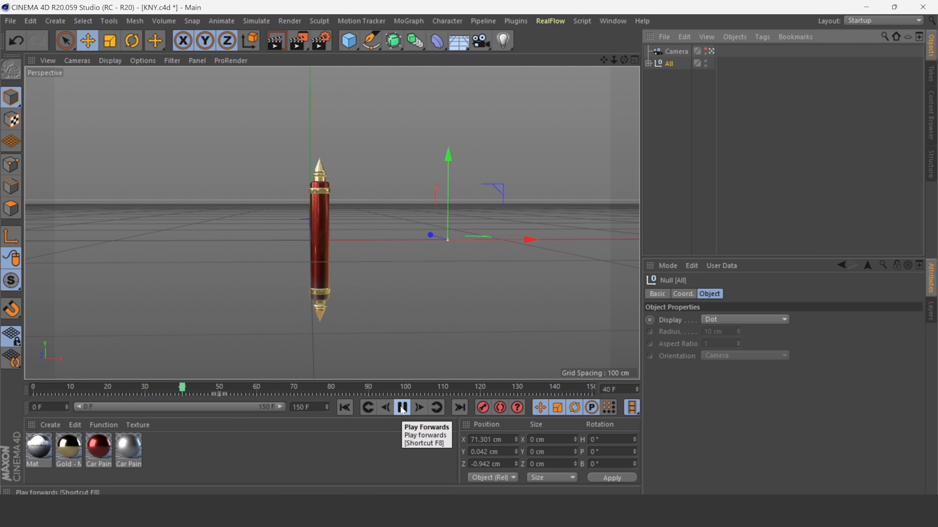
pyautogui.click(402, 408)
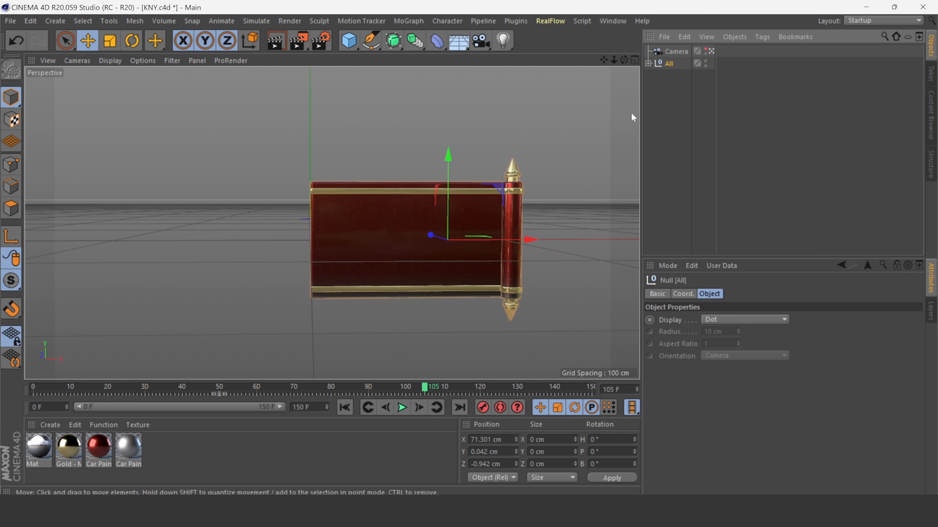
# Add a Symmetry object and place the All group inside it to mirror the scroll.
pyautogui.click(422, 41)
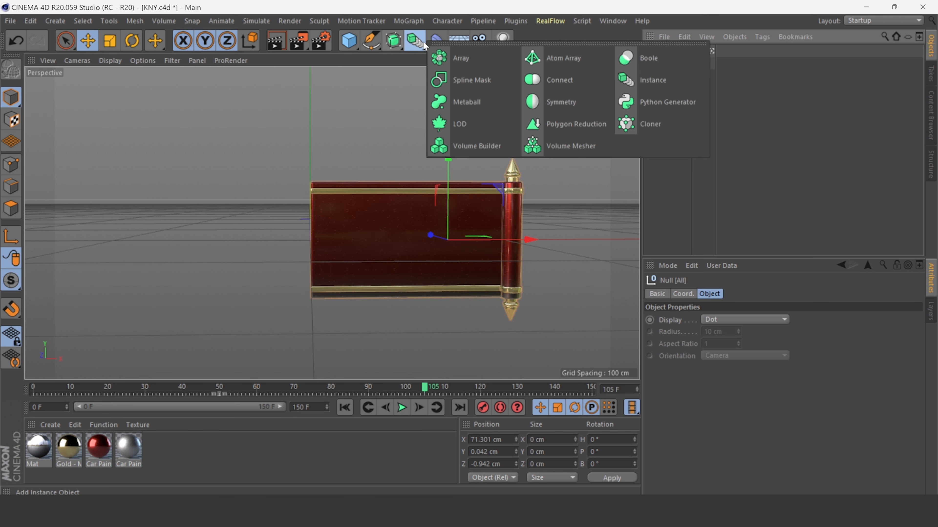
pyautogui.click(566, 99)
pyautogui.moveTo(679, 52); pyautogui.dragTo(678, 51)
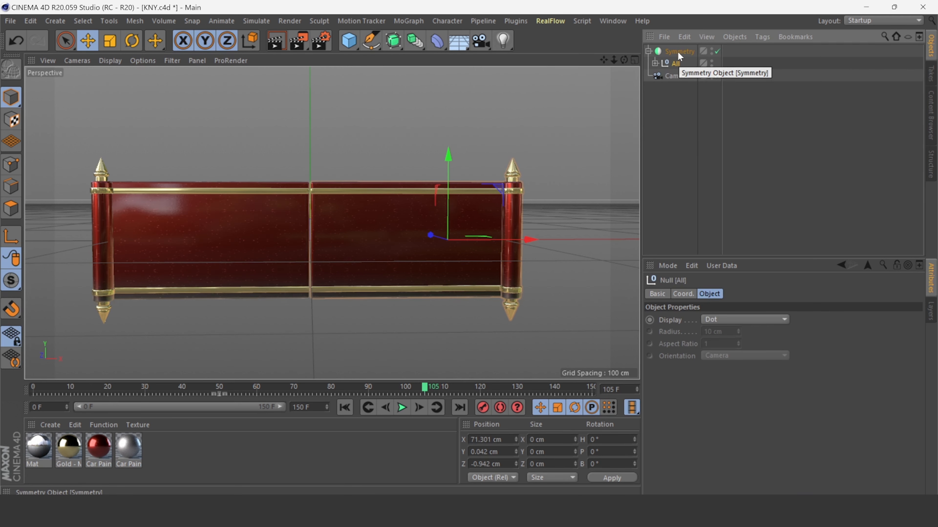
pyautogui.click(673, 52)
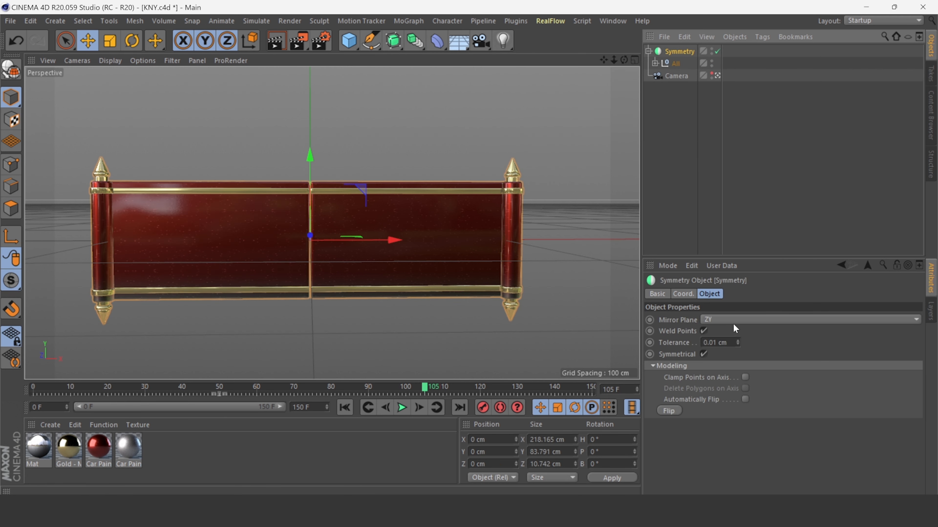
# Set the Symmetry's mirror plane to ZY and its Tolerance to about 4 cm.
pyautogui.click(716, 321)
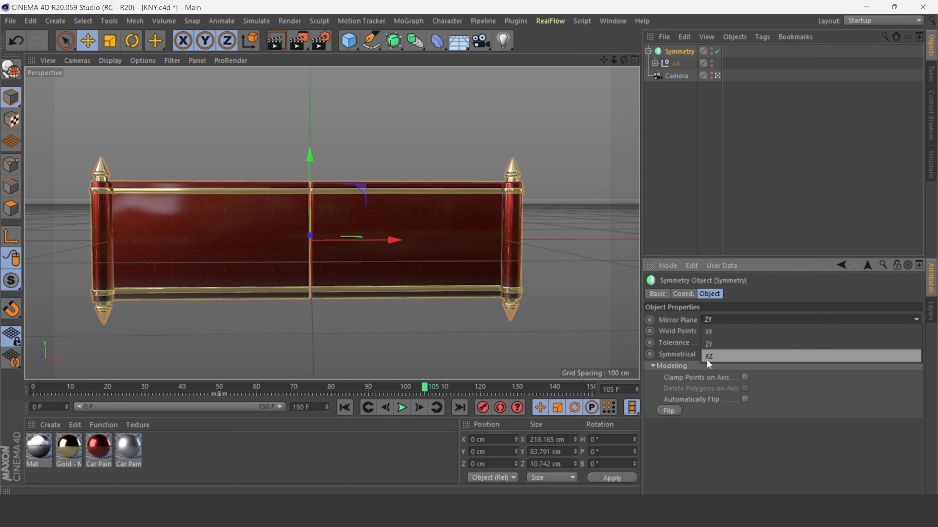
pyautogui.click(720, 346)
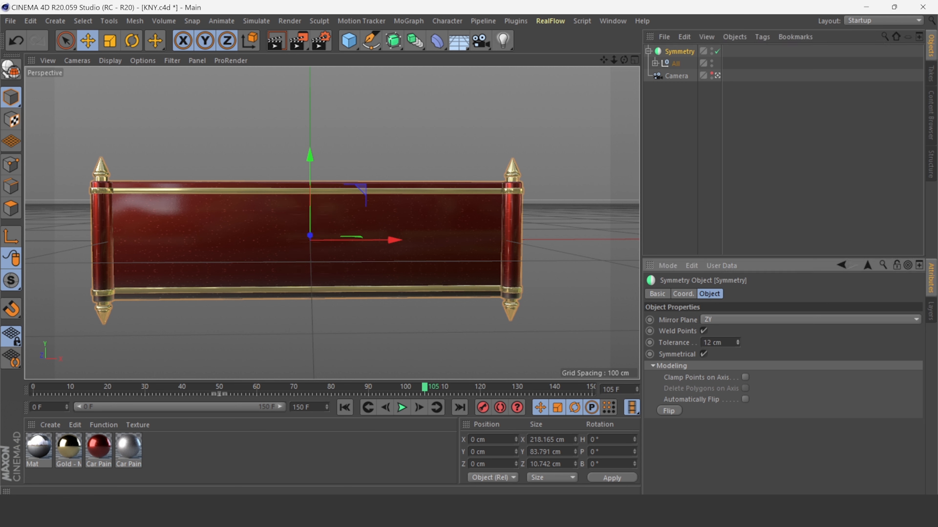
pyautogui.moveTo(738, 343); pyautogui.dragTo(737, 340)
# Rewind to the first frame and lower the Symmetry's Tolerance to 1 cm.
pyautogui.click(329, 335)
pyautogui.click(671, 54)
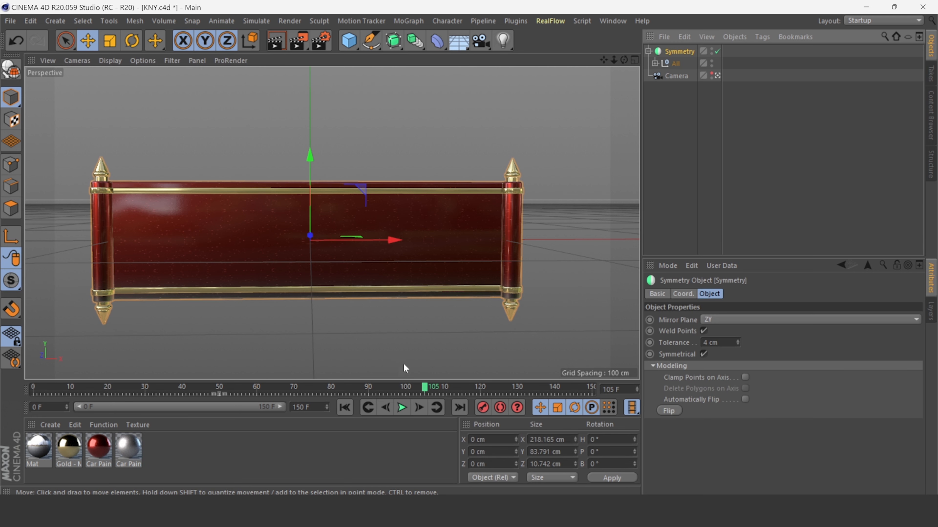
pyautogui.moveTo(605, 60); pyautogui.dragTo(616, 64)
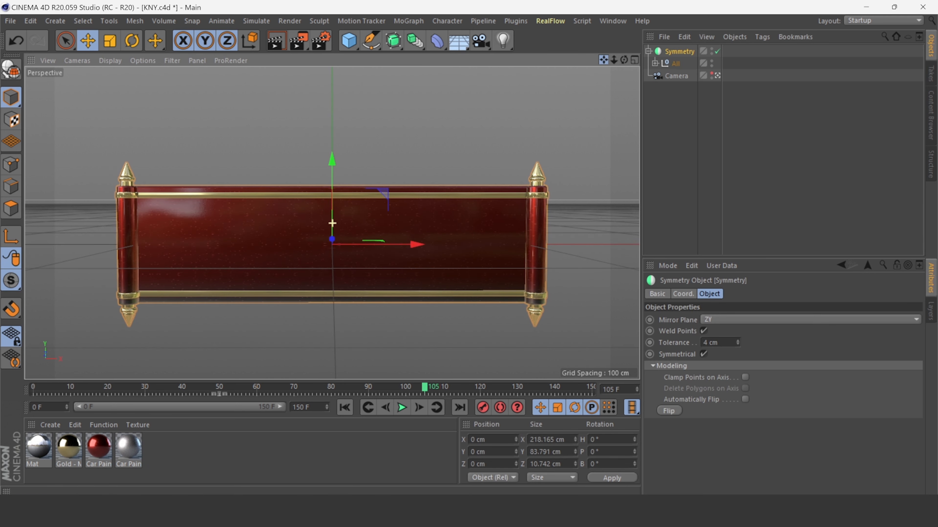
pyautogui.click(342, 409)
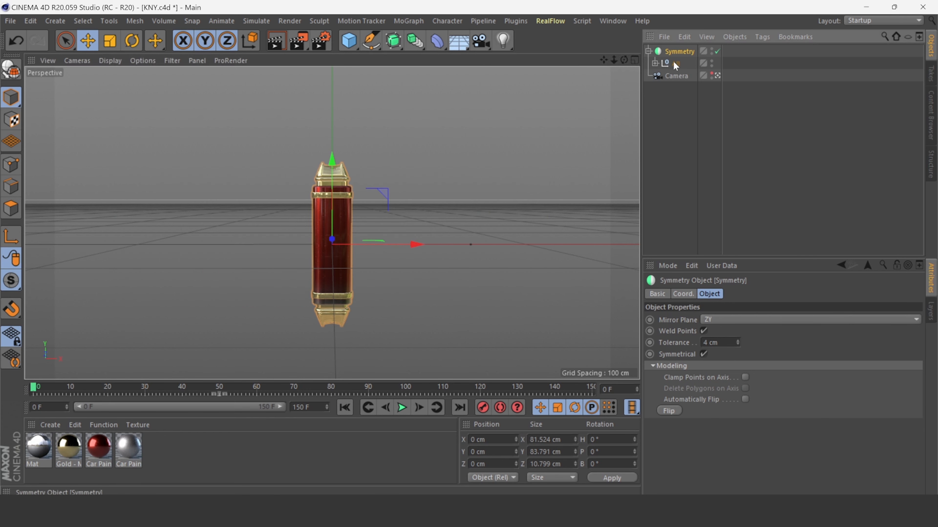
pyautogui.click(737, 344)
pyautogui.click(738, 345)
pyautogui.click(738, 344)
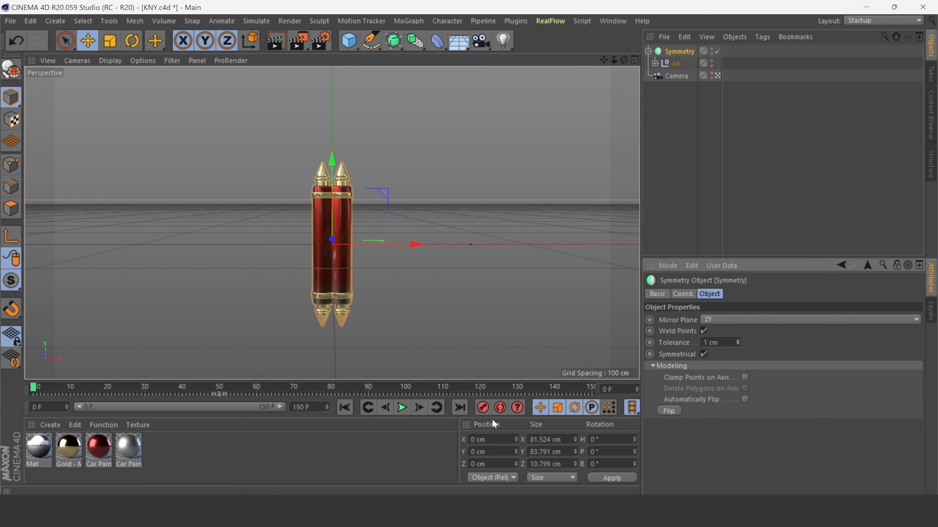
# Play the animation to check the mirrored two-sided scroll.
pyautogui.click(404, 409)
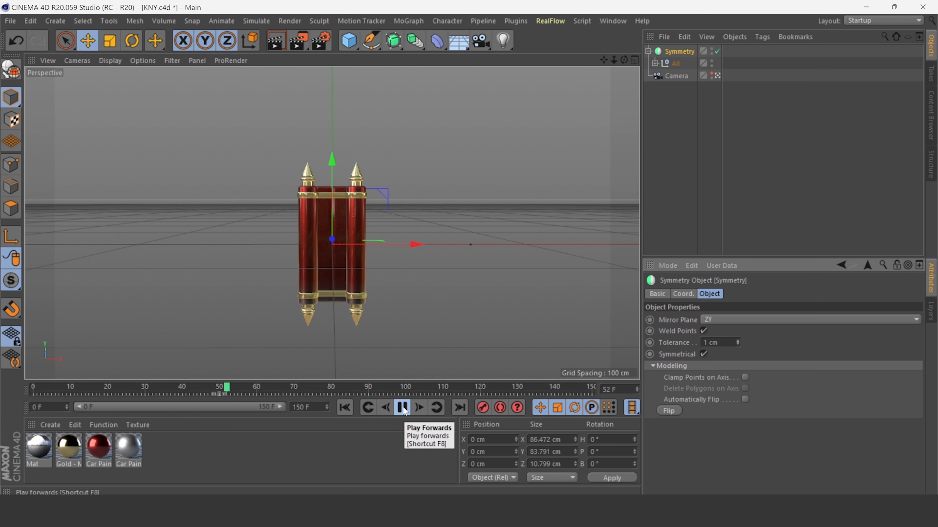
pyautogui.click(402, 408)
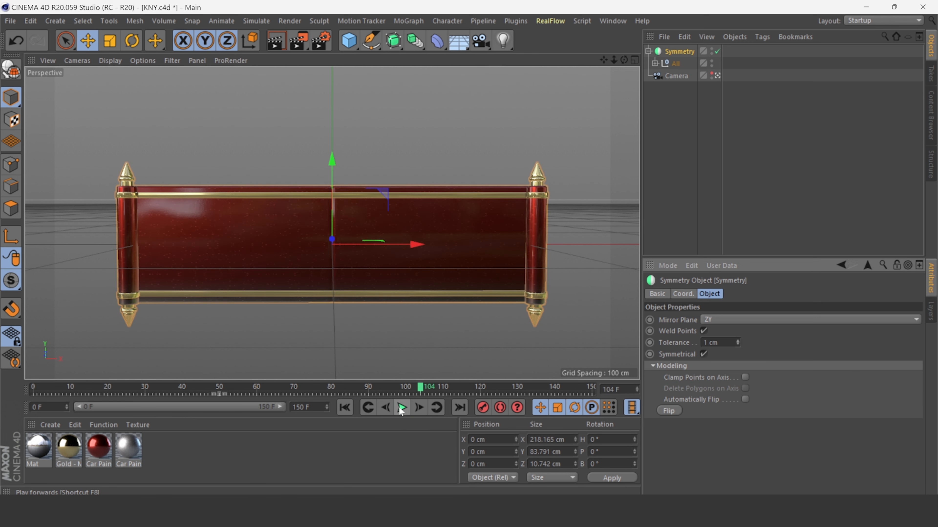
pyautogui.click(401, 409)
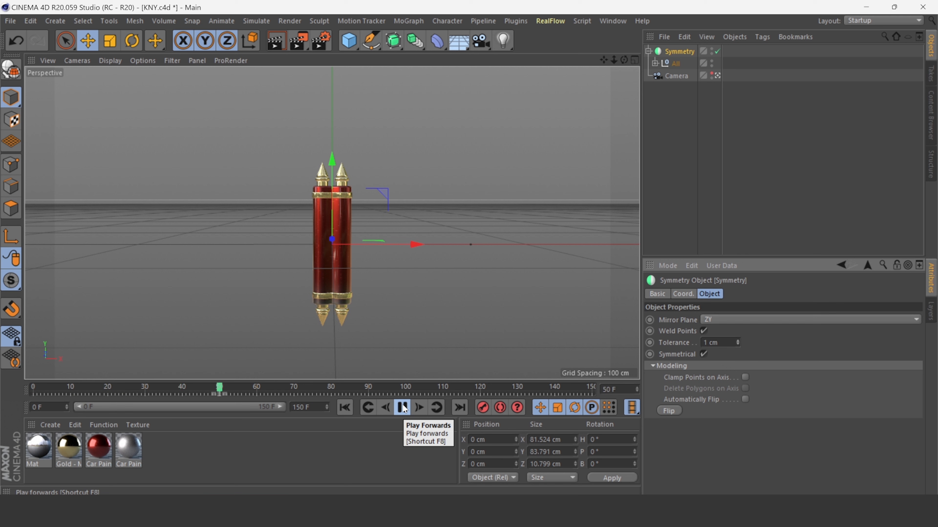
pyautogui.click(401, 408)
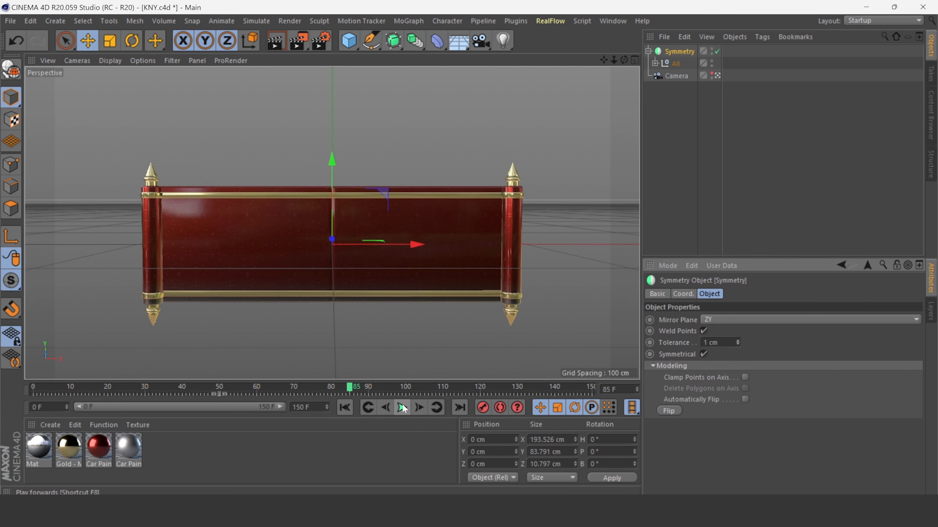
# Expand the All group, select it and move it slightly along X toward the mirror plane.
pyautogui.click(657, 63)
pyautogui.click(676, 64)
pyautogui.moveTo(552, 244); pyautogui.dragTo(537, 234)
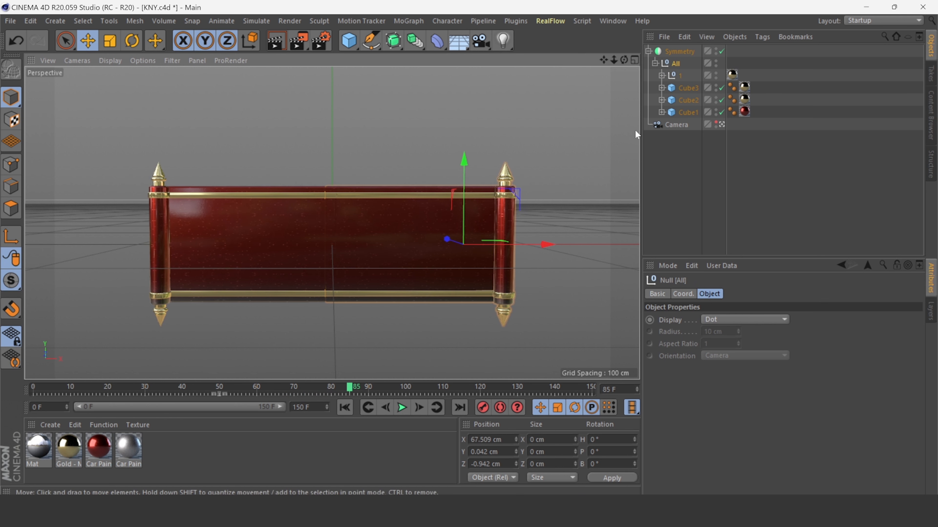
# Select the Symmetry object, play the animation and rewind to the start.
pyautogui.click(669, 52)
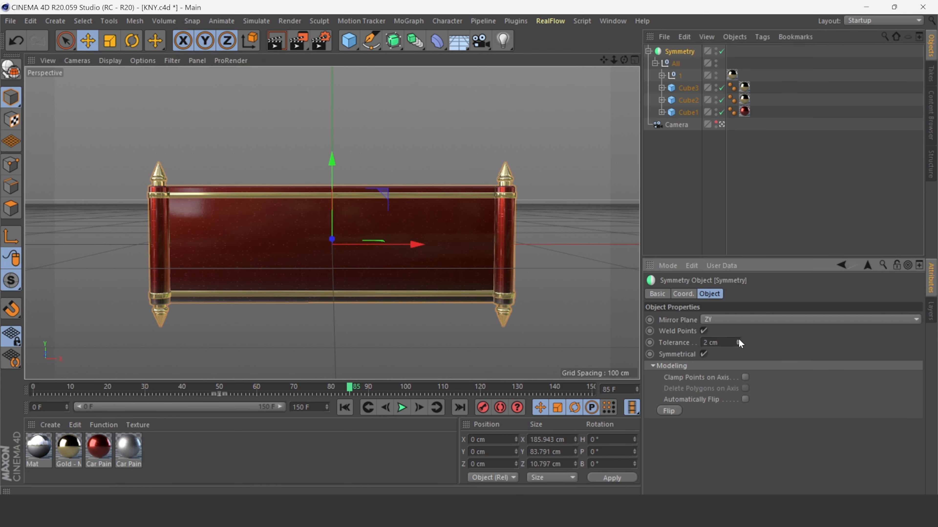
pyautogui.click(428, 345)
pyautogui.click(401, 408)
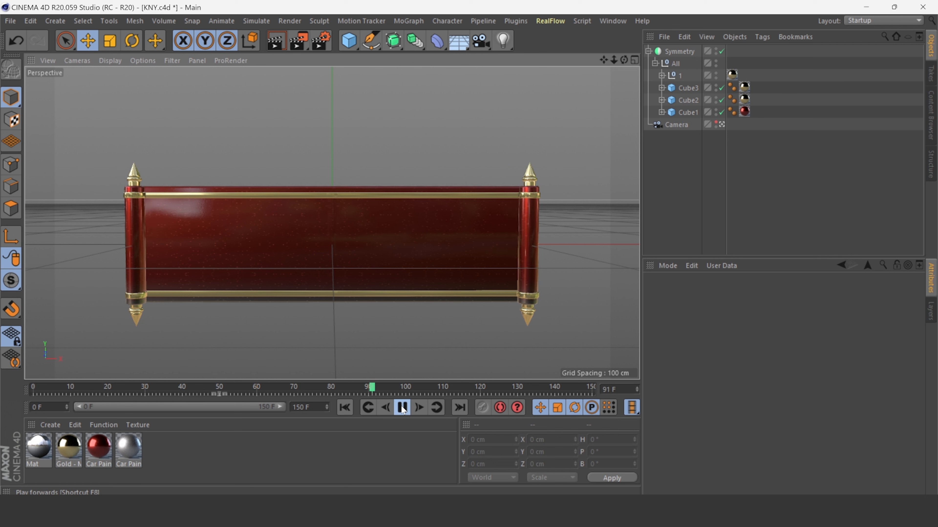
pyautogui.click(344, 408)
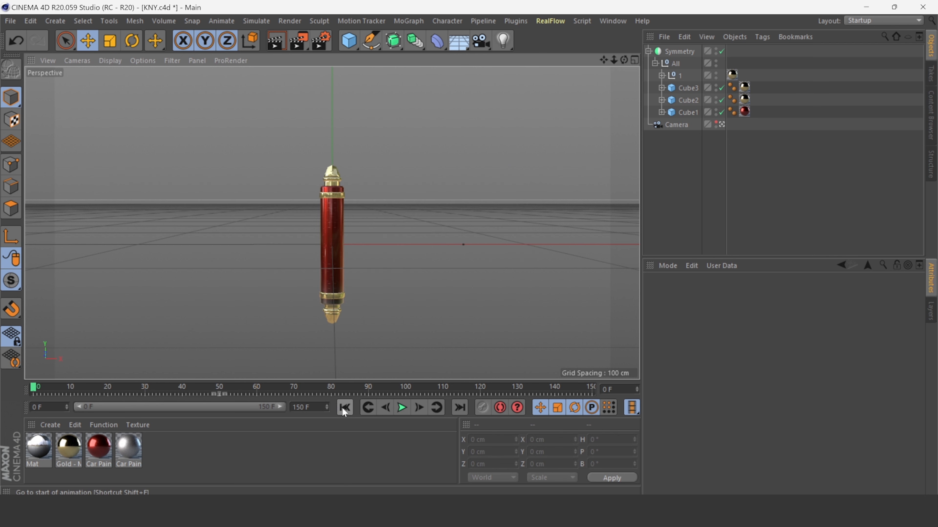
# Select the All group and move it further along X to about 73.4 cm.
pyautogui.click(677, 50)
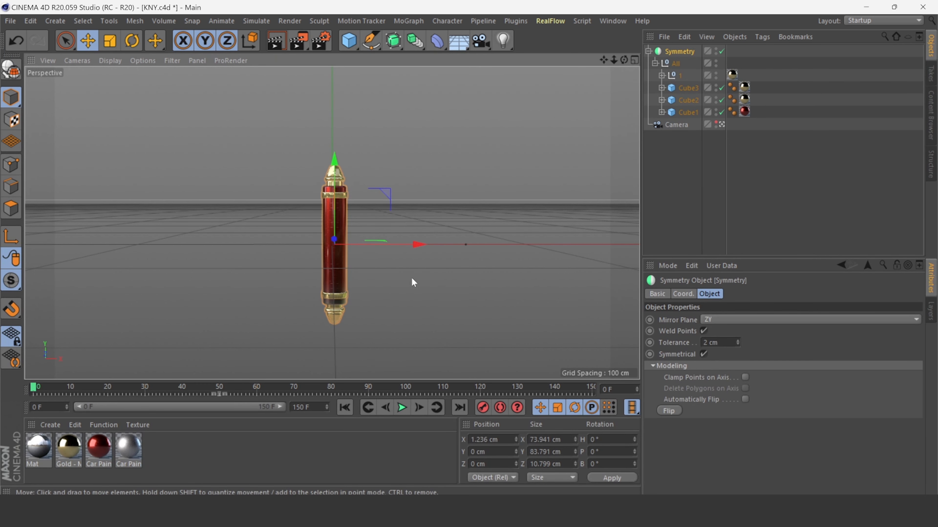
pyautogui.click(676, 63)
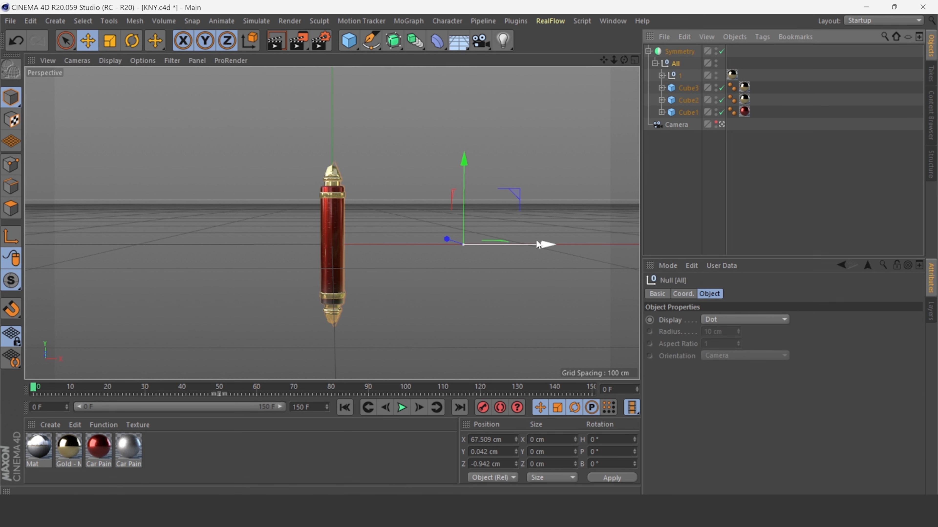
pyautogui.moveTo(537, 245); pyautogui.dragTo(549, 239)
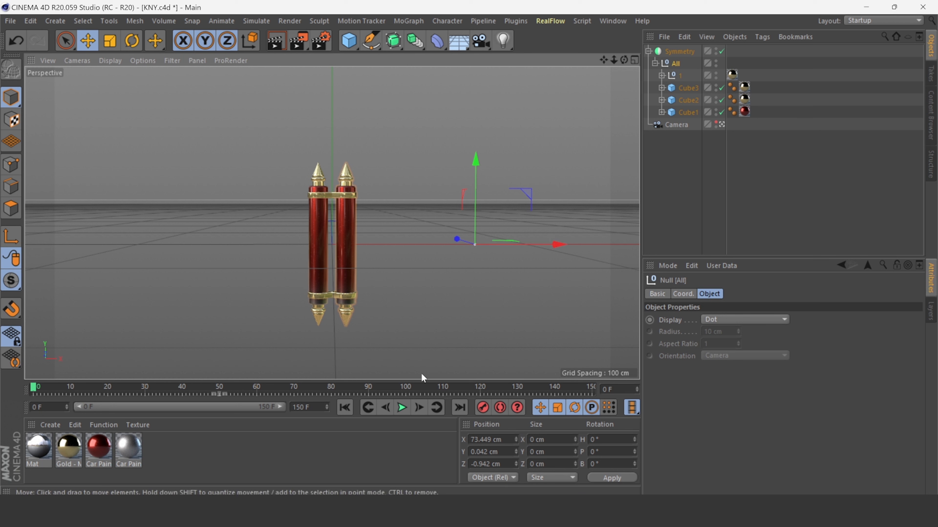
# Preview the animation, move the All group back along X to about 71.9 cm and rewind.
pyautogui.click(402, 407)
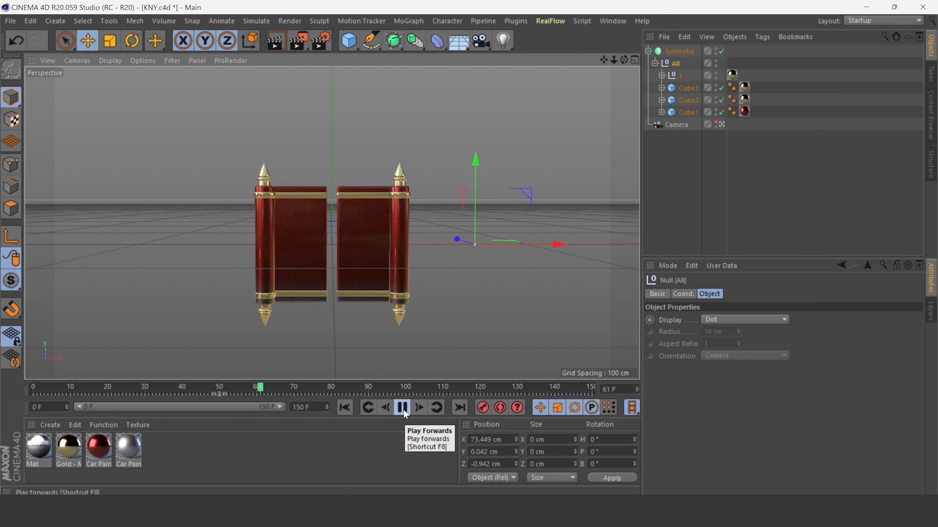
pyautogui.click(402, 407)
pyautogui.moveTo(557, 244); pyautogui.dragTo(552, 245)
pyautogui.click(345, 408)
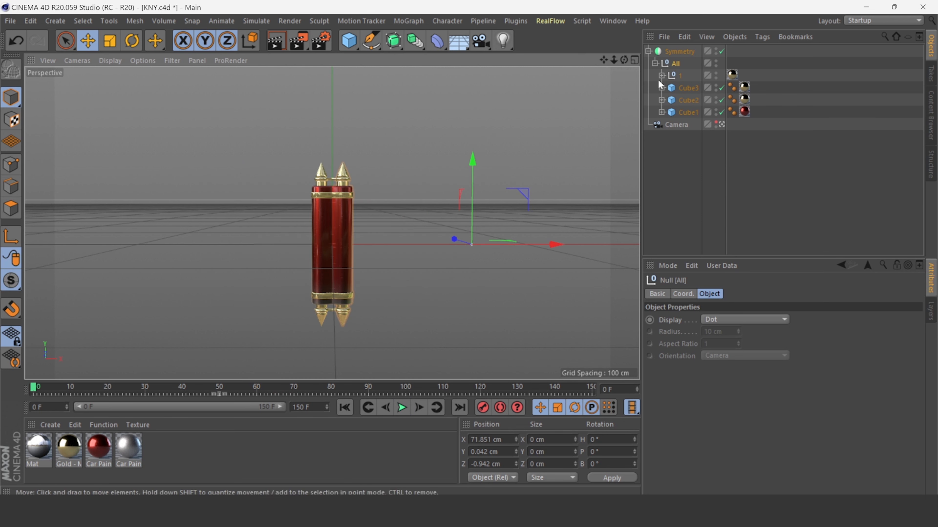
# Select the Symmetry object and play the animation to check the mirrored scroll.
pyautogui.click(677, 55)
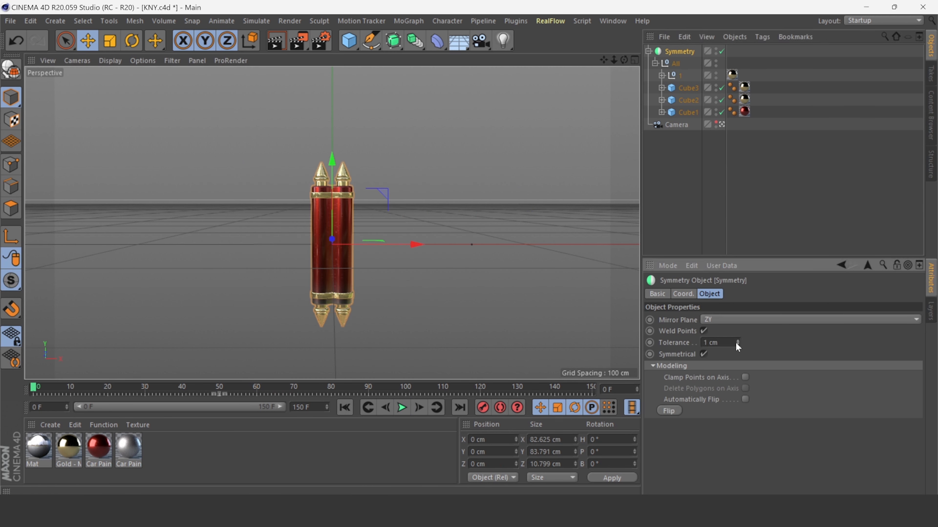
pyautogui.click(403, 408)
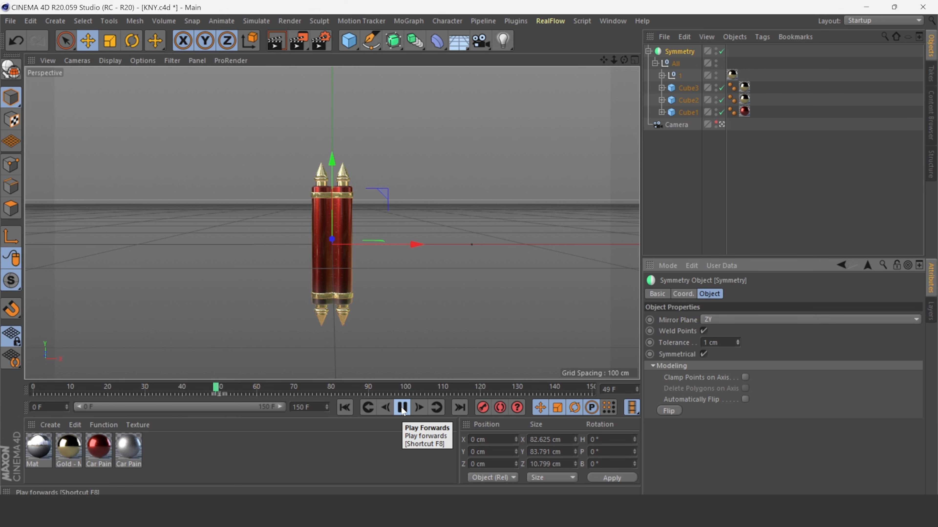
pyautogui.click(402, 408)
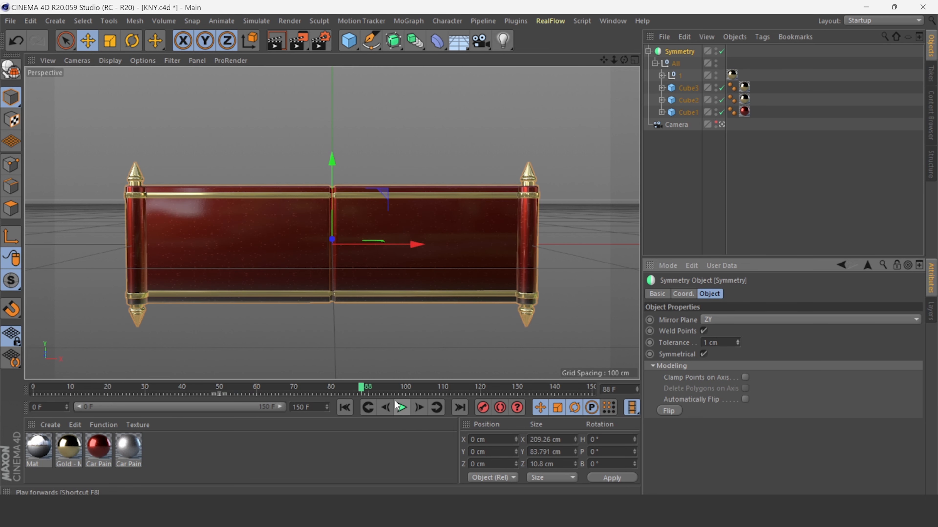
pyautogui.click(376, 349)
# Expand the three cubes, select their Bend deformers, go to frame 50 and move the bends along X to about 70 cm.
pyautogui.click(661, 87)
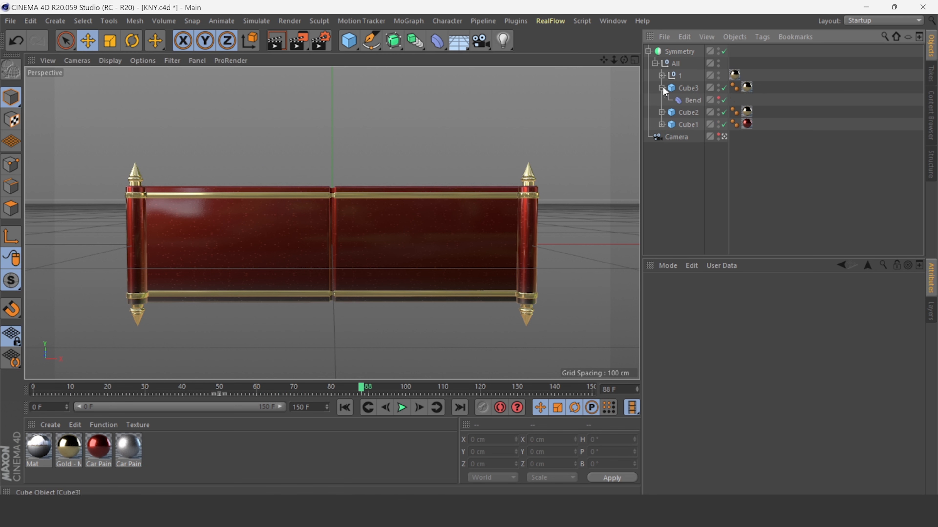
pyautogui.click(662, 112)
pyautogui.click(661, 137)
pyautogui.click(688, 147)
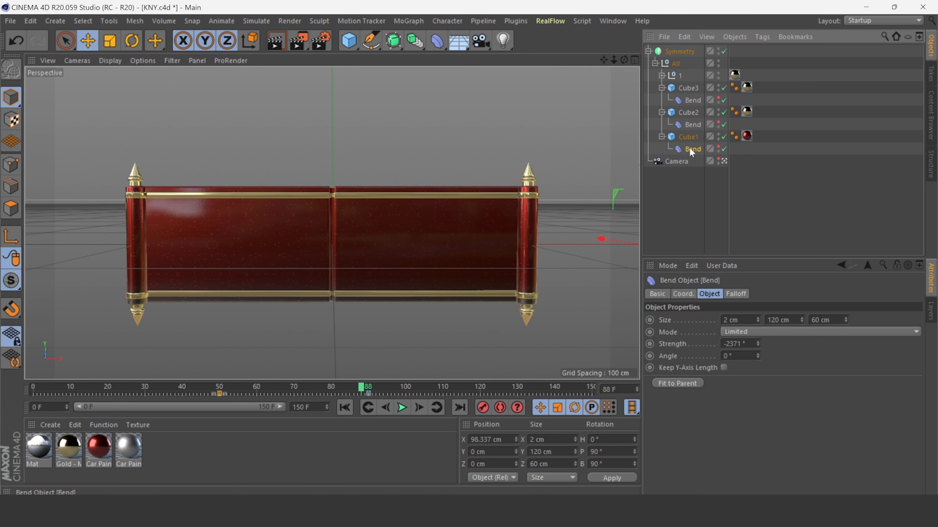
pyautogui.keyDown('ctrl'); pyautogui.click(692, 124); pyautogui.keyUp('ctrl')
pyautogui.keyDown('ctrl'); pyautogui.click(692, 100); pyautogui.keyUp('ctrl')
pyautogui.moveTo(362, 388); pyautogui.dragTo(220, 390)
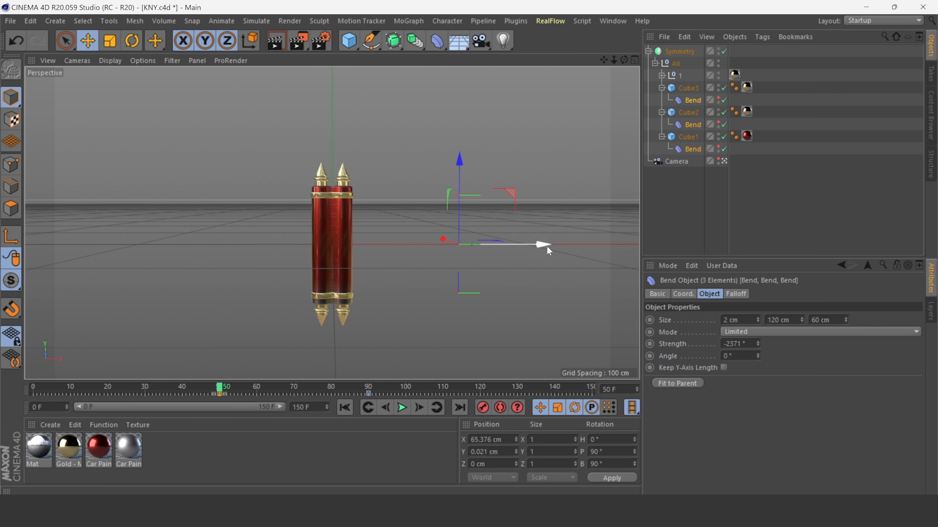
pyautogui.moveTo(547, 246); pyautogui.dragTo(556, 248)
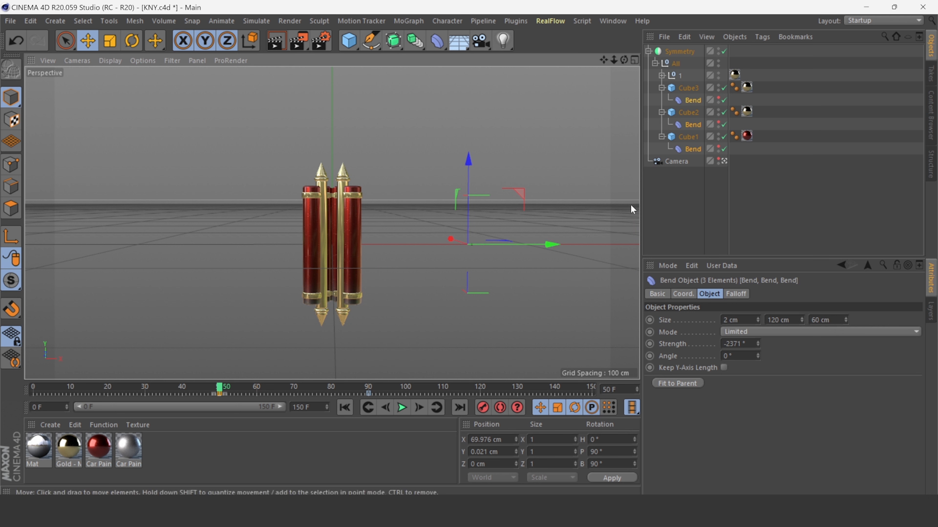
# Select the roller null 1 inside All and move it slightly along X.
pyautogui.click(674, 64)
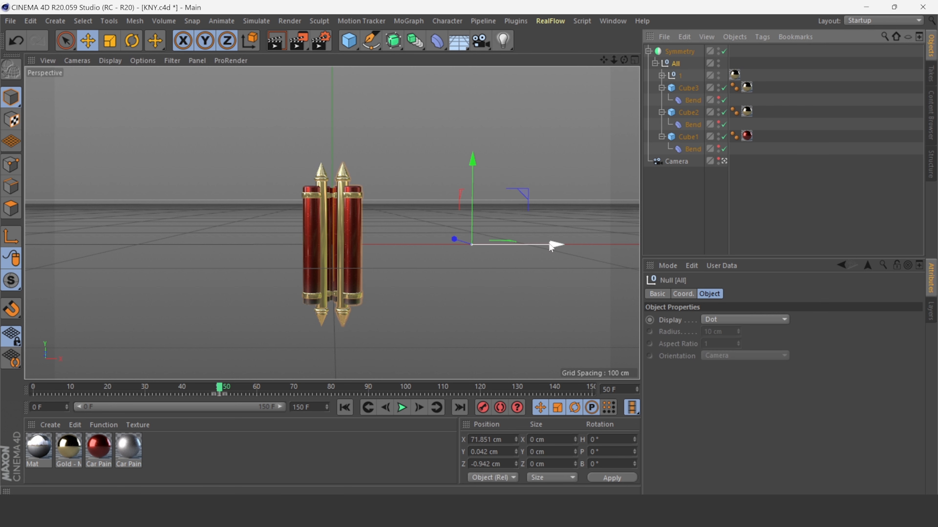
pyautogui.moveTo(550, 247); pyautogui.dragTo(554, 246)
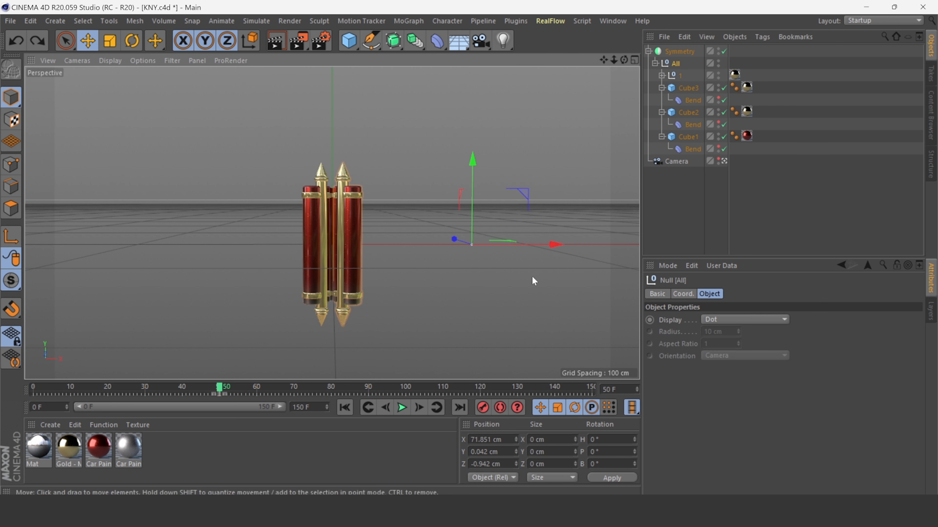
pyautogui.click(679, 76)
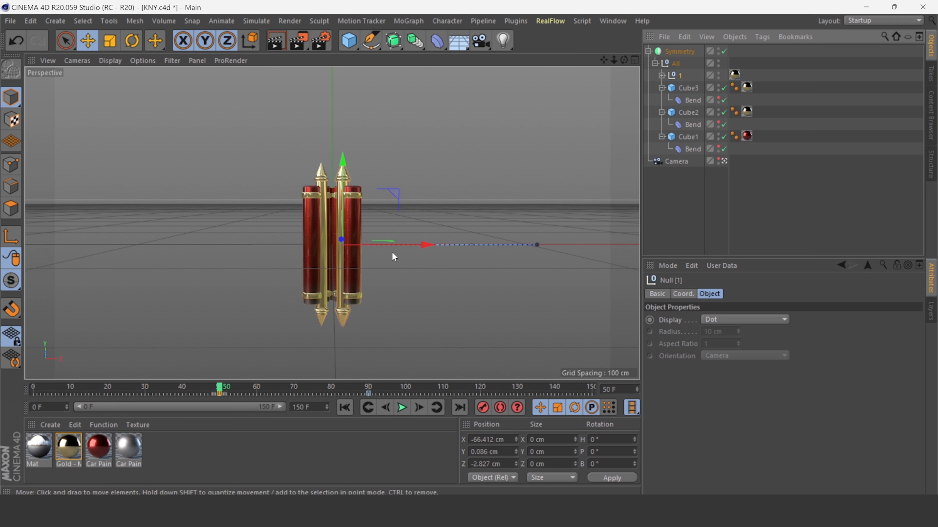
pyautogui.moveTo(427, 245); pyautogui.dragTo(435, 250)
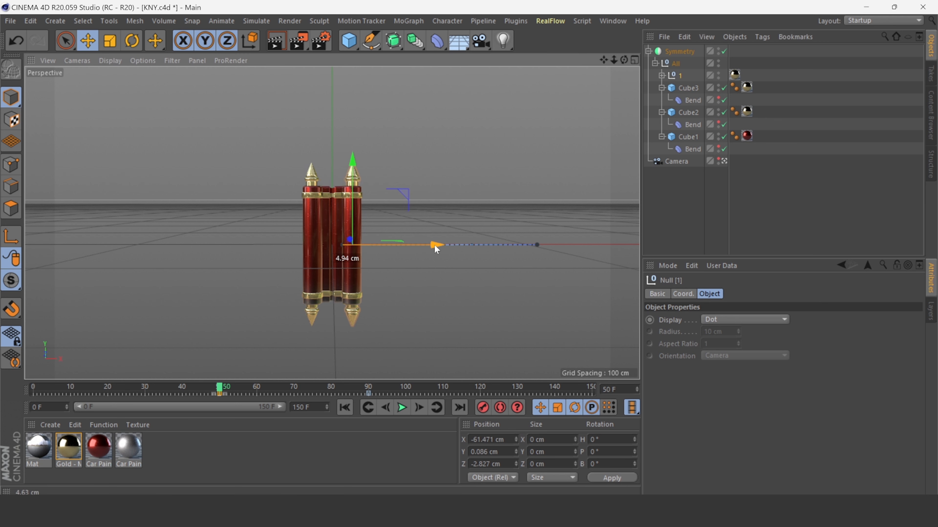
# Play the animation repeatedly from the start to check the scroll's unrolling motion.
pyautogui.click(402, 407)
pyautogui.click(677, 65)
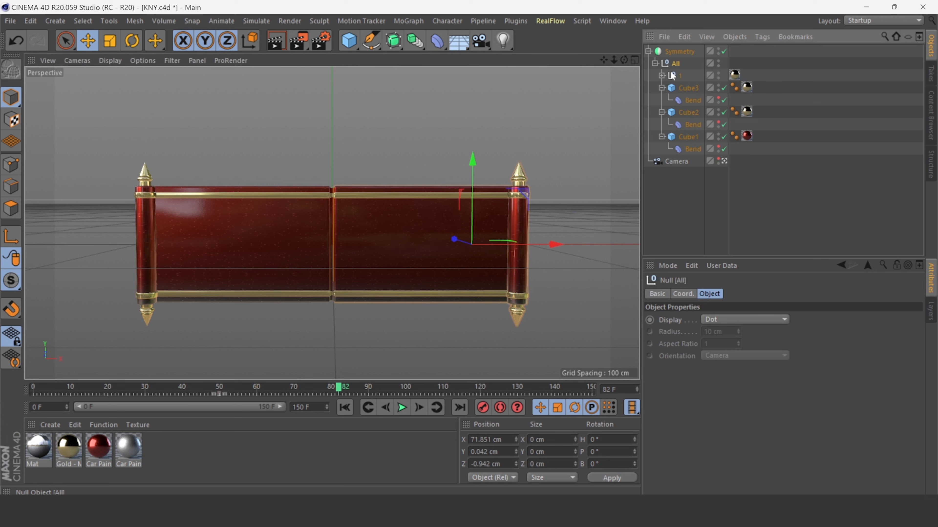
pyautogui.moveTo(549, 244); pyautogui.dragTo(547, 244)
pyautogui.click(344, 408)
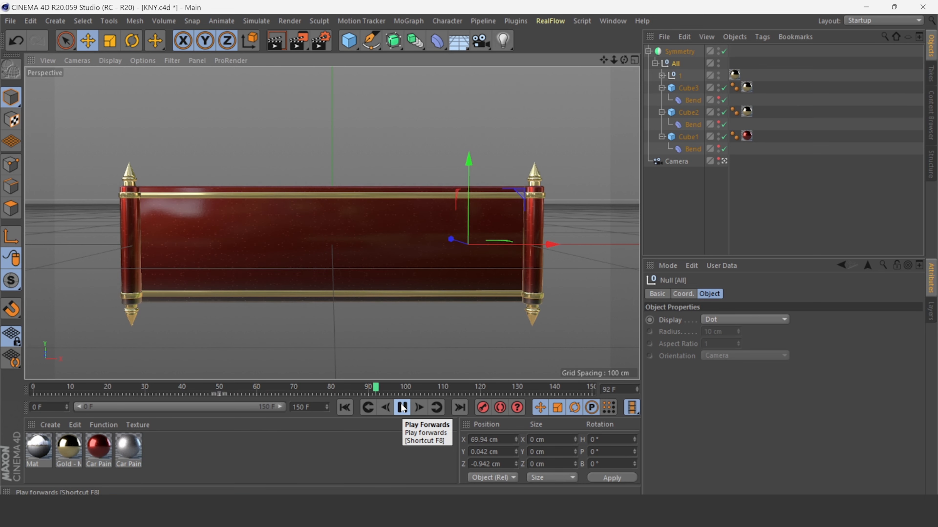
pyautogui.click(403, 408)
pyautogui.click(345, 407)
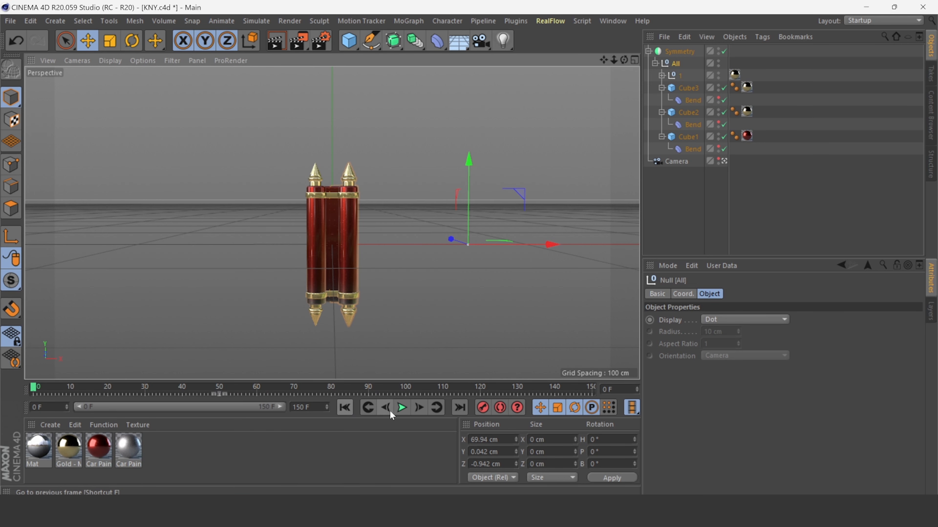
pyautogui.click(402, 408)
# Select Cube3's Bend deformer and replay the animation from the start to inspect it.
pyautogui.click(693, 100)
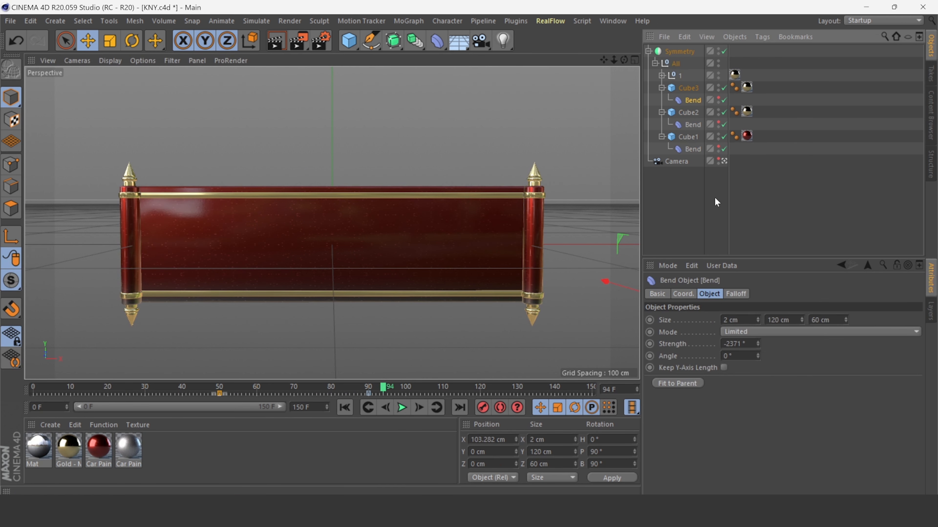
pyautogui.click(344, 407)
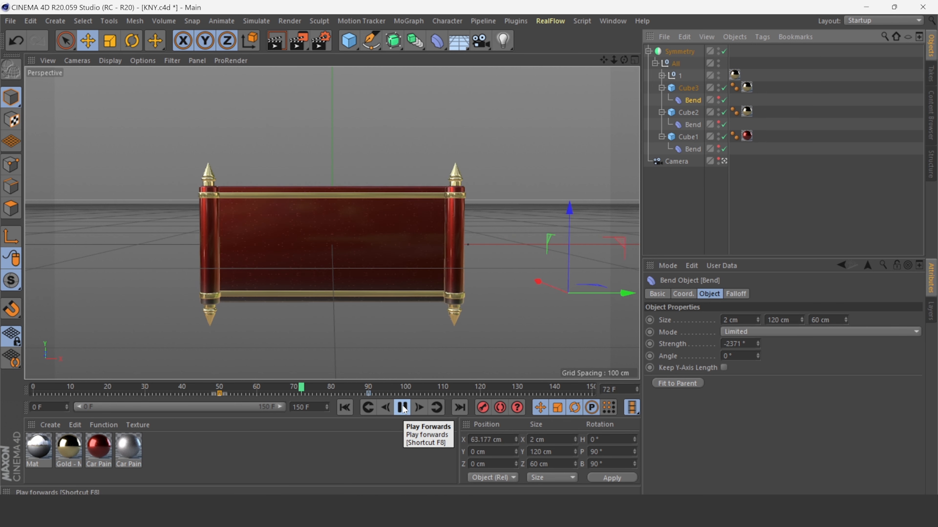
pyautogui.click(403, 408)
pyautogui.click(419, 301)
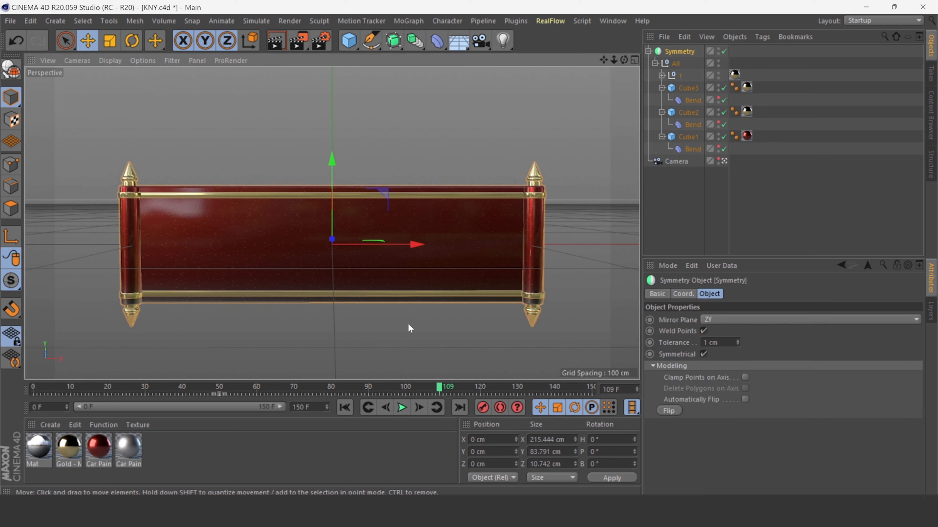
pyautogui.click(693, 101)
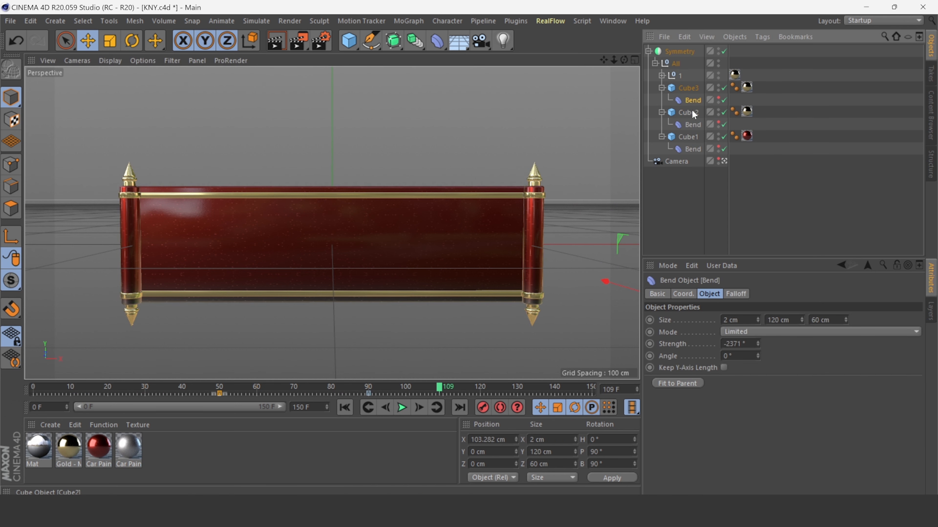
# Select all three Bend deformers and the roller null 1, then play the animation from the start to inspect the unrolling.
pyautogui.keyDown('ctrl'); pyautogui.click(692, 125); pyautogui.keyUp('ctrl')
pyautogui.keyDown('ctrl'); pyautogui.click(692, 149); pyautogui.keyUp('ctrl')
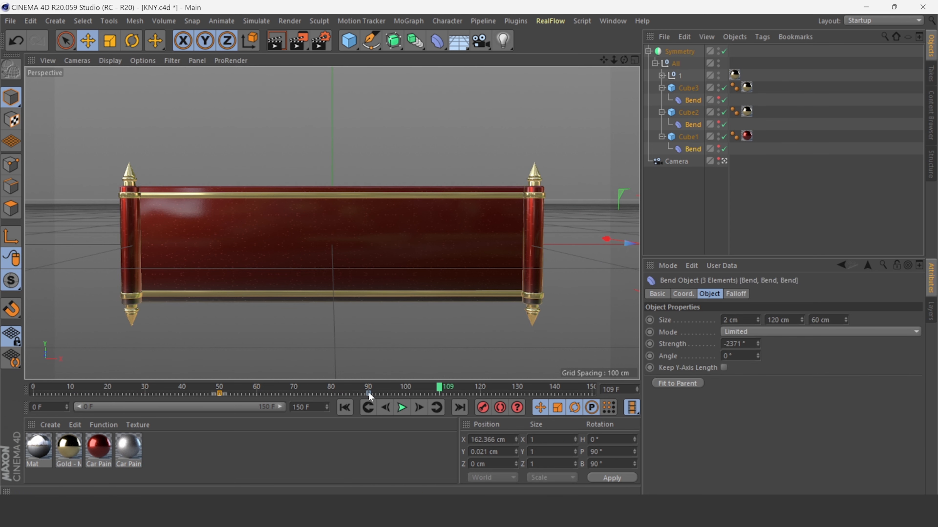
pyautogui.moveTo(370, 397); pyautogui.dragTo(340, 393)
pyautogui.click(681, 74)
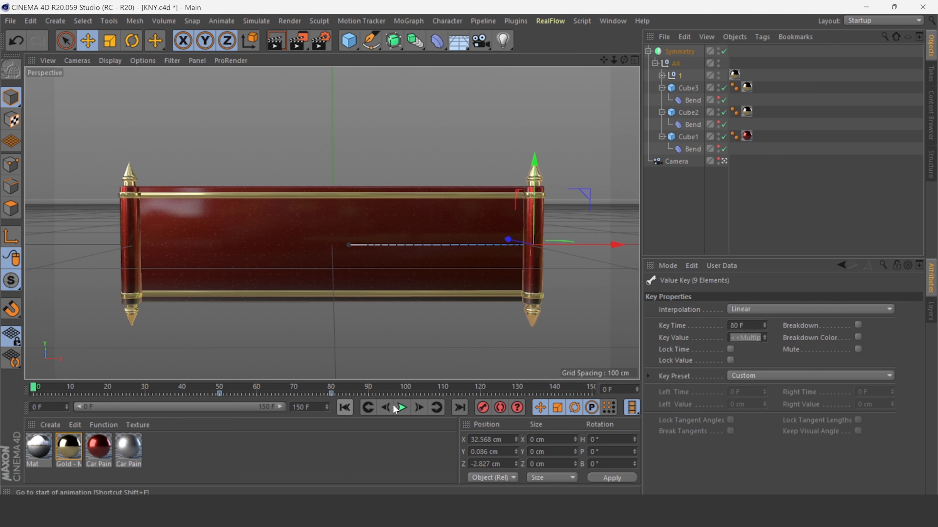
pyautogui.click(401, 407)
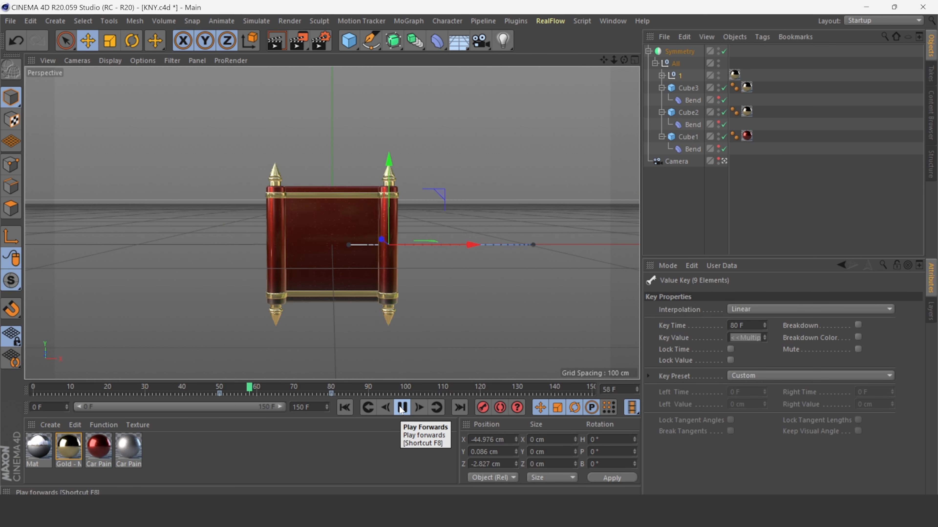
pyautogui.click(401, 408)
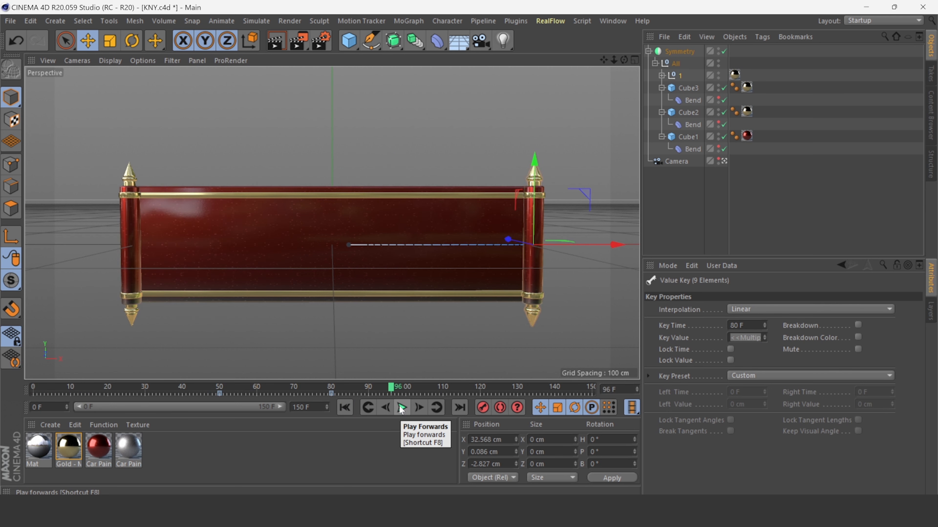
# At frame 50, select the All null and move it slightly along X, then play the animation to check it.
pyautogui.click(678, 77)
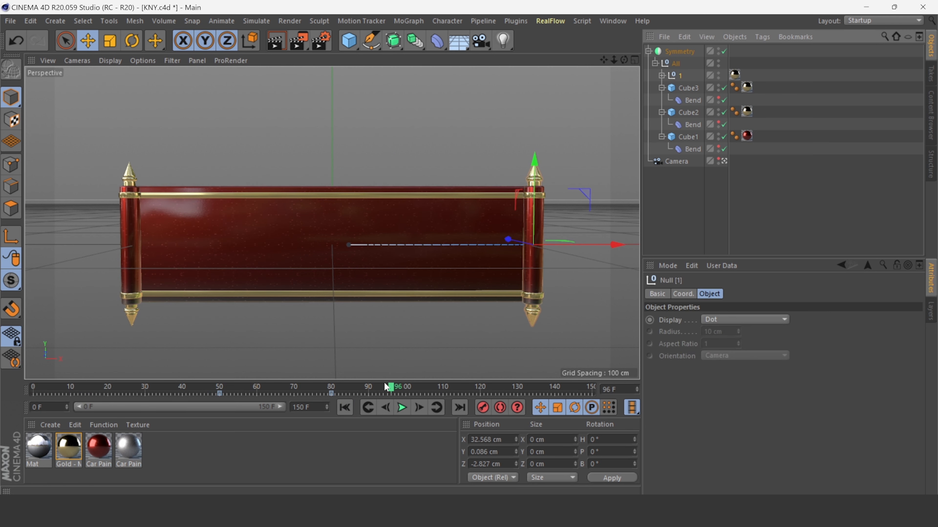
pyautogui.moveTo(387, 387); pyautogui.dragTo(220, 387)
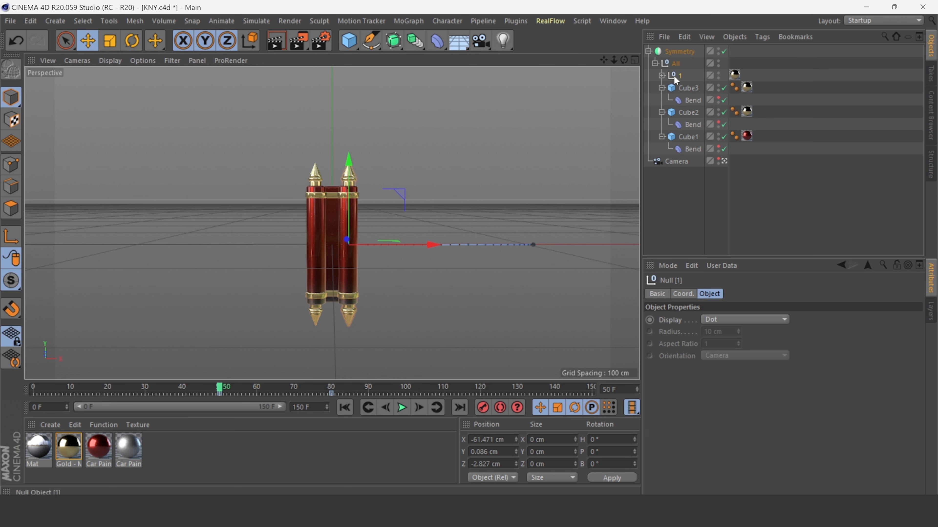
pyautogui.click(676, 63)
pyautogui.moveTo(523, 244)
pyautogui.mouseDown()
pyautogui.moveTo(544, 244)
pyautogui.moveTo(529, 247)
pyautogui.mouseUp()
pyautogui.click(402, 407)
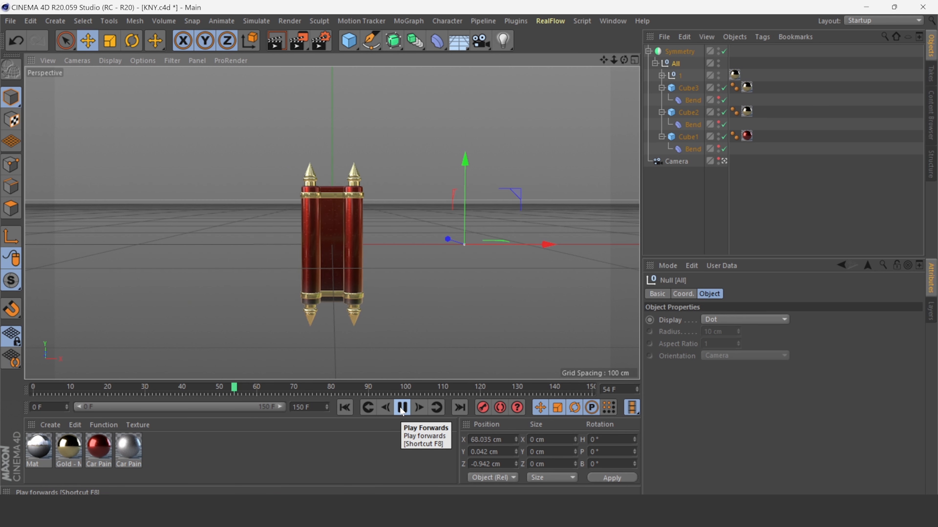
pyautogui.click(403, 408)
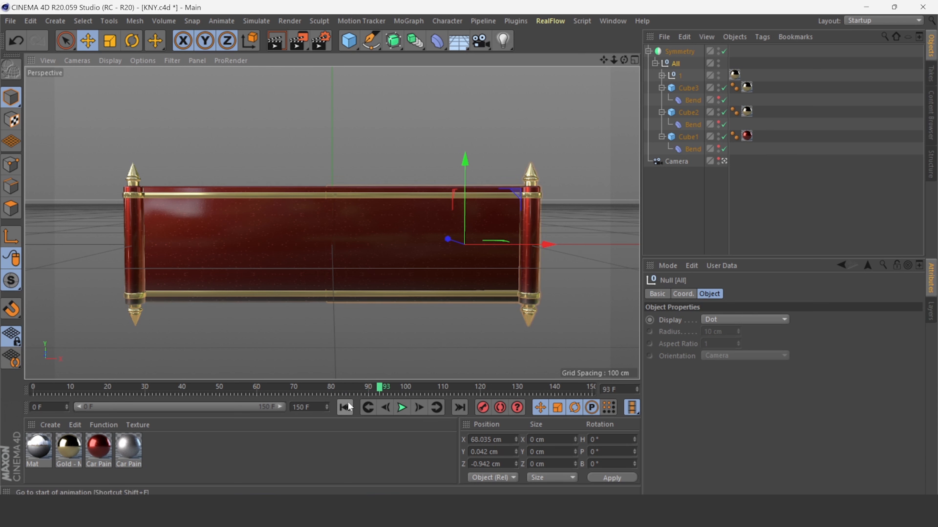
# Collapse the Symmetry hierarchy, select the Symmetry object and return to frame 50.
pyautogui.click(647, 51)
pyautogui.click(679, 52)
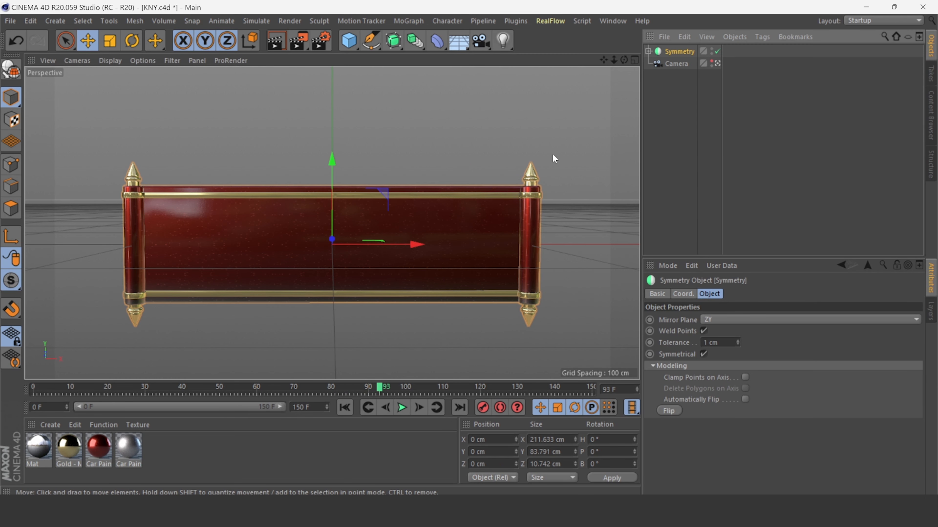
pyautogui.moveTo(382, 388); pyautogui.dragTo(218, 388)
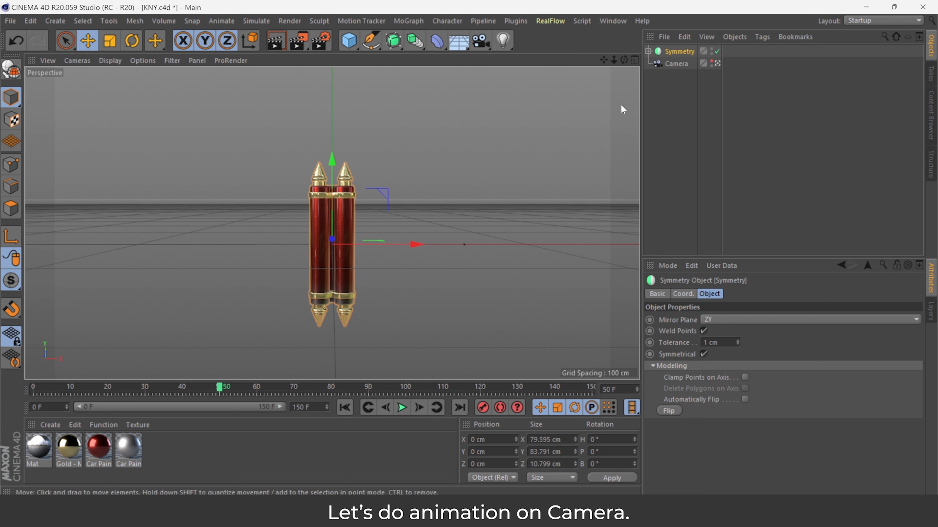
# Select the Camera and toggle viewing through it on and off.
pyautogui.click(676, 64)
pyautogui.click(717, 64)
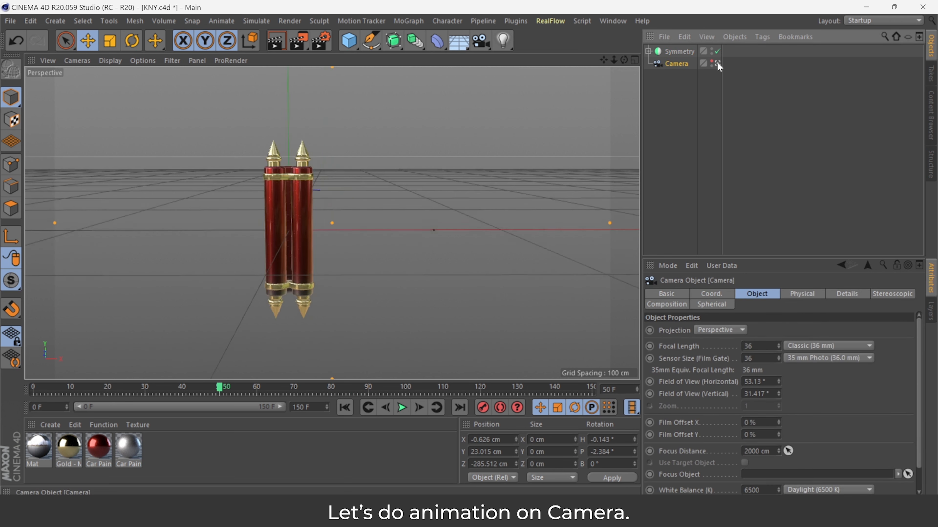
pyautogui.click(717, 63)
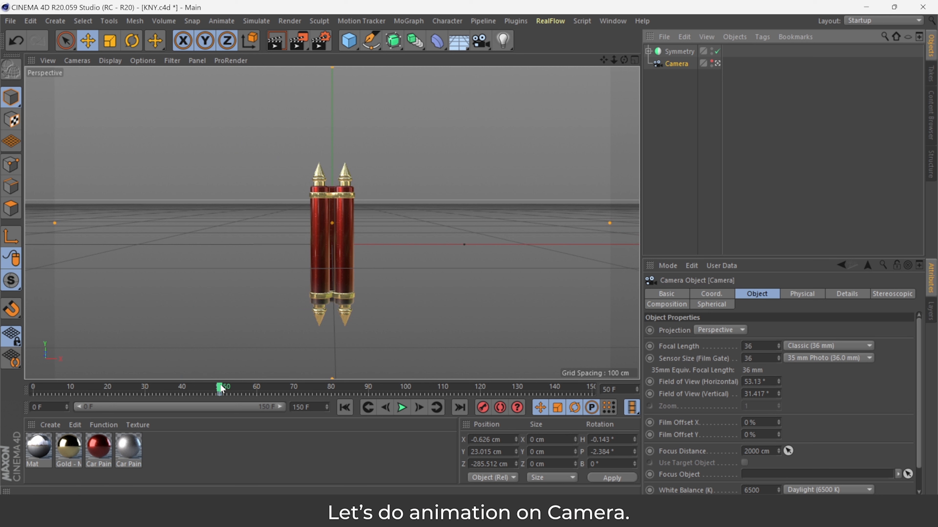
# Go to frame 20 and reposition the camera view for the opening shot of the intro.
pyautogui.moveTo(221, 388); pyautogui.dragTo(166, 393)
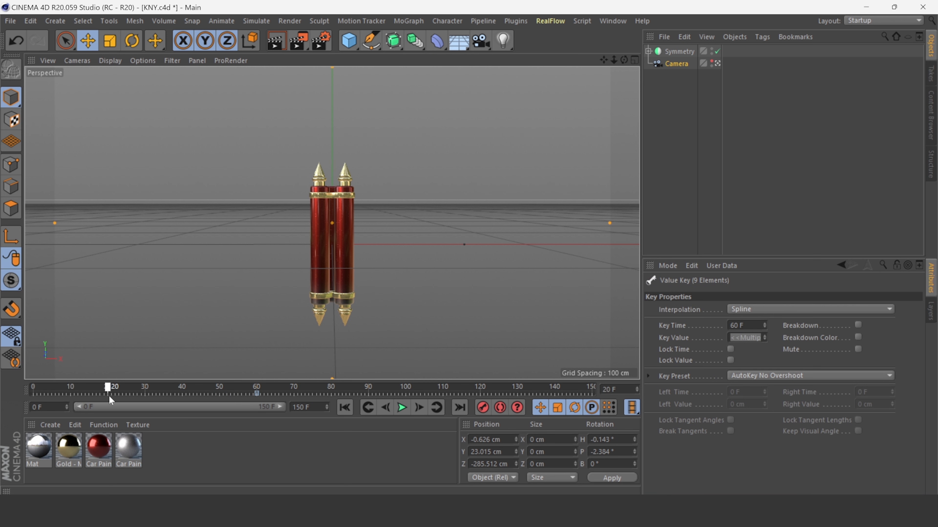
pyautogui.moveTo(613, 60); pyautogui.dragTo(708, 60)
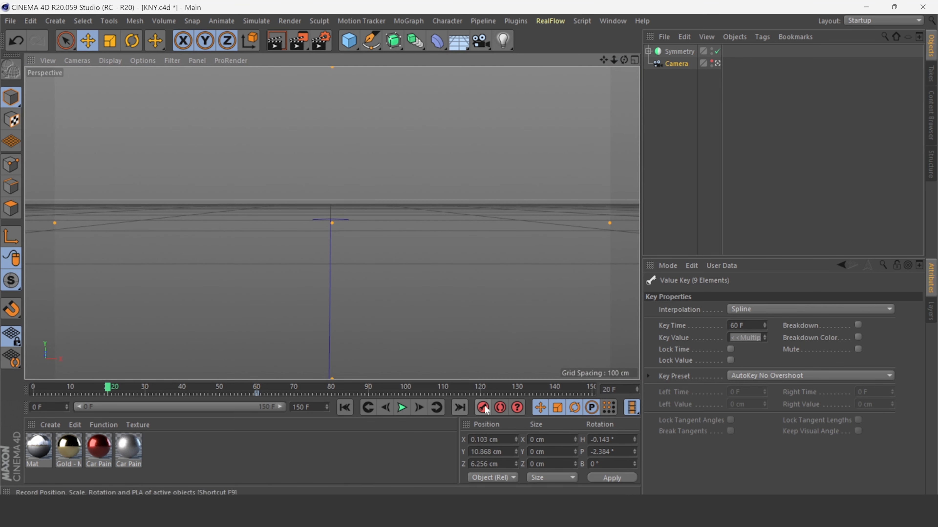
# Set the animation's start frame to 20 and play the animation.
pyautogui.moveTo(48, 408); pyautogui.dragTo(22, 410)
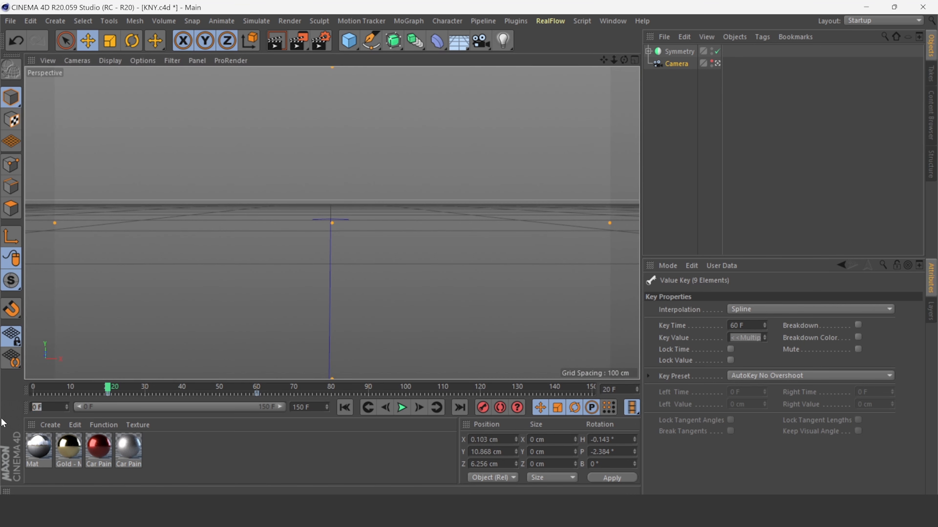
pyautogui.click(246, 463)
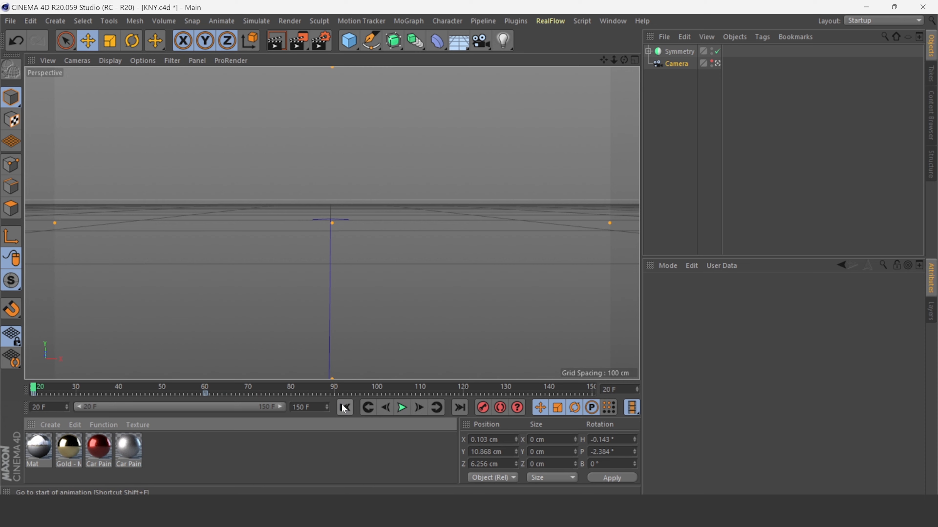
pyautogui.click(404, 407)
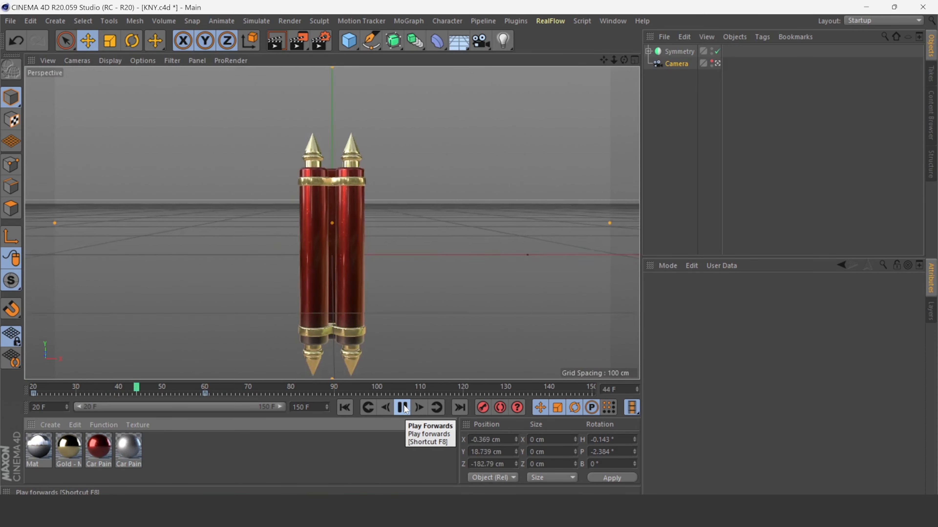
# Return to frame 20, zoom the camera in close to the ground, and play the animation to review it.
pyautogui.moveTo(230, 387); pyautogui.dragTo(41, 393)
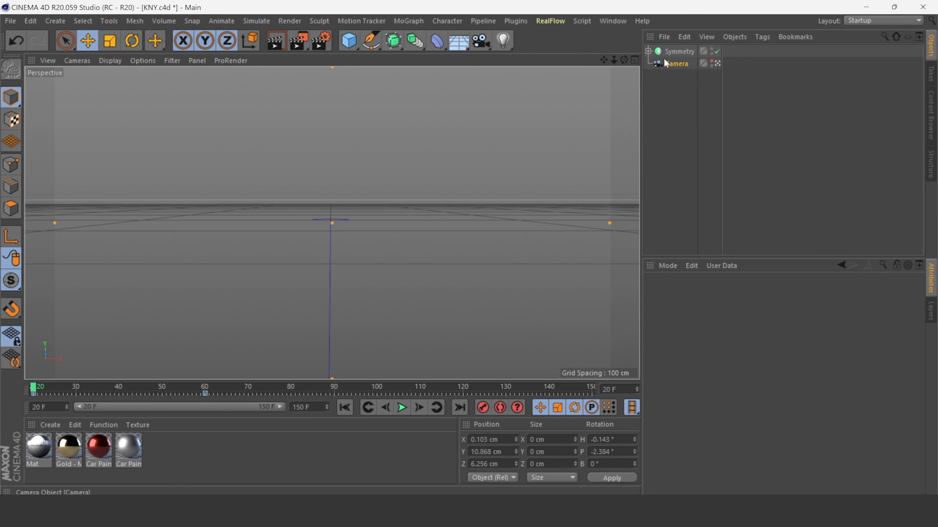
pyautogui.moveTo(622, 60)
pyautogui.mouseDown()
pyautogui.moveTo(629, 75)
pyautogui.moveTo(621, 60)
pyautogui.moveTo(606, 62)
pyautogui.moveTo(626, 63)
pyautogui.mouseUp()
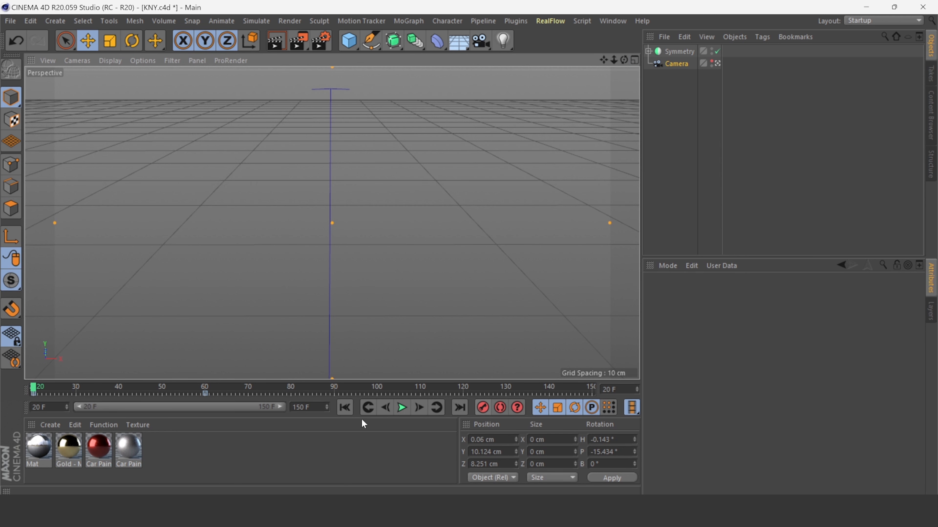
pyautogui.click(402, 408)
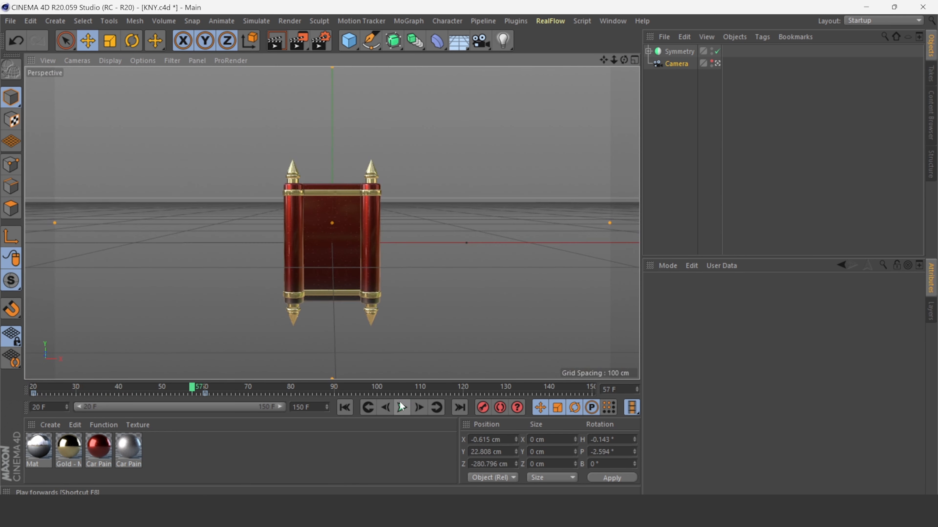
pyautogui.click(401, 407)
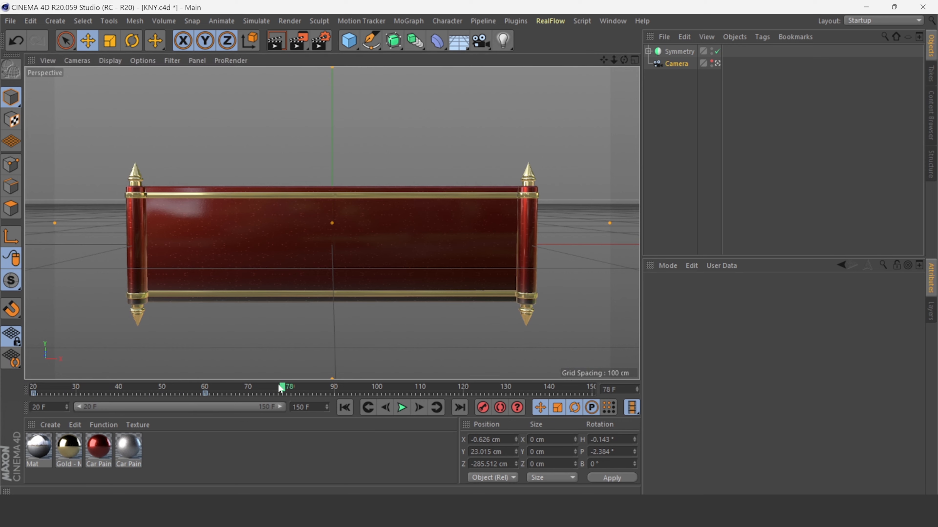
# At frame 39, move the camera closer to the rolled scrolls and replay the animation from the start.
pyautogui.click(123, 390)
pyautogui.moveTo(124, 391); pyautogui.dragTo(117, 391)
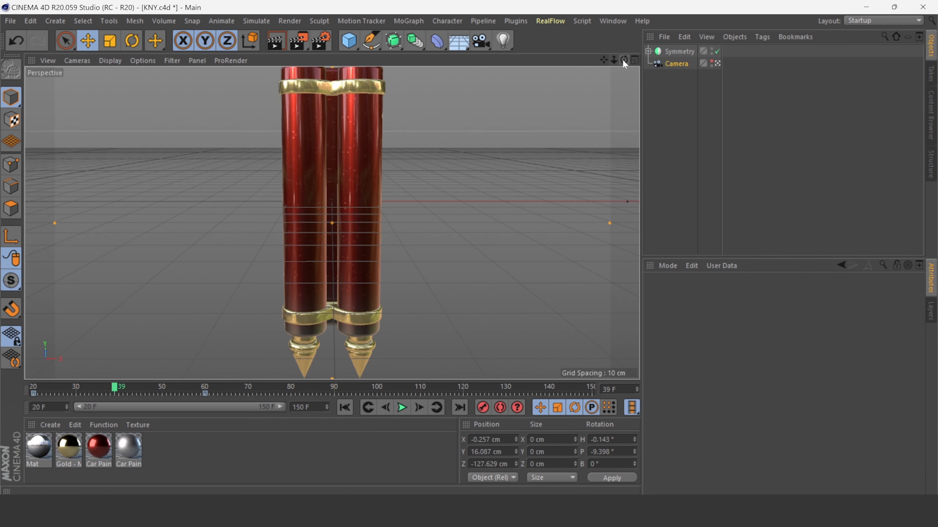
pyautogui.moveTo(623, 61); pyautogui.dragTo(623, 92)
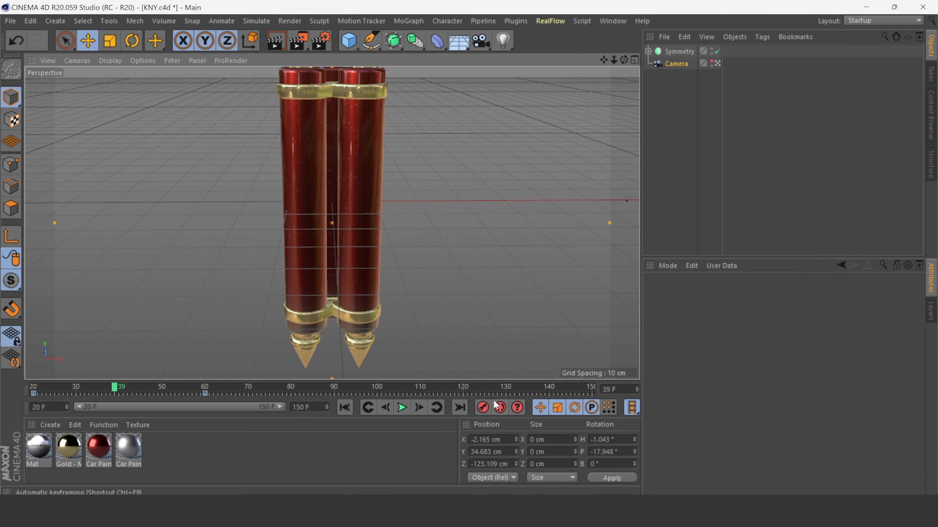
pyautogui.click(345, 407)
pyautogui.click(402, 407)
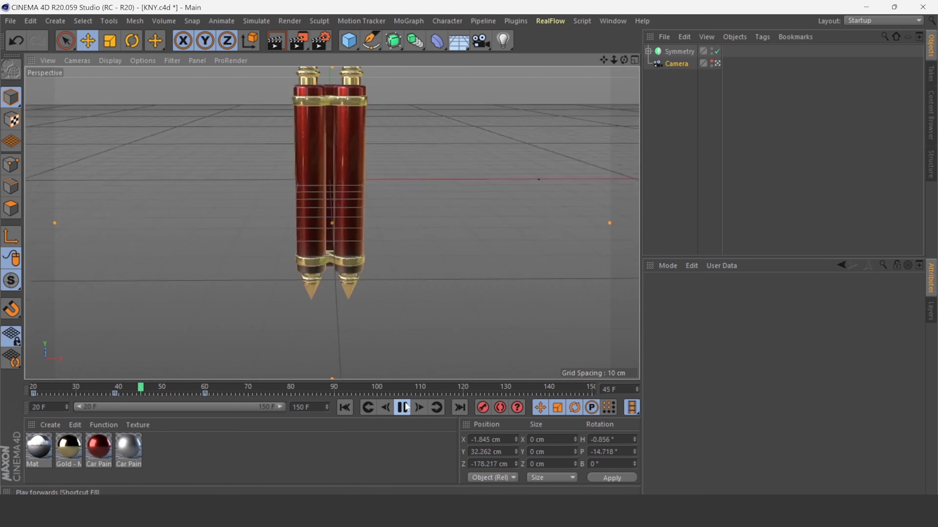
pyautogui.click(408, 407)
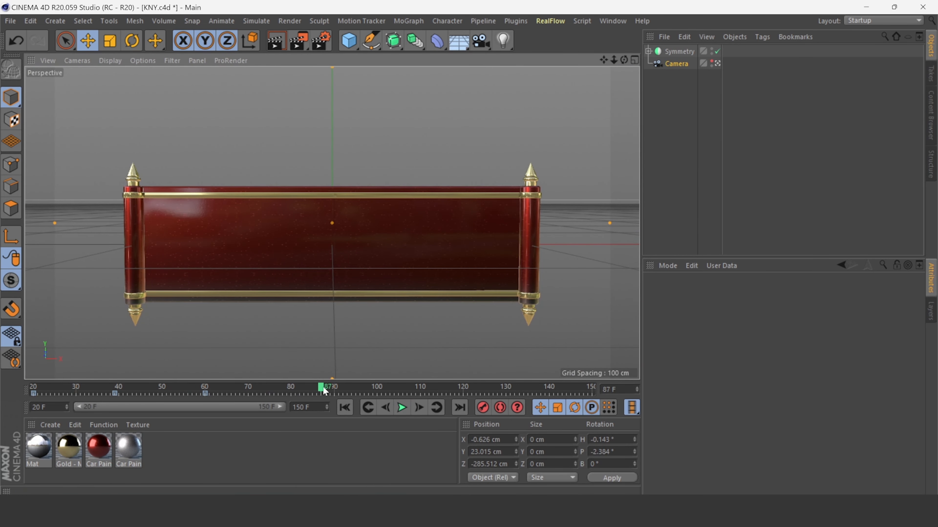
# At frame 39, pull the camera back to frame both rollers and replay the animation from the start.
pyautogui.moveTo(324, 391); pyautogui.dragTo(116, 392)
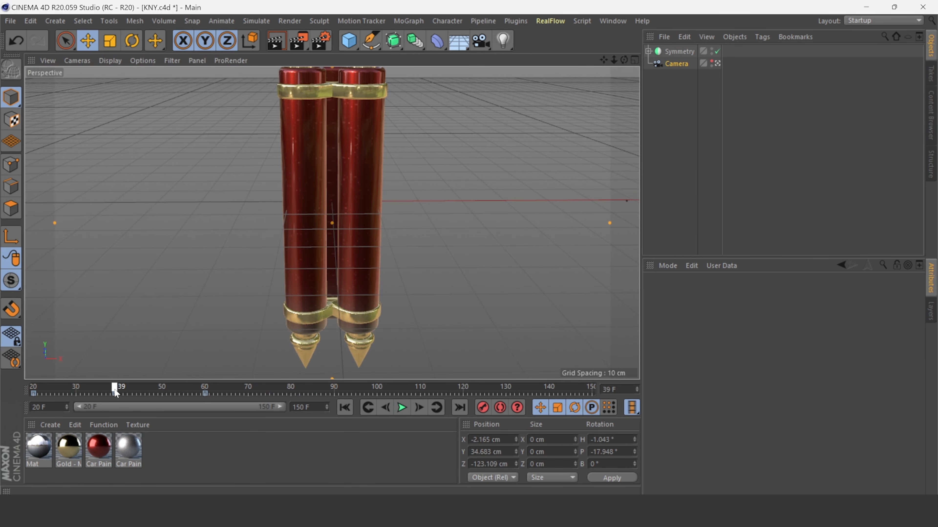
pyautogui.moveTo(613, 60); pyautogui.dragTo(413, 361)
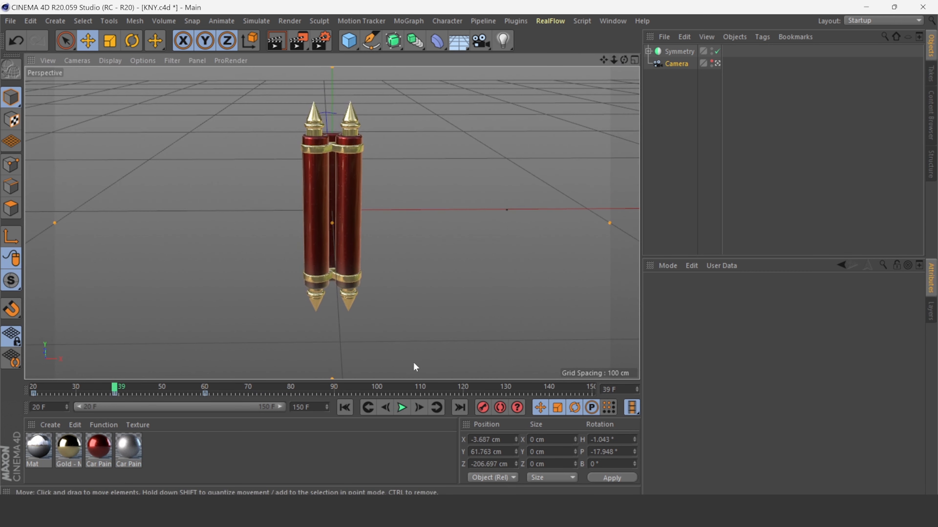
pyautogui.click(344, 410)
pyautogui.click(403, 408)
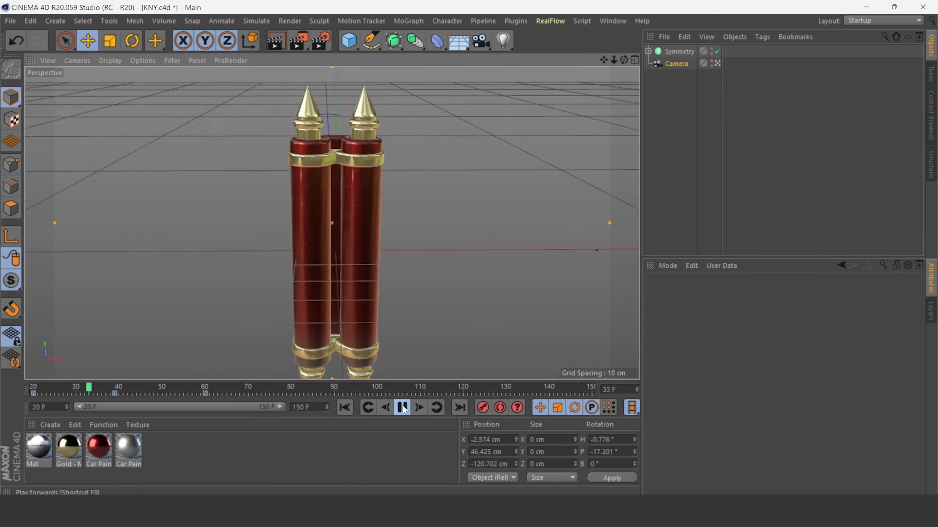
pyautogui.click(403, 408)
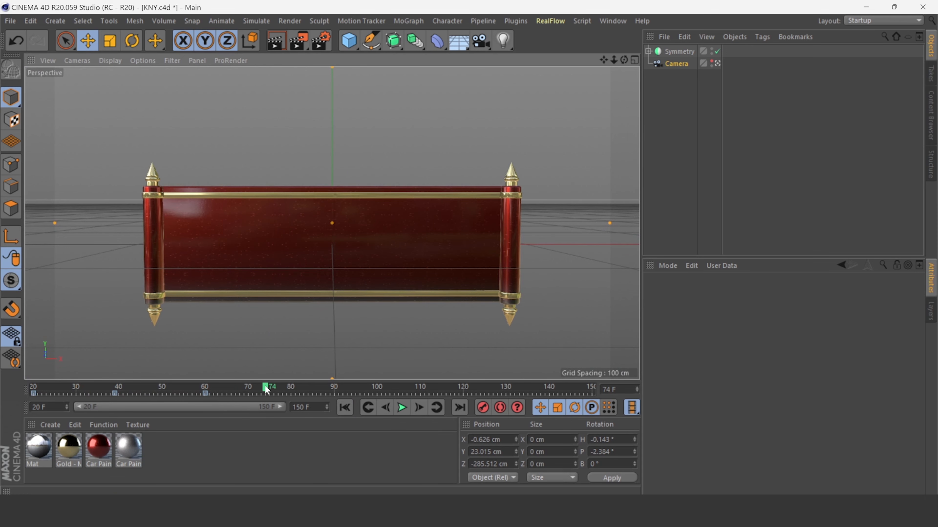
# At frame 60, adjust the camera view on the opening banner and replay the animation from the start.
pyautogui.moveTo(267, 390); pyautogui.dragTo(204, 396)
pyautogui.moveTo(614, 60); pyautogui.dragTo(642, 59)
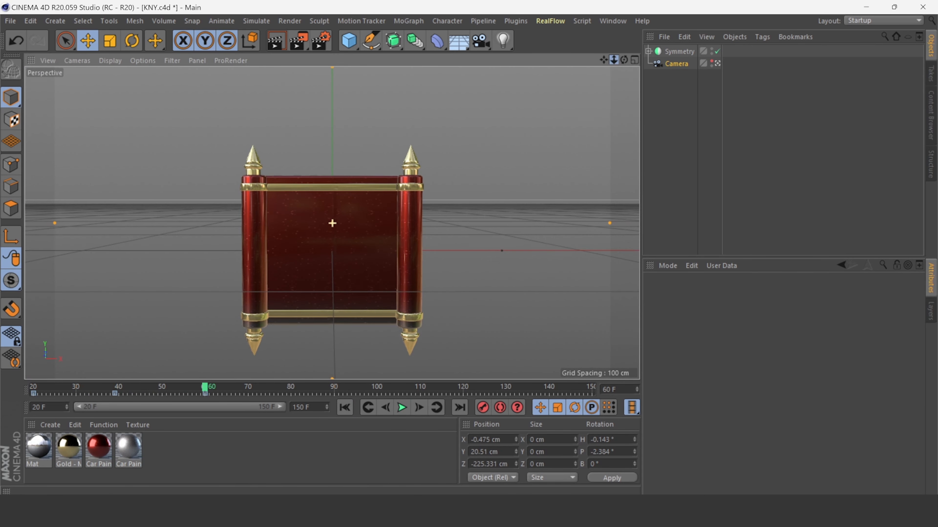
pyautogui.click(345, 407)
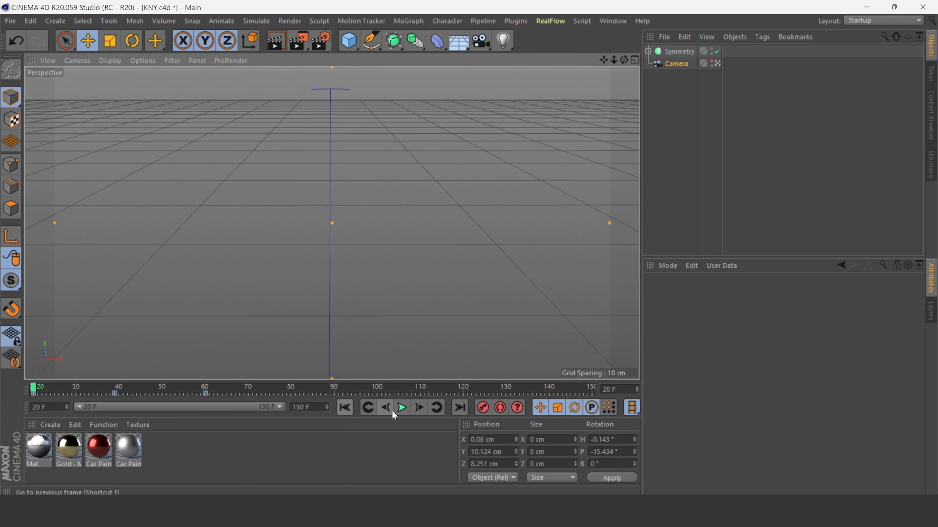
pyautogui.click(401, 407)
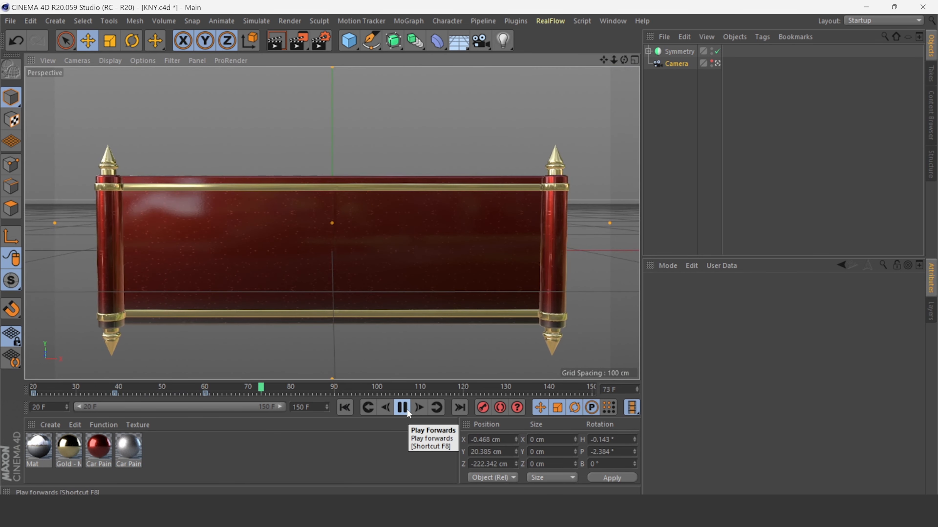
pyautogui.click(403, 407)
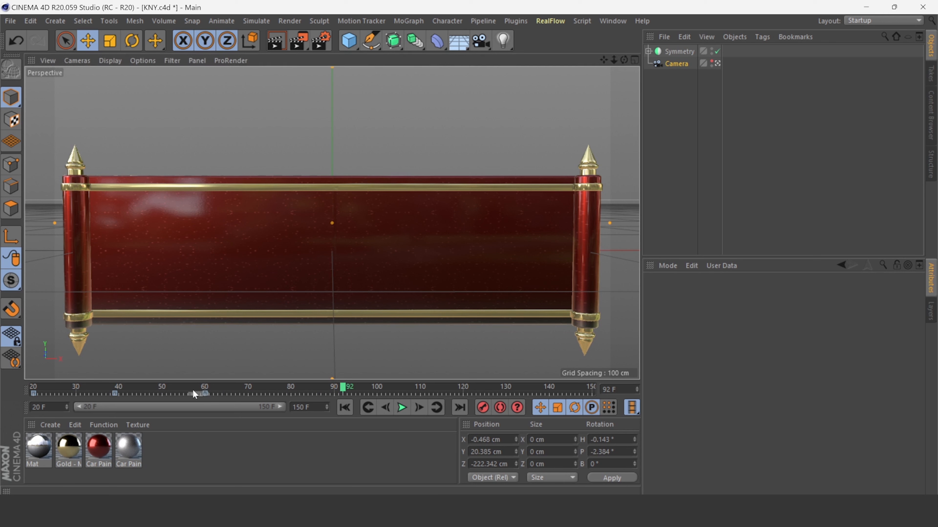
# Go to frame 51, pull the camera back from the banner and record a camera keyframe.
pyautogui.click(205, 394)
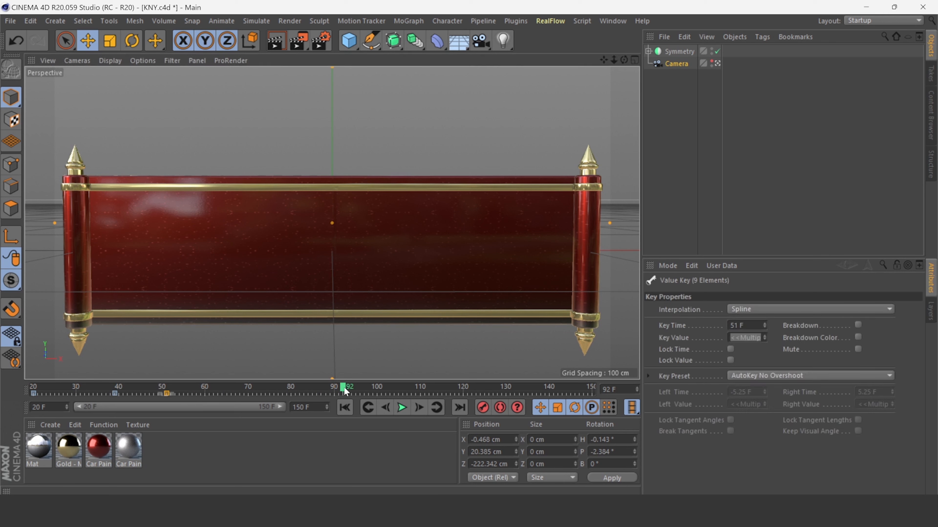
pyautogui.moveTo(345, 392); pyautogui.dragTo(166, 398)
pyautogui.moveTo(614, 60); pyautogui.dragTo(583, 61)
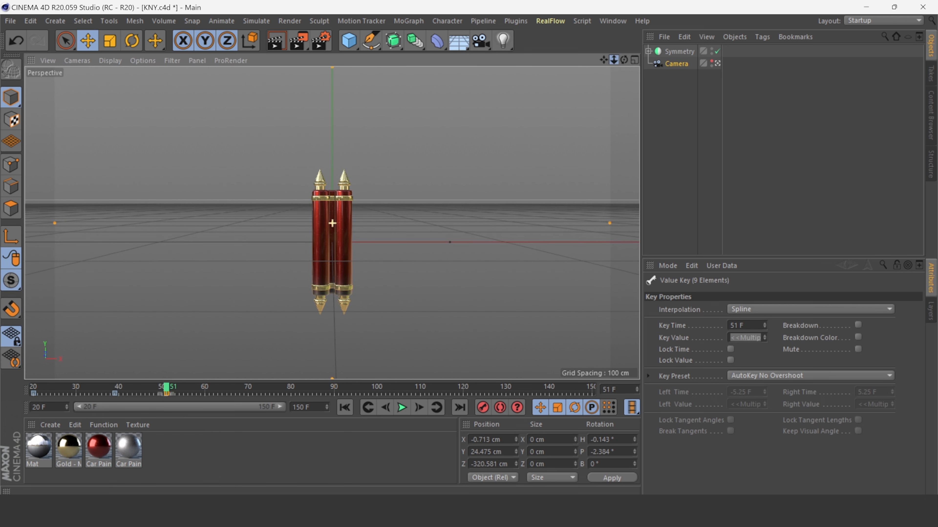
pyautogui.click(482, 407)
# At frame 60, reposition the camera closer to the banner and replay the animation from the start.
pyautogui.moveTo(167, 385); pyautogui.dragTo(206, 391)
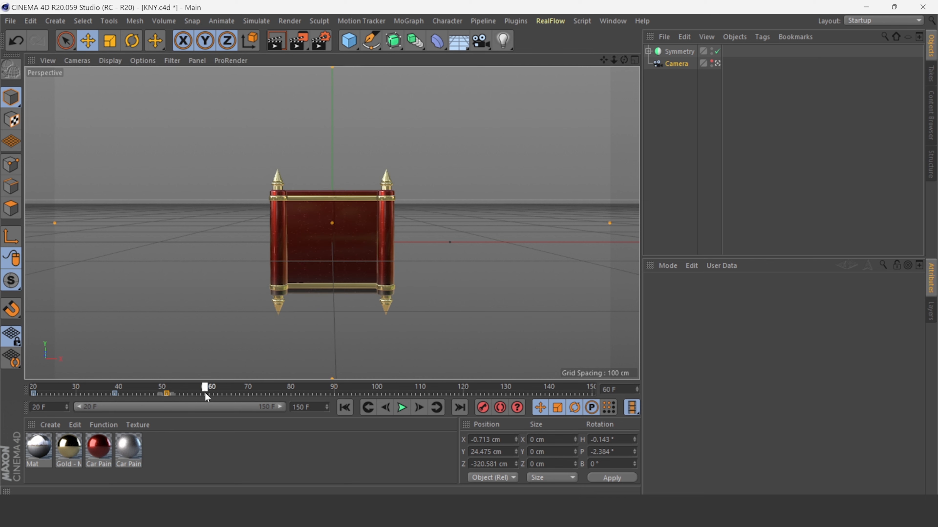
pyautogui.moveTo(613, 60); pyautogui.dragTo(648, 60)
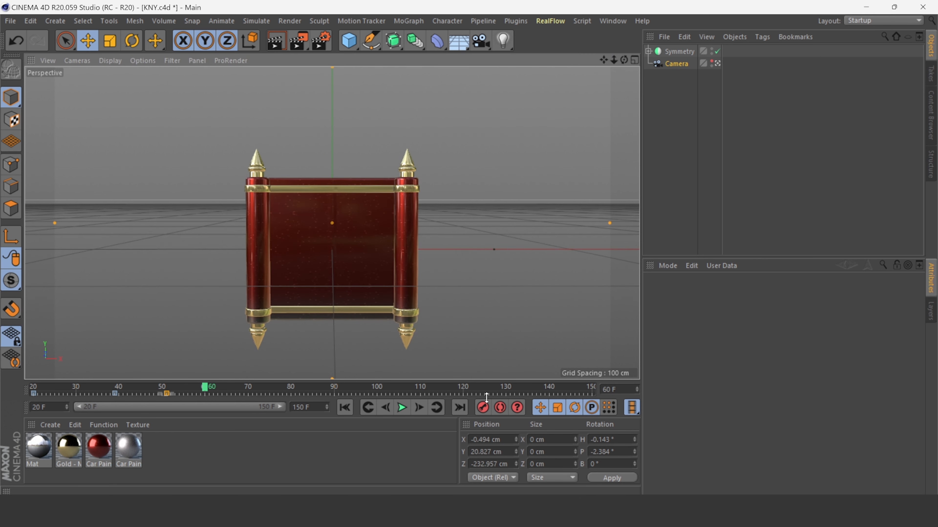
pyautogui.click(345, 408)
pyautogui.click(399, 409)
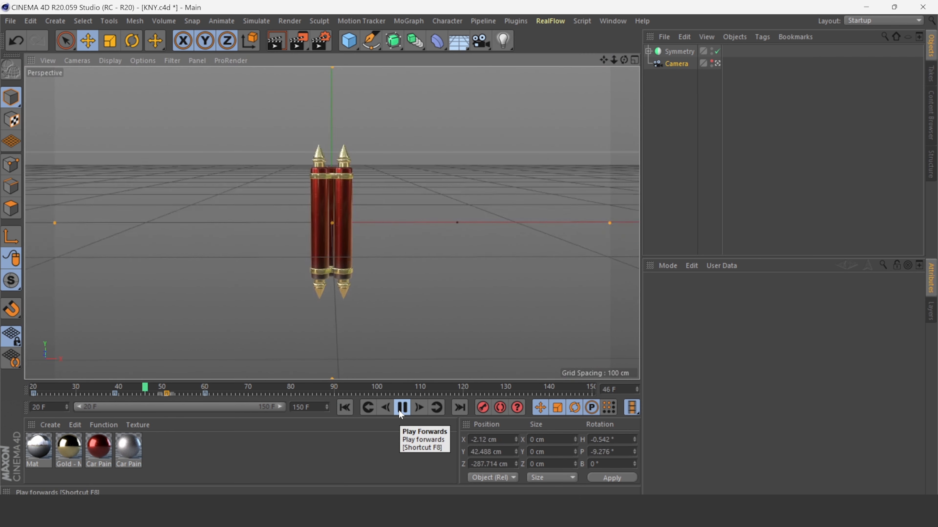
pyautogui.click(400, 408)
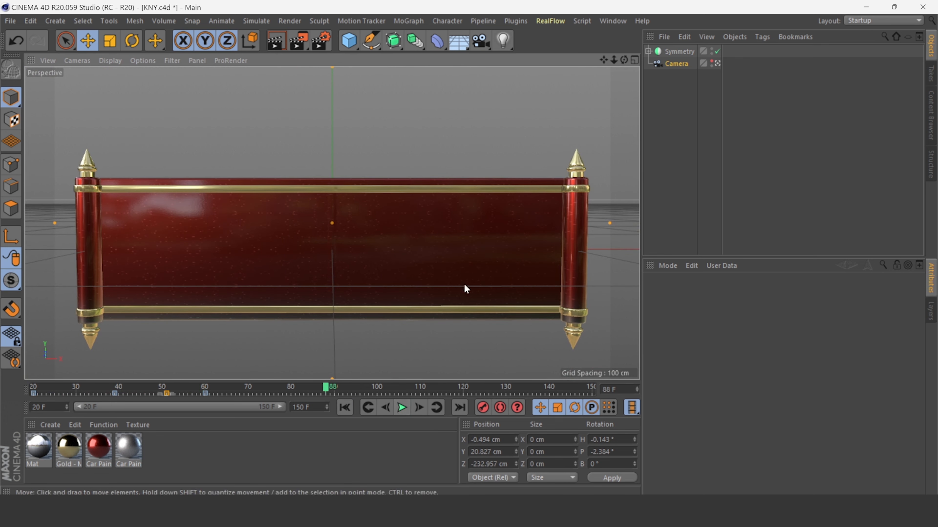
# Expand the Symmetry hierarchy, select the null named 1 and go to frame 70.
pyautogui.click(453, 338)
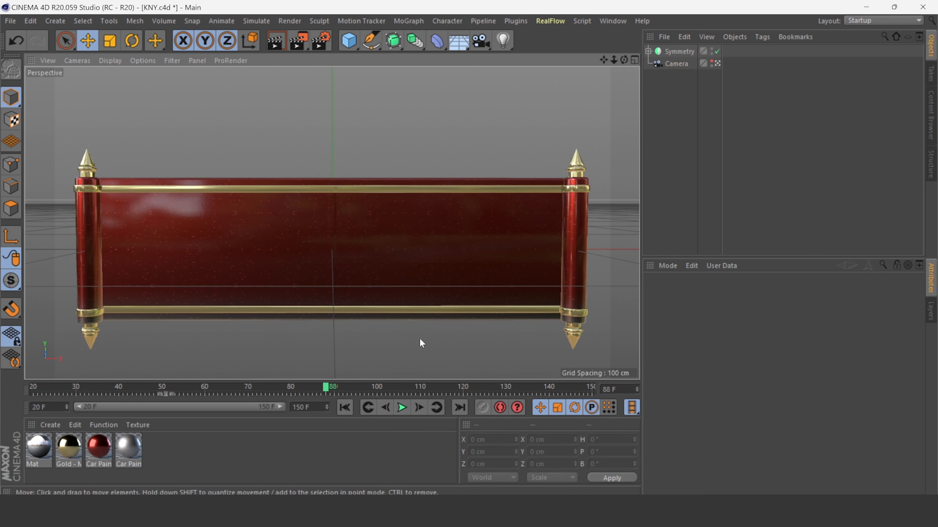
pyautogui.click(648, 51)
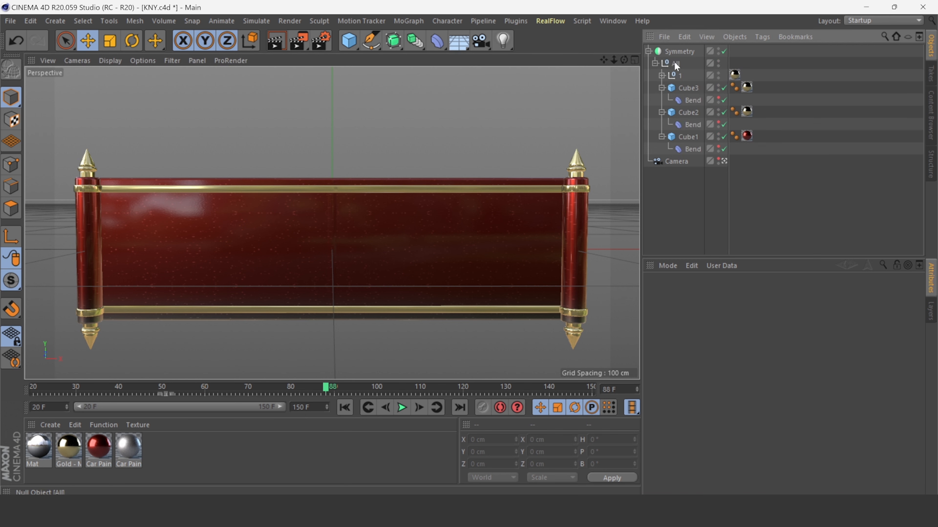
pyautogui.click(675, 63)
pyautogui.click(679, 75)
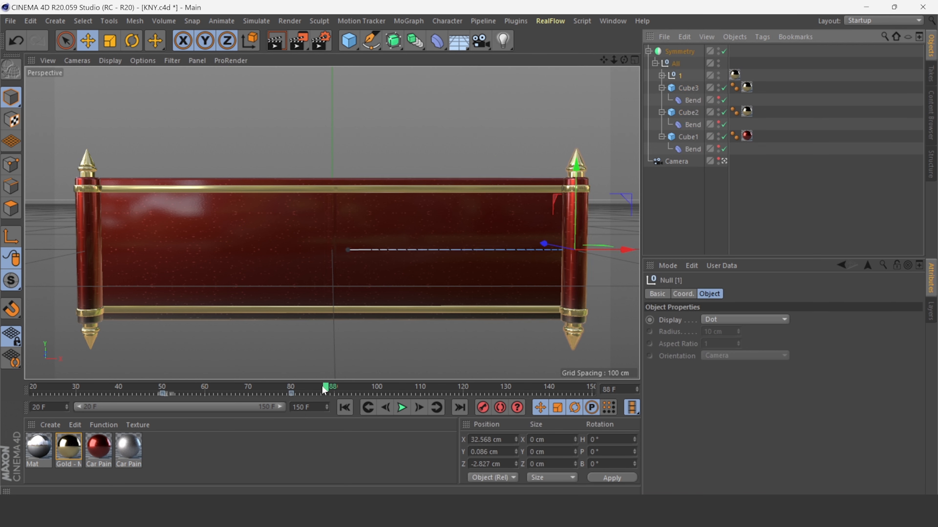
pyautogui.moveTo(323, 390); pyautogui.dragTo(251, 406)
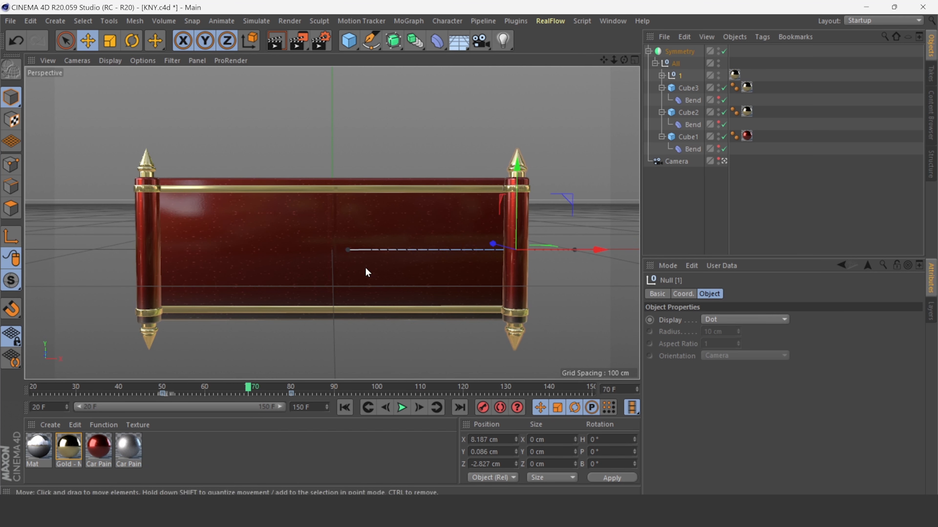
# Create a MoText object and open its Object settings to check the font style options.
pyautogui.click(408, 21)
pyautogui.click(419, 217)
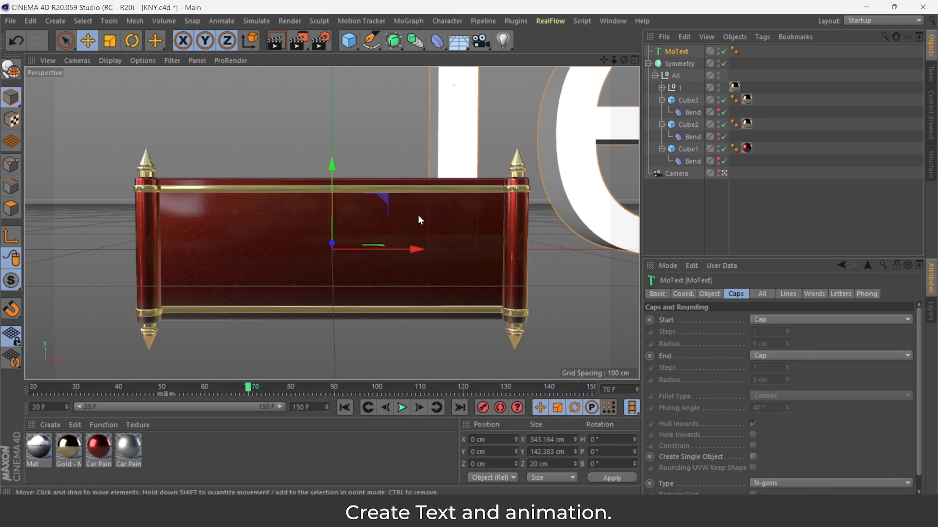
pyautogui.click(709, 294)
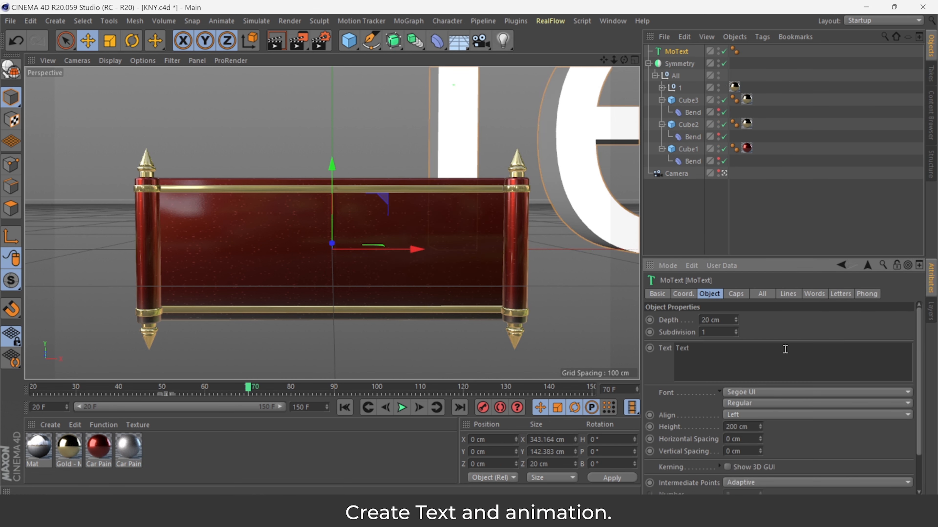
pyautogui.click(749, 403)
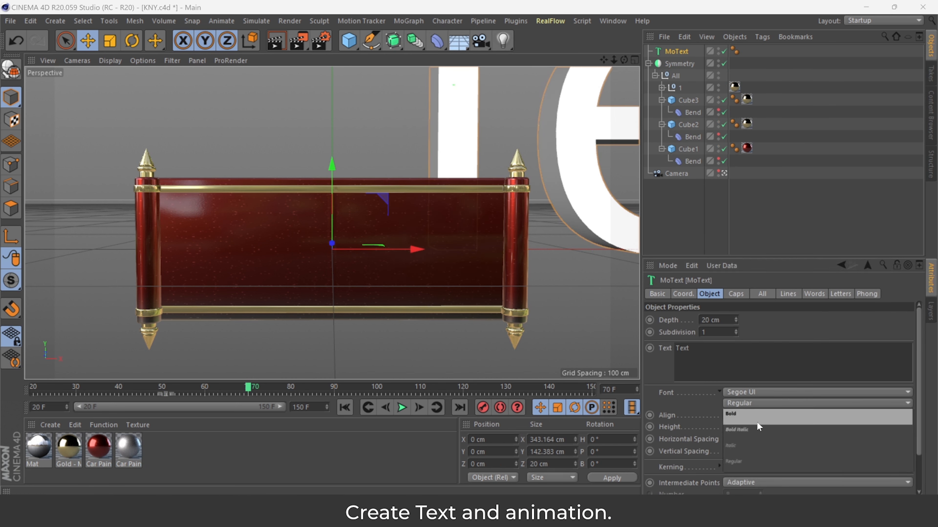
pyautogui.click(749, 403)
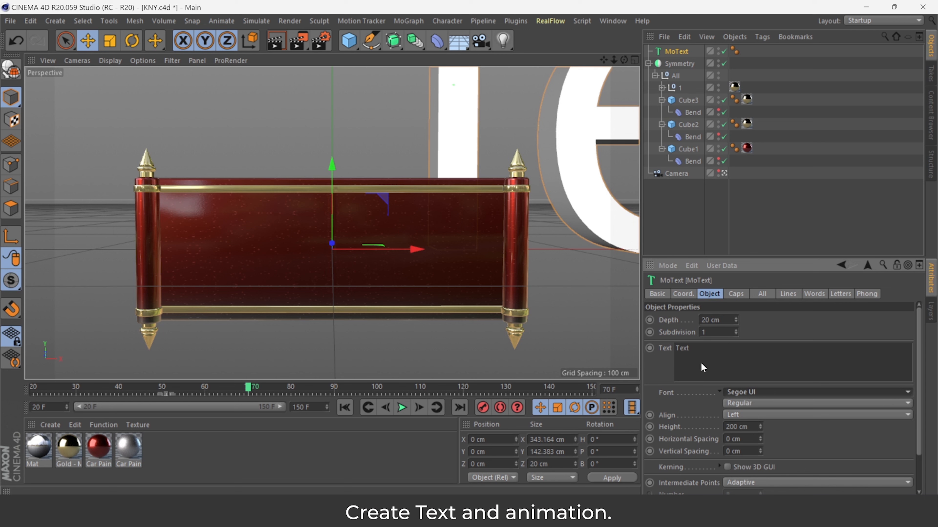
# Set the MoText alignment to Middle and its height to 35 cm.
pyautogui.click(743, 413)
pyautogui.click(746, 436)
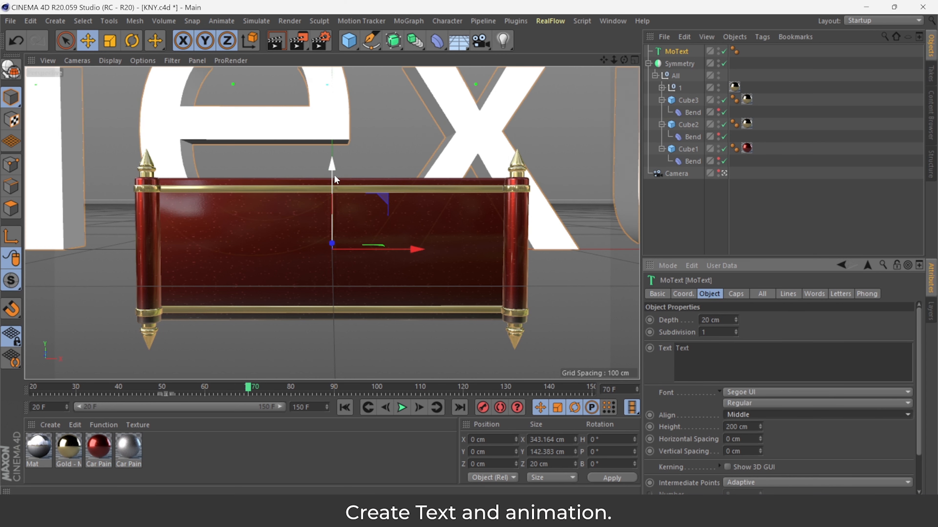
pyautogui.moveTo(331, 163); pyautogui.dragTo(331, 275)
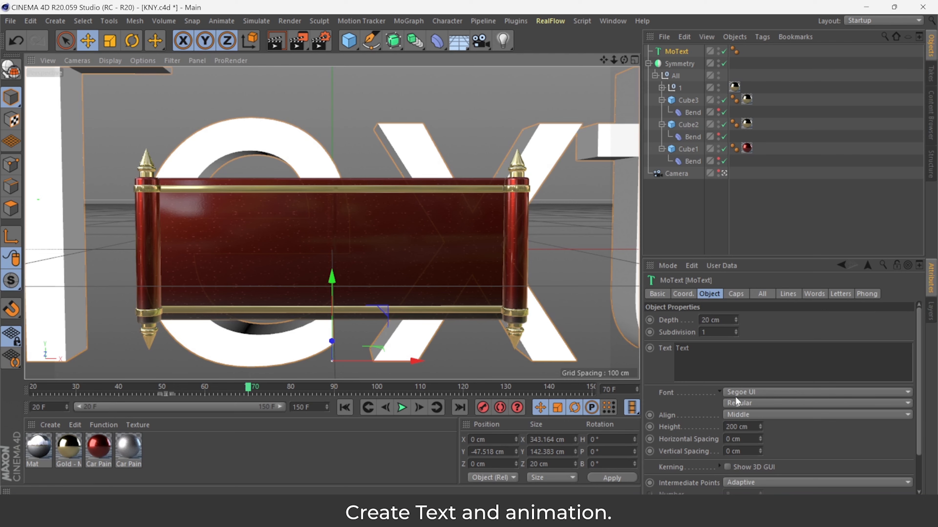
pyautogui.moveTo(760, 428); pyautogui.dragTo(761, 474)
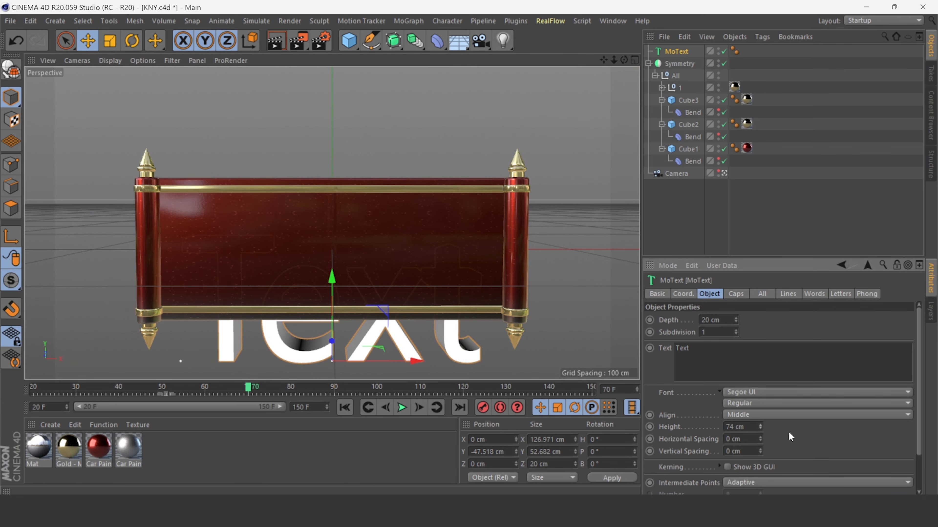
pyautogui.write('35')
pyautogui.press('Return')
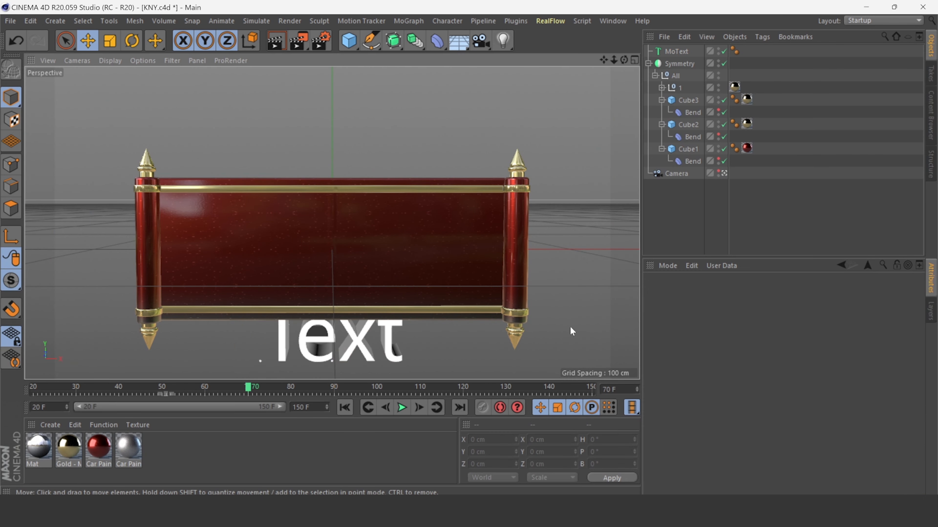
# Move the MoText up onto the banner, set its depth to 7 cm and shift it forward against the banner face.
pyautogui.moveTo(331, 274); pyautogui.dragTo(350, 195)
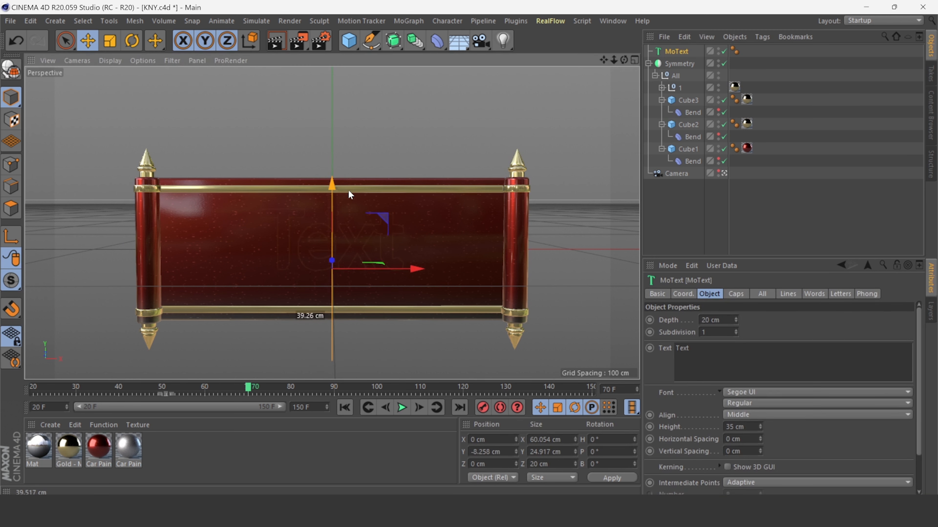
pyautogui.click(723, 173)
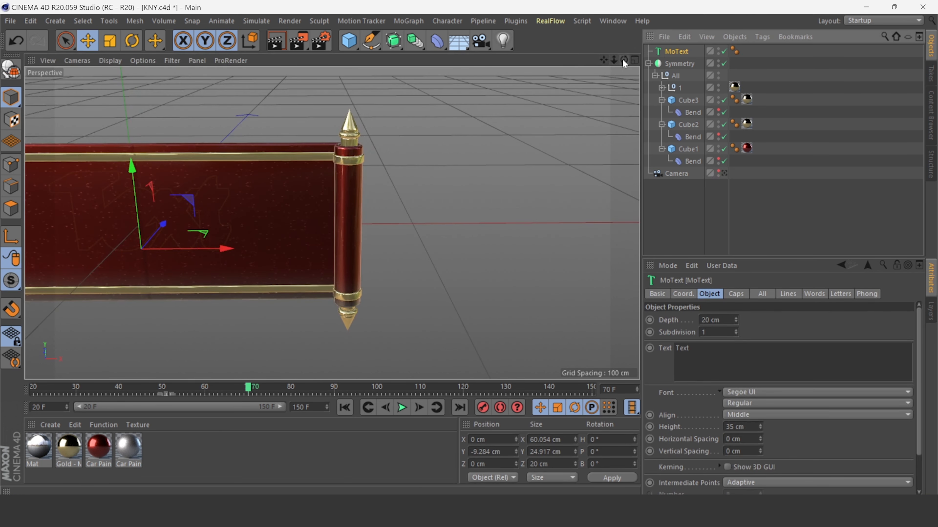
pyautogui.moveTo(624, 63); pyautogui.dragTo(535, 66)
pyautogui.moveTo(418, 165); pyautogui.dragTo(388, 162)
pyautogui.moveTo(735, 320); pyautogui.dragTo(736, 323)
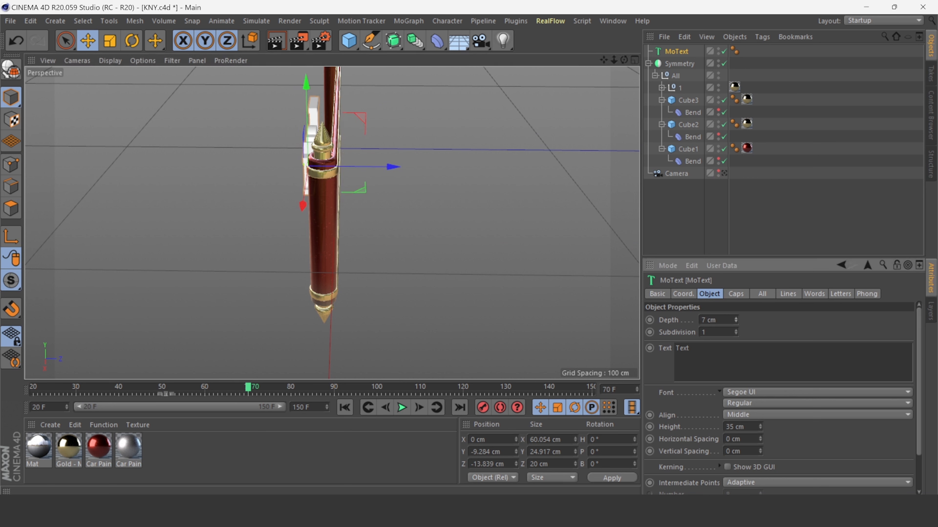
pyautogui.moveTo(394, 171); pyautogui.dragTo(407, 179)
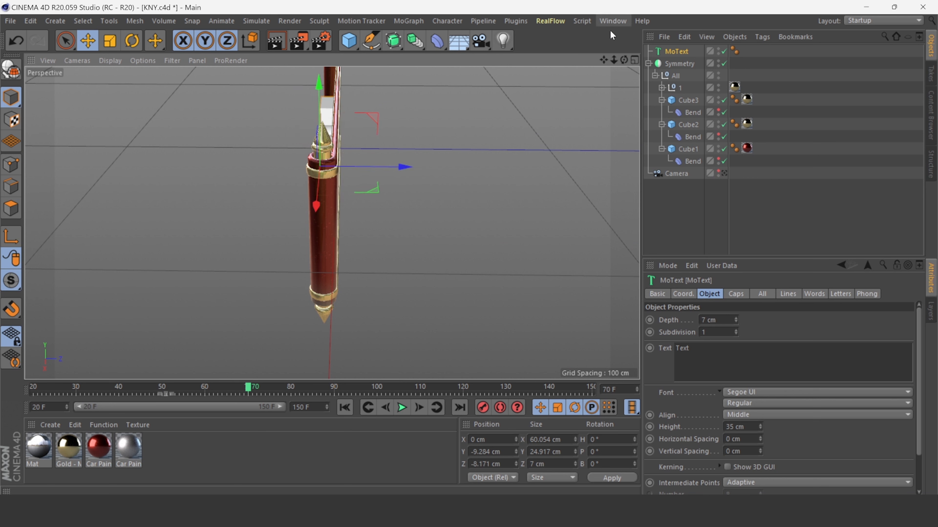
# Return to the camera view and nudge the MoText slightly down on the banner.
pyautogui.moveTo(624, 60); pyautogui.dragTo(639, 75)
pyautogui.click(723, 174)
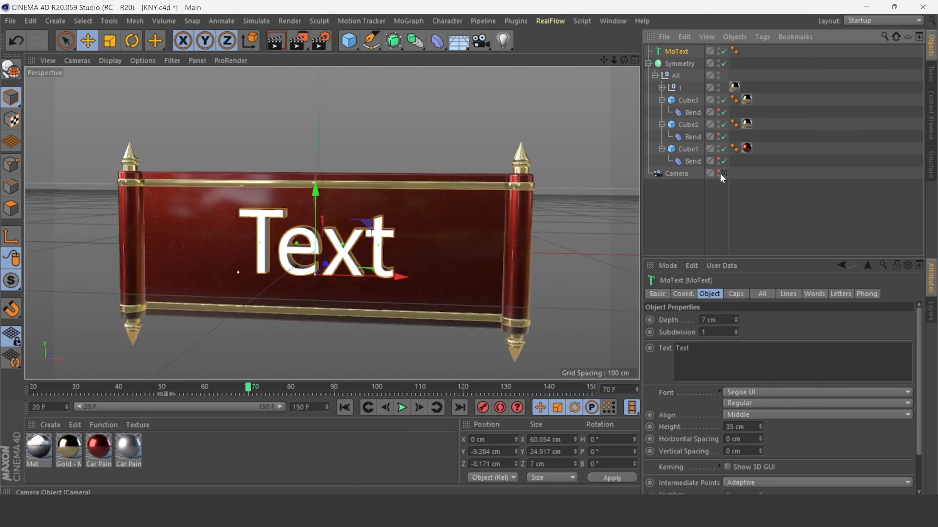
pyautogui.moveTo(331, 188); pyautogui.dragTo(331, 192)
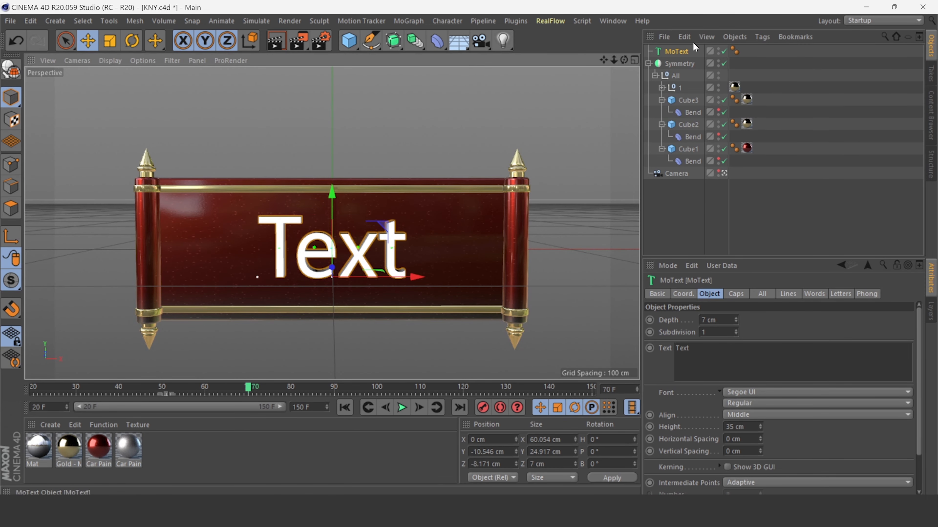
# Replace the MoText text with Welcome.
pyautogui.moveTo(698, 350); pyautogui.dragTo(408, 415)
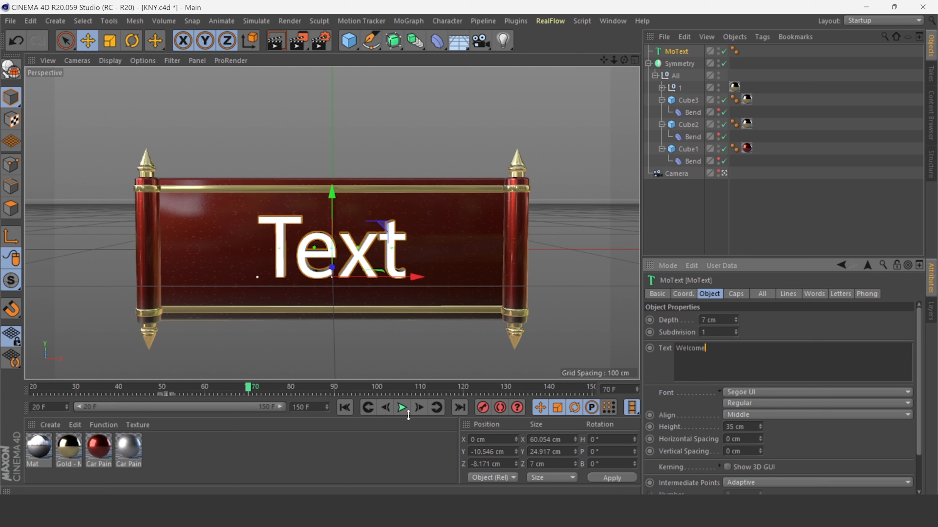
pyautogui.click(336, 347)
pyautogui.click(676, 51)
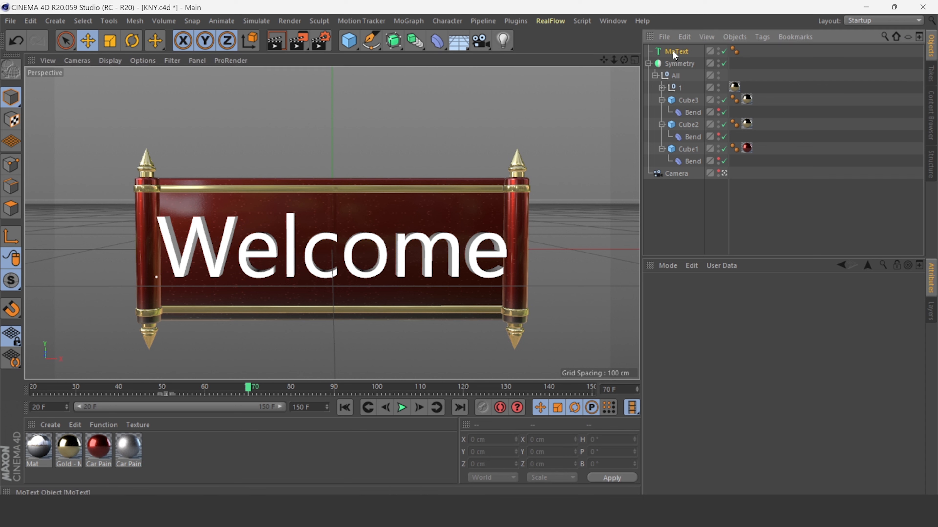
# Set the MoText font style to Bold Italic and its height to 25 cm, then recentre it on the banner.
pyautogui.moveTo(762, 428); pyautogui.dragTo(757, 426)
pyautogui.click(749, 402)
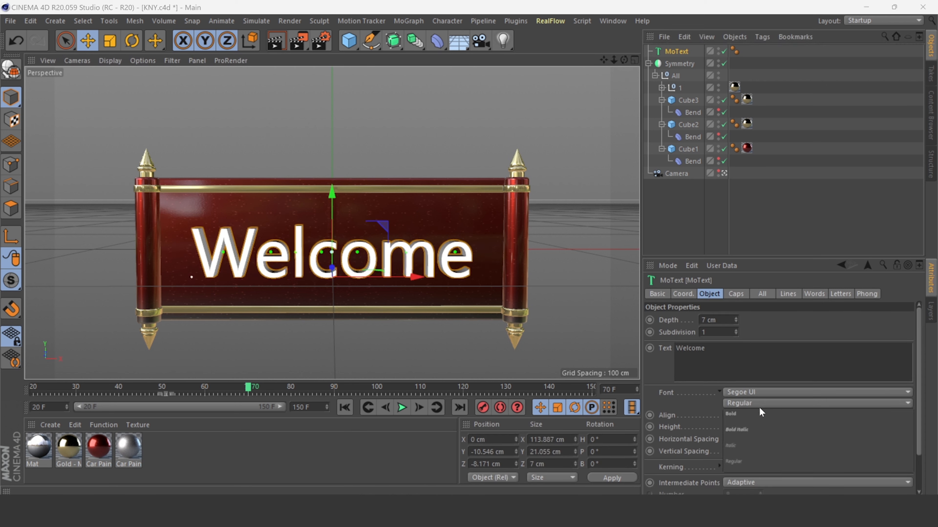
pyautogui.click(771, 430)
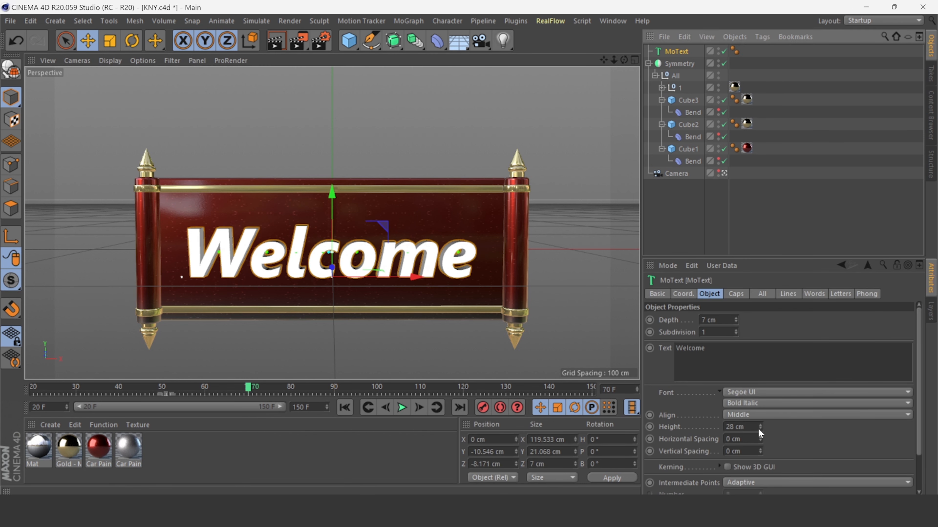
pyautogui.moveTo(760, 434); pyautogui.dragTo(761, 433)
pyautogui.moveTo(332, 198); pyautogui.dragTo(333, 193)
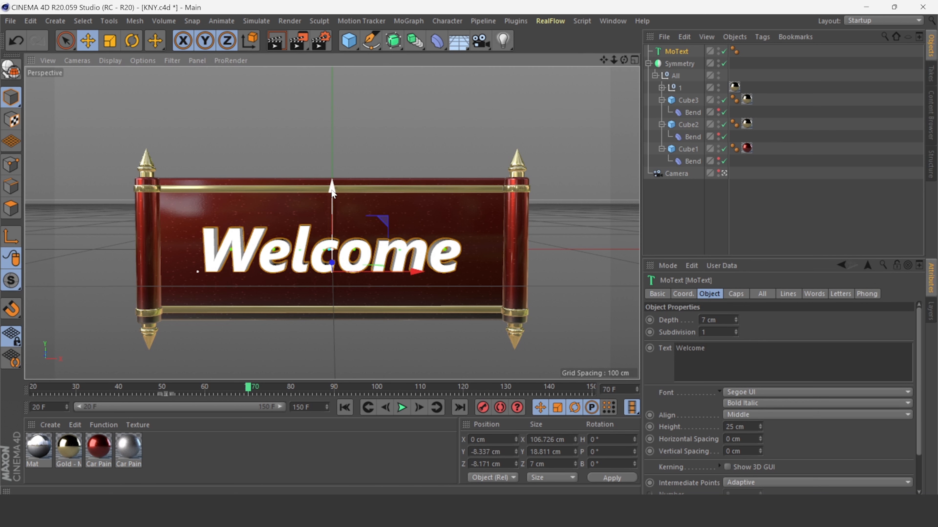
# Set both the start and end caps of the MoText to Fillet Cap.
pyautogui.click(740, 294)
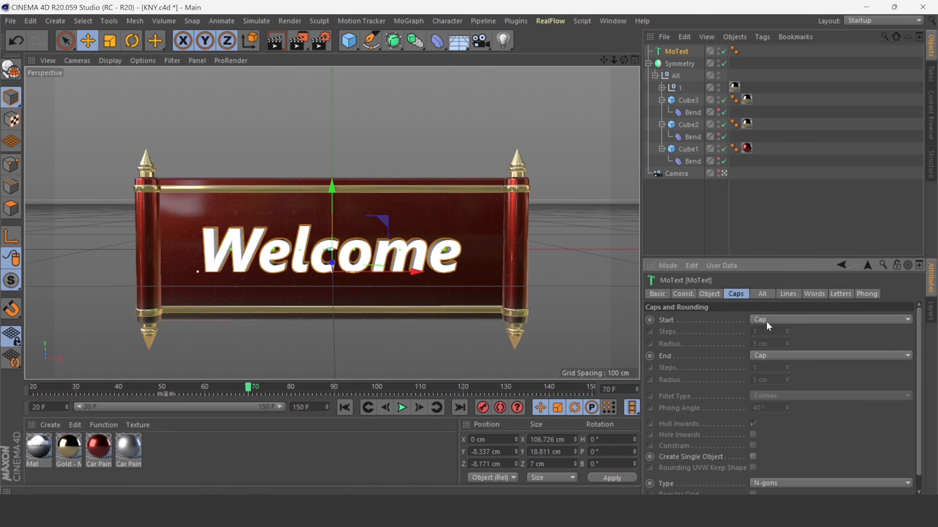
pyautogui.click(766, 320)
pyautogui.click(774, 368)
pyautogui.click(774, 356)
pyautogui.click(777, 404)
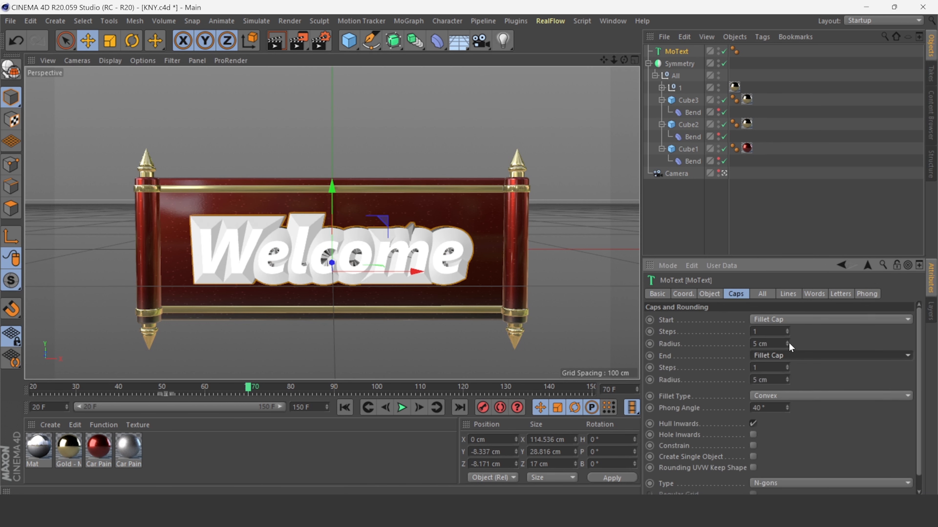
# Set the fillet caps to 4 steps and both cap radii to 1 cm.
pyautogui.moveTo(788, 343); pyautogui.dragTo(785, 347)
pyautogui.moveTo(785, 382); pyautogui.dragTo(786, 379)
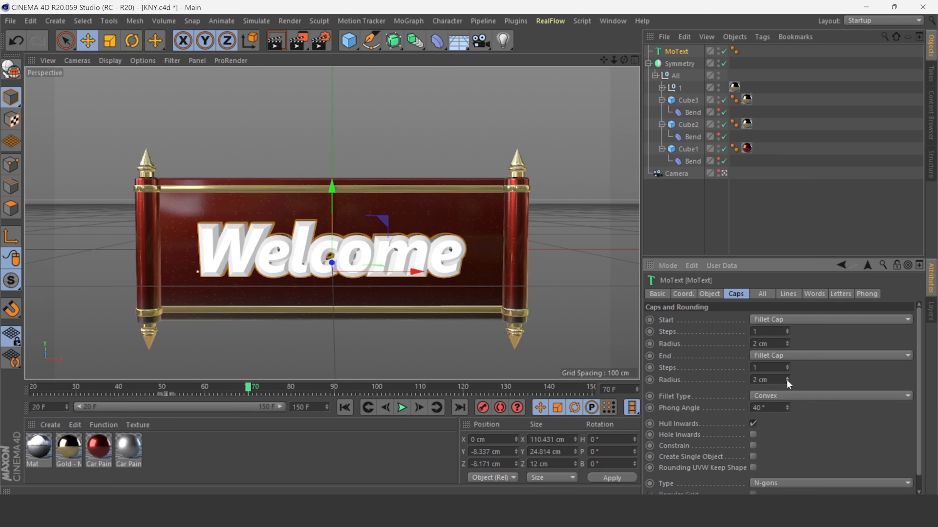
pyautogui.click(786, 330)
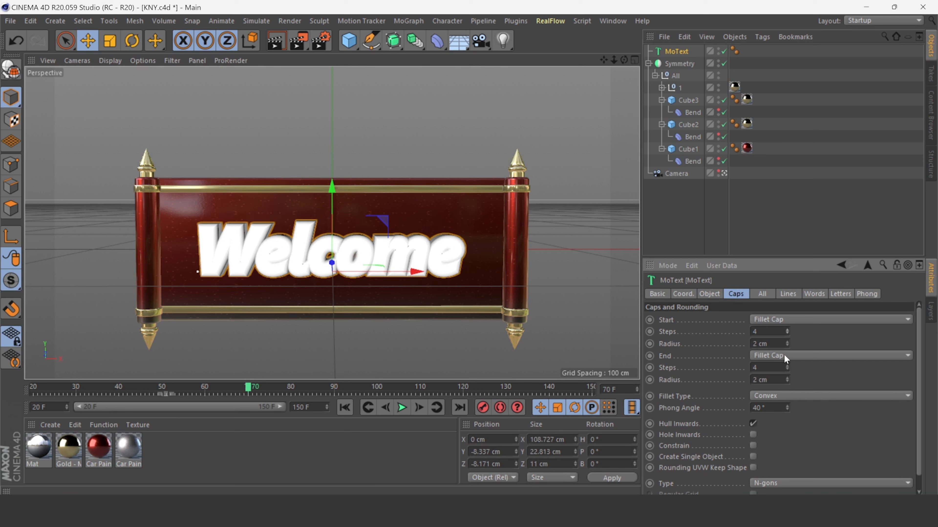
pyautogui.click(787, 345)
pyautogui.click(787, 382)
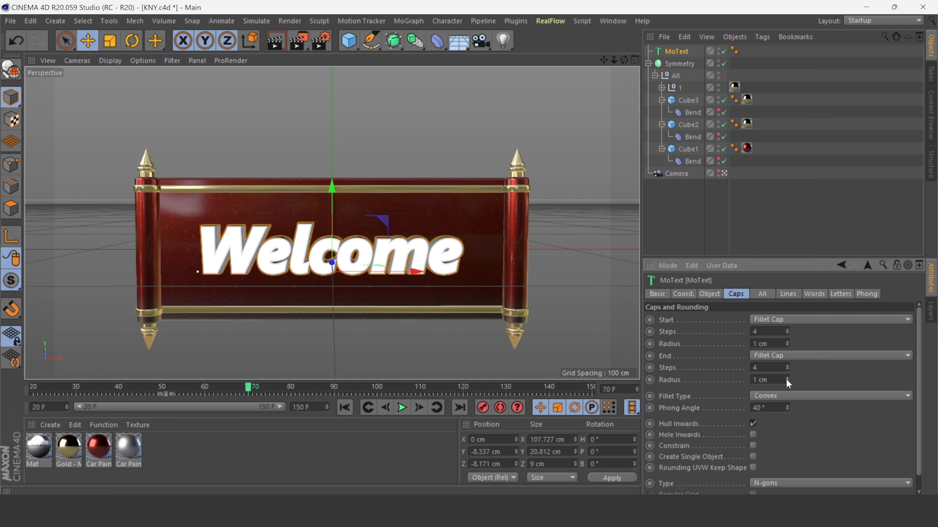
# Change the MoText font style to Italic.
pyautogui.click(709, 294)
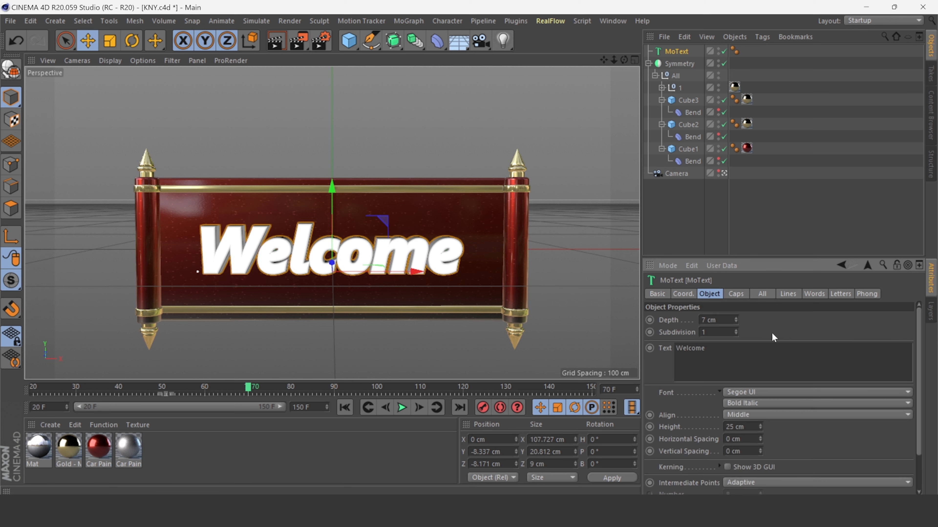
pyautogui.click(770, 405)
pyautogui.click(768, 458)
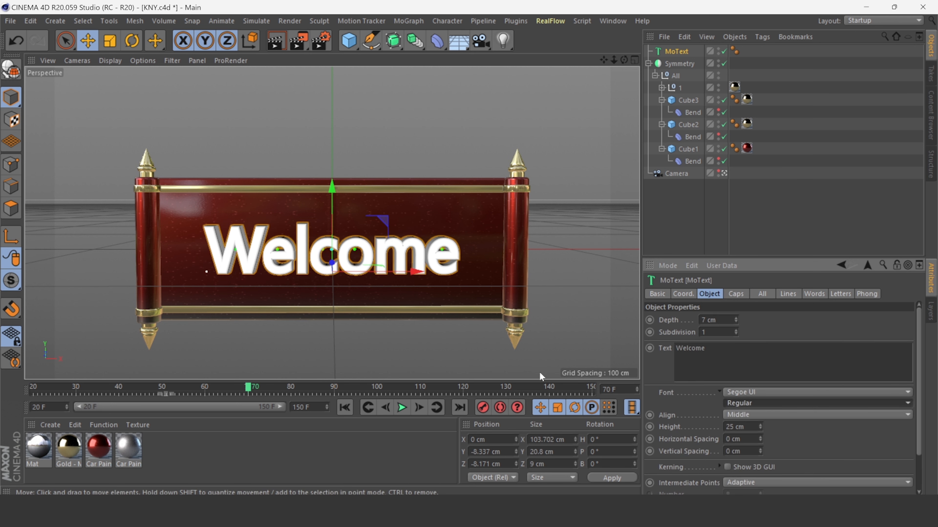
pyautogui.click(761, 403)
pyautogui.click(757, 444)
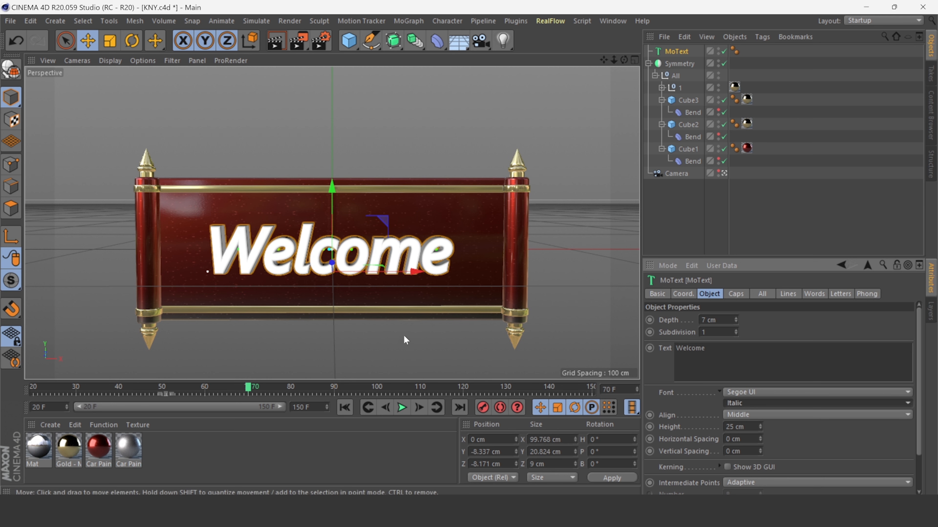
# Apply the silver Car Paint material to the MoText.
pyautogui.click(631, 200)
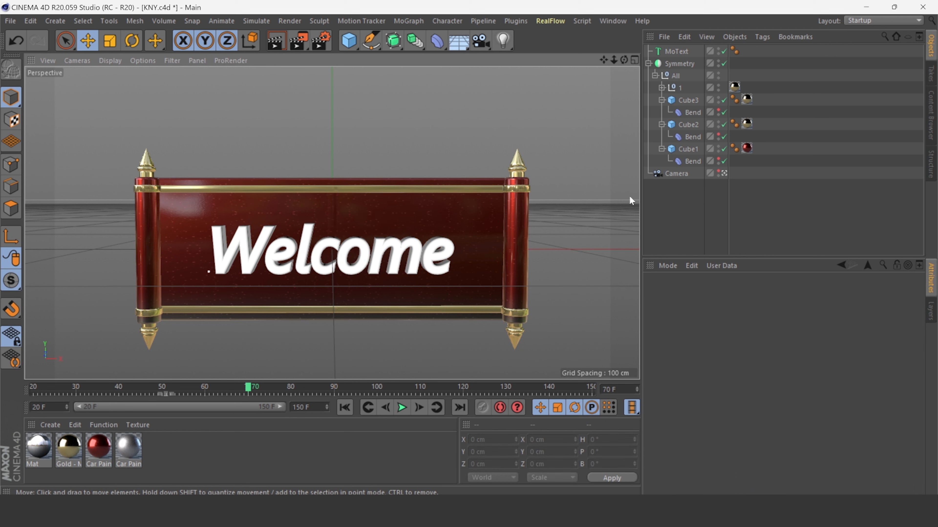
pyautogui.click(675, 54)
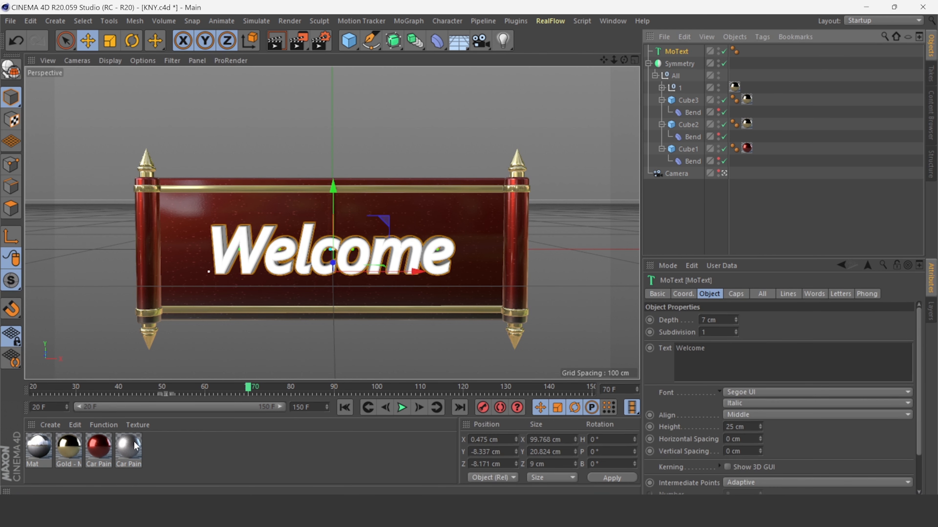
pyautogui.moveTo(136, 446); pyautogui.dragTo(676, 52)
pyautogui.click(451, 131)
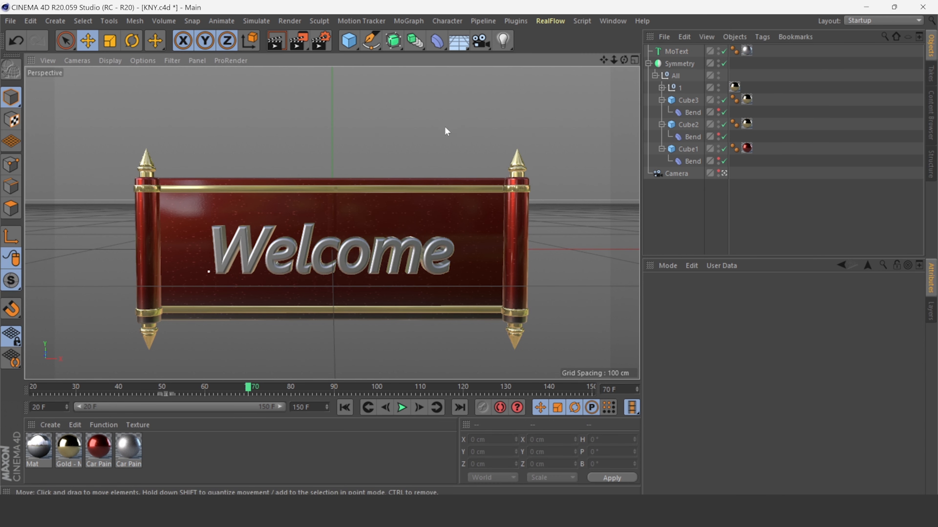
# Add a Plain effector to the MoText.
pyautogui.click(677, 51)
pyautogui.click(408, 21)
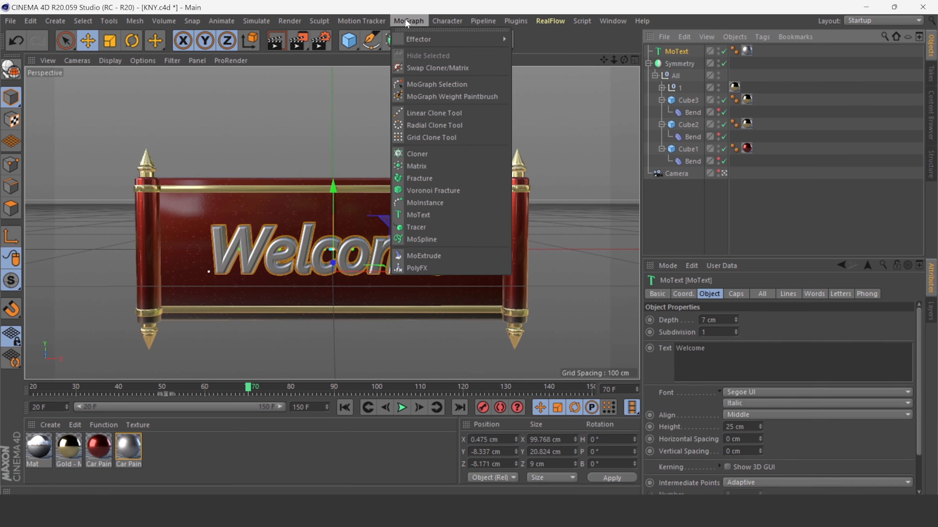
pyautogui.moveTo(433, 39)
pyautogui.click(530, 65)
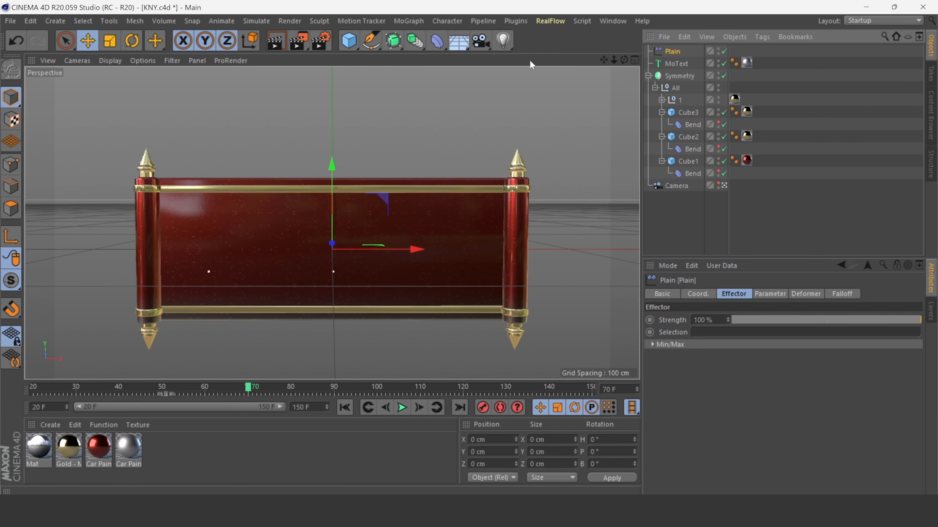
# Add a Linear Field to the Plain effector's falloff and move it to the middle of the text.
pyautogui.click(843, 295)
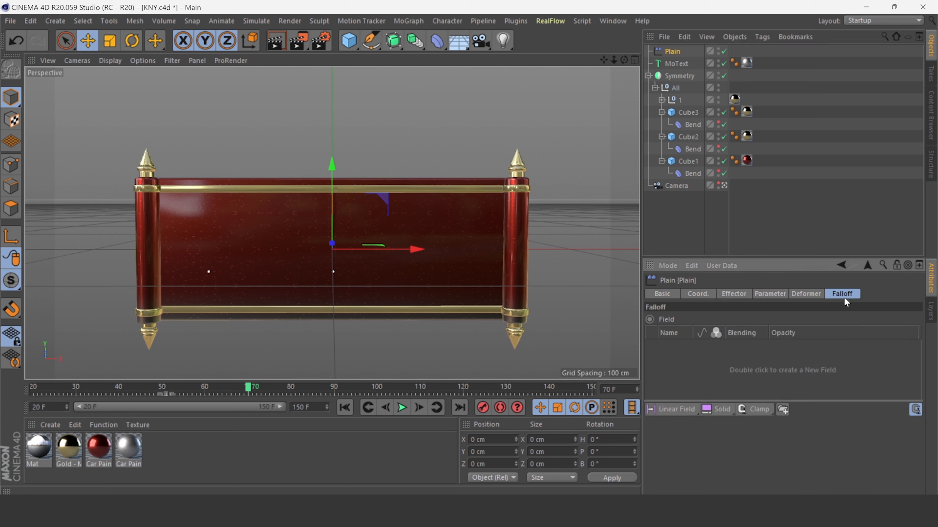
pyautogui.click(677, 409)
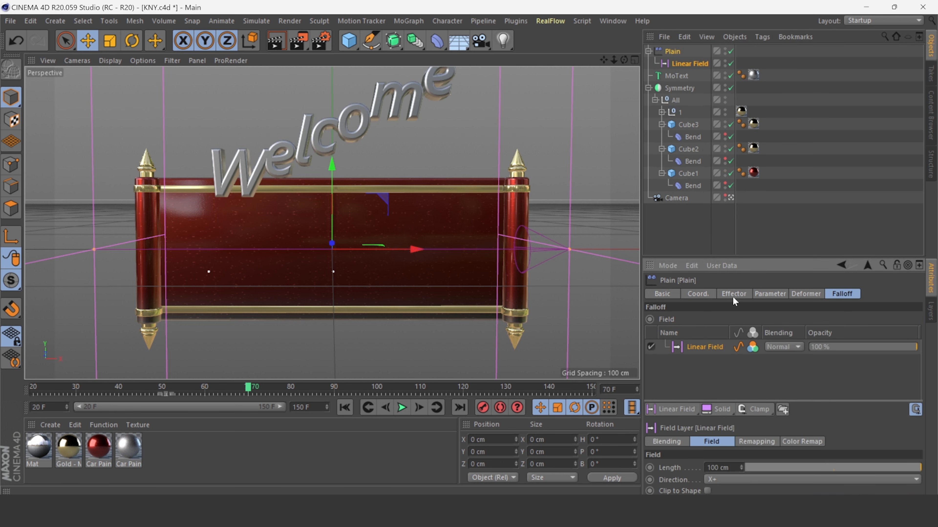
pyautogui.moveTo(561, 251); pyautogui.dragTo(379, 239)
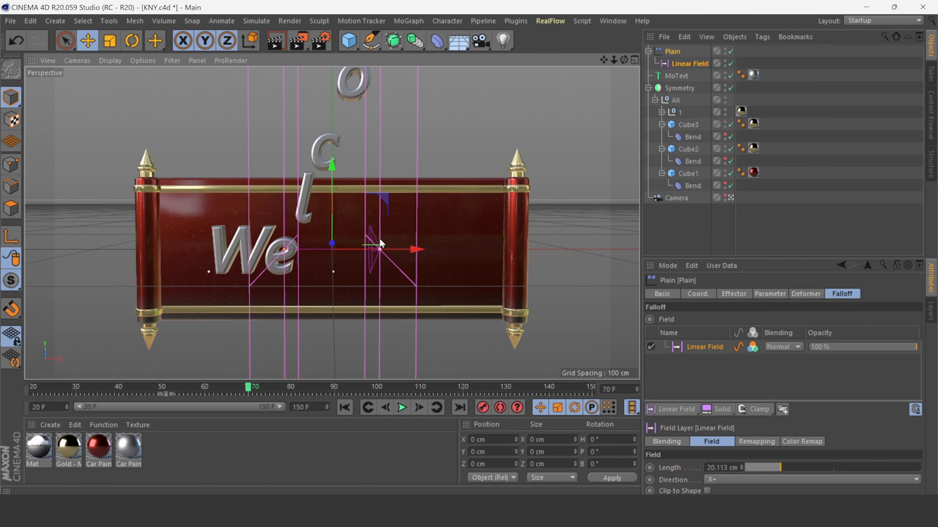
# Set the Plain effector's position parameters to P.Y 0 cm and P.Z 25 cm.
pyautogui.click(746, 295)
pyautogui.click(770, 295)
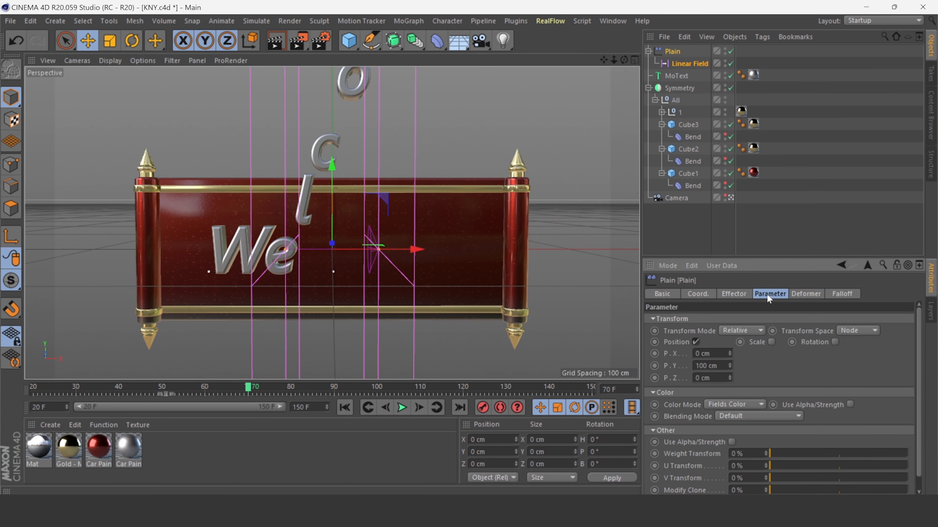
pyautogui.doubleClick(717, 365)
pyautogui.write('0')
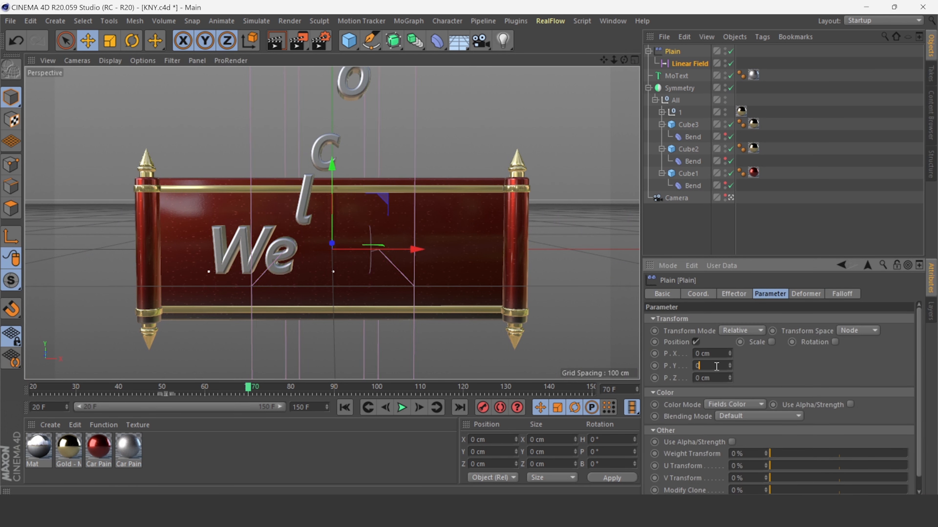
pyautogui.click(720, 355)
pyautogui.moveTo(729, 378); pyautogui.dragTo(729, 367)
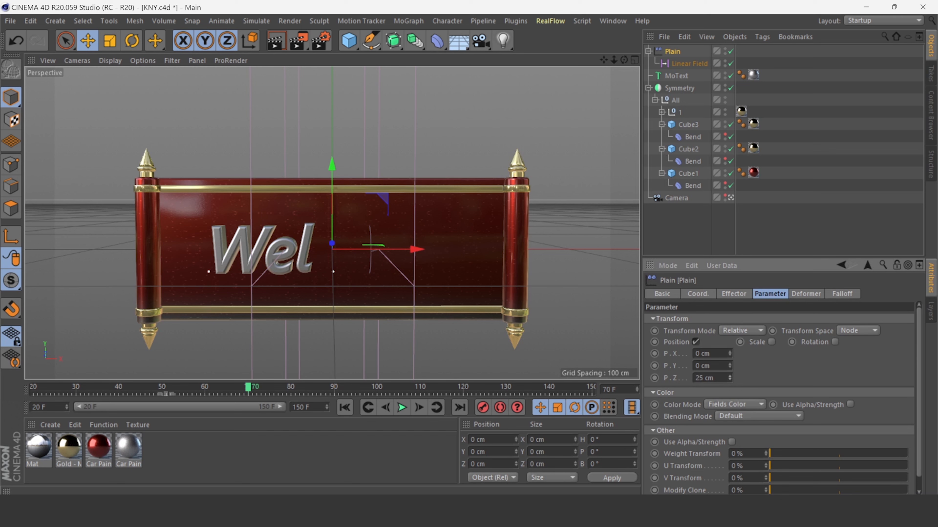
# Move the Linear Field to the left end of the banner and go to frame 70.
pyautogui.moveTo(397, 255); pyautogui.dragTo(222, 259)
pyautogui.click(251, 389)
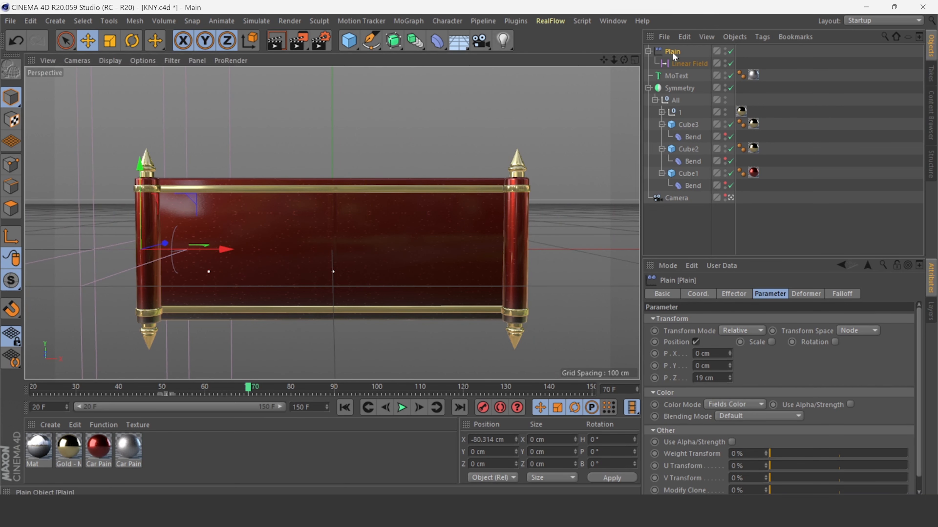
# Set a position key for the Linear Field, then move it past the banner's right end at frame 83.
pyautogui.click(483, 403)
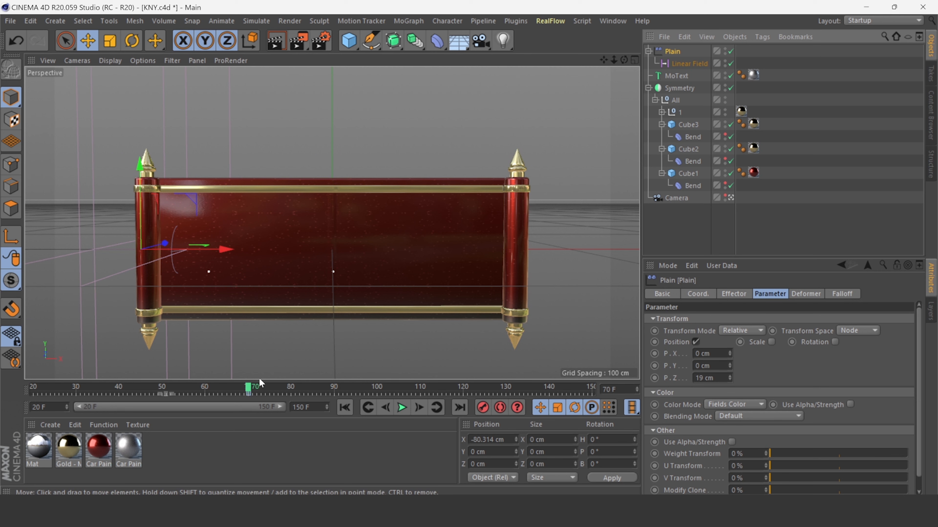
pyautogui.moveTo(256, 386); pyautogui.dragTo(401, 398)
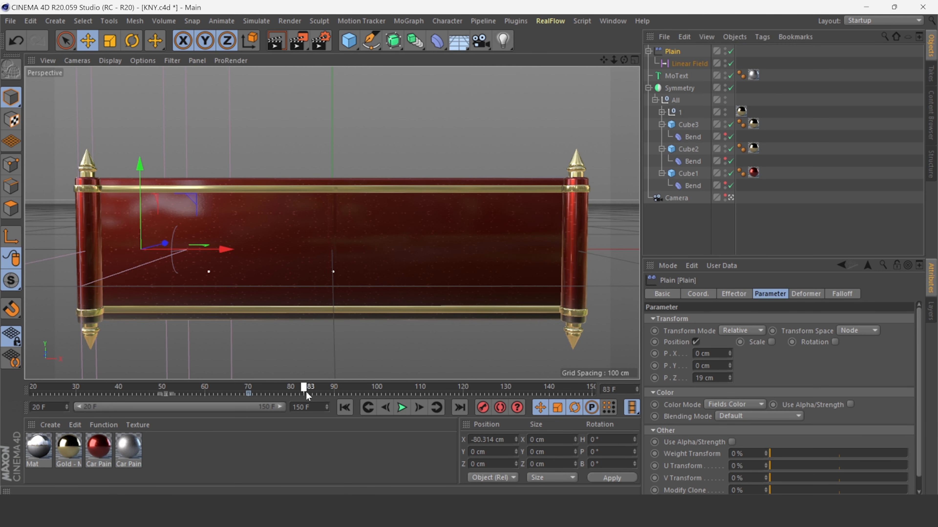
pyautogui.moveTo(230, 250); pyautogui.dragTo(621, 263)
pyautogui.click(351, 410)
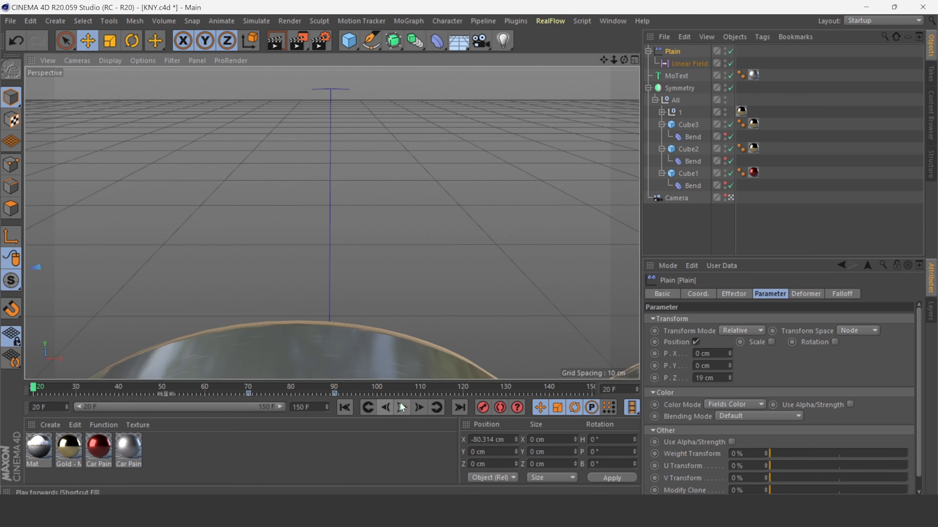
# Play the animation from the start to preview the text reveal.
pyautogui.click(403, 408)
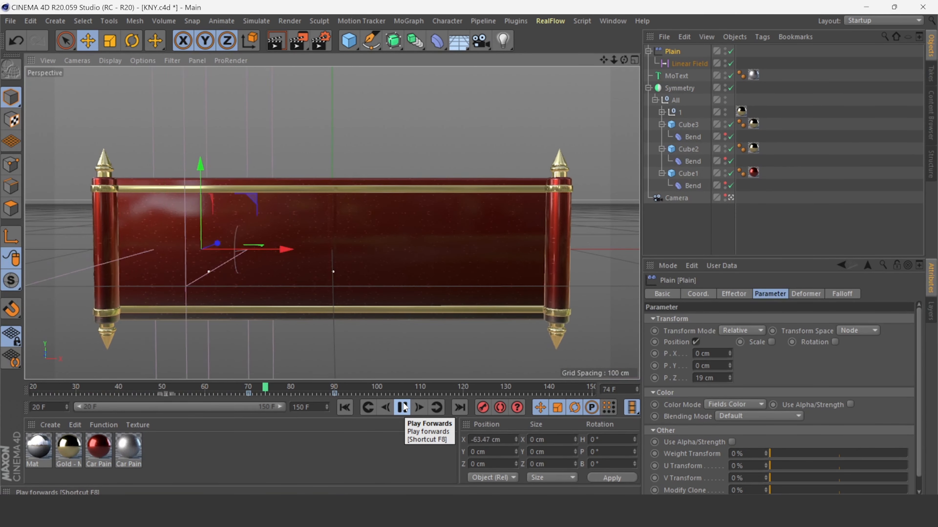
pyautogui.click(344, 410)
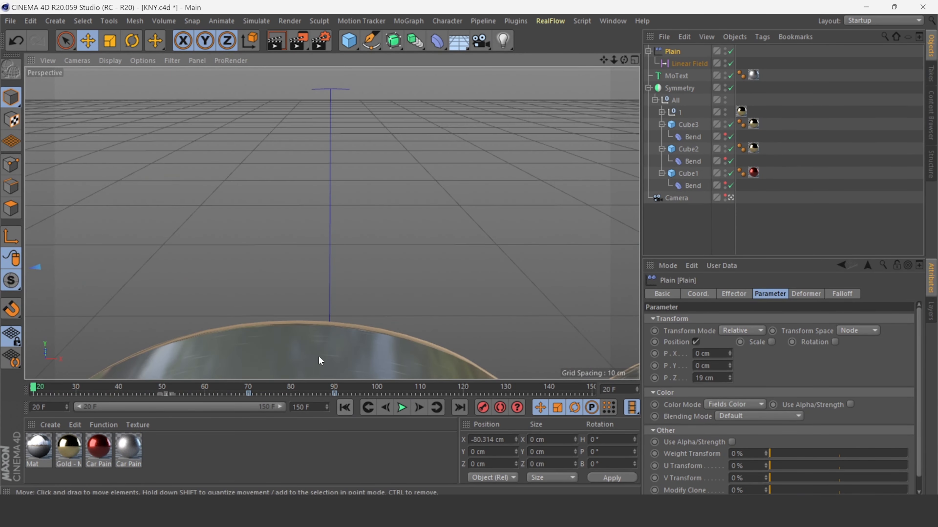
pyautogui.click(402, 407)
pyautogui.click(403, 408)
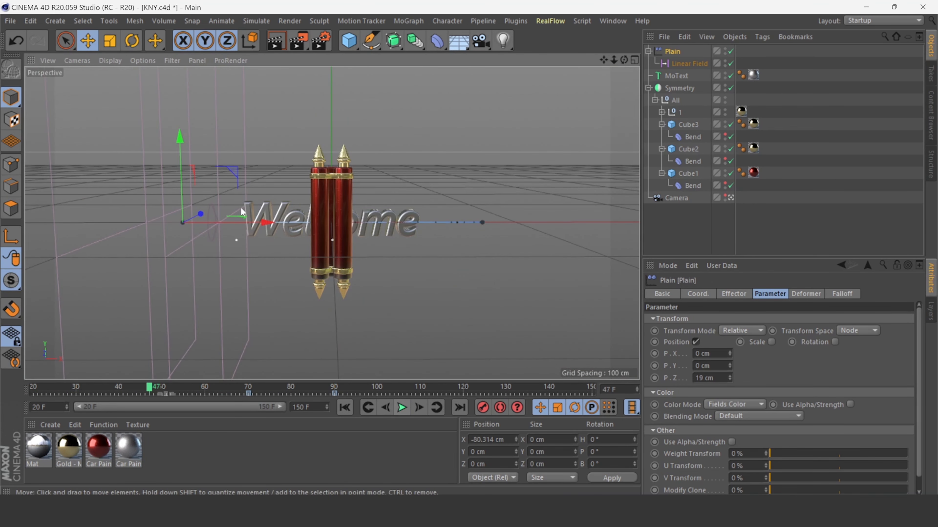
pyautogui.click(403, 407)
pyautogui.click(406, 413)
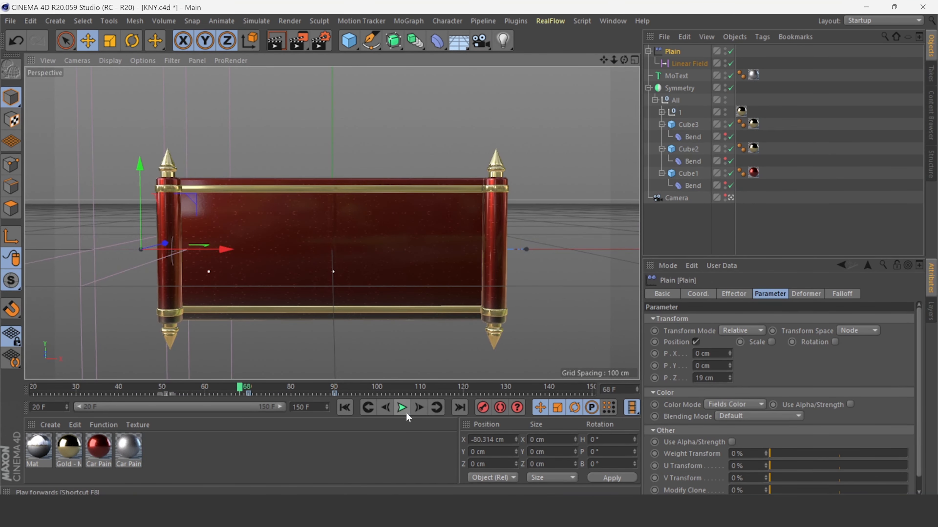
pyautogui.click(344, 410)
pyautogui.click(403, 408)
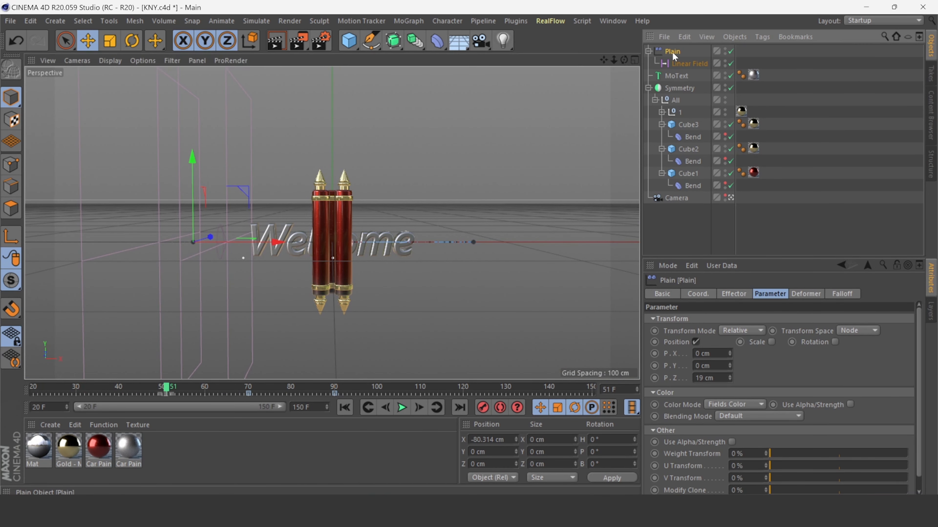
# Enable Scale and Uniform Scale on the Plain effector and set the scale to -1.
pyautogui.click(772, 342)
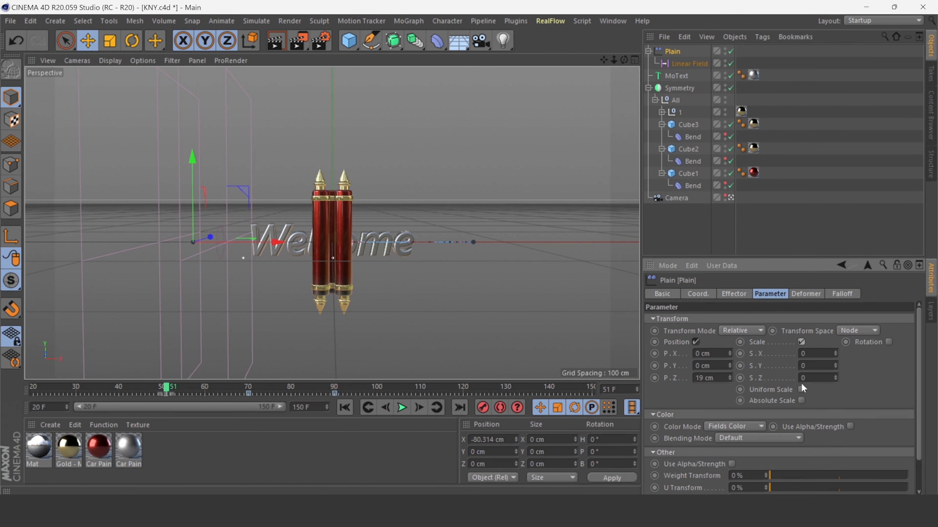
pyautogui.click(801, 390)
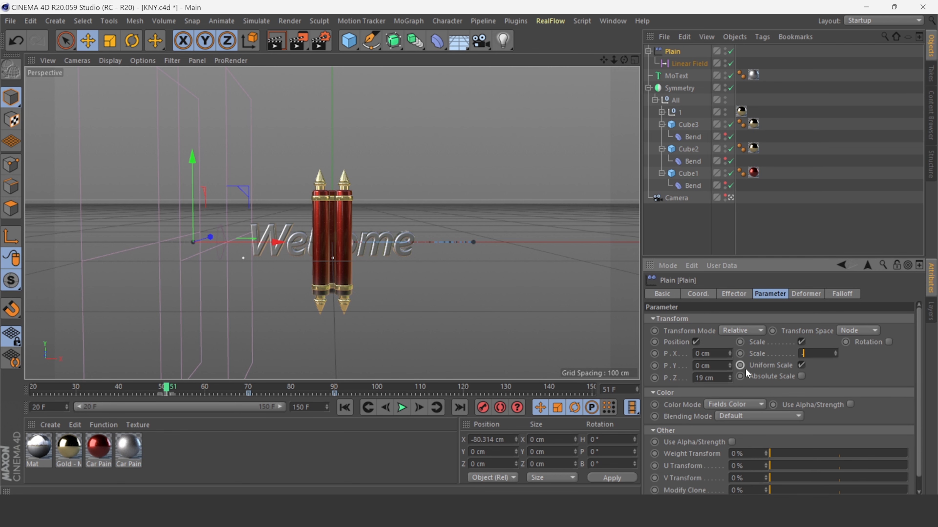
pyautogui.write('-1')
pyautogui.press('Return')
# Move a Linear Field keyframe to frame 50 and replay the animation from the start.
pyautogui.click(402, 408)
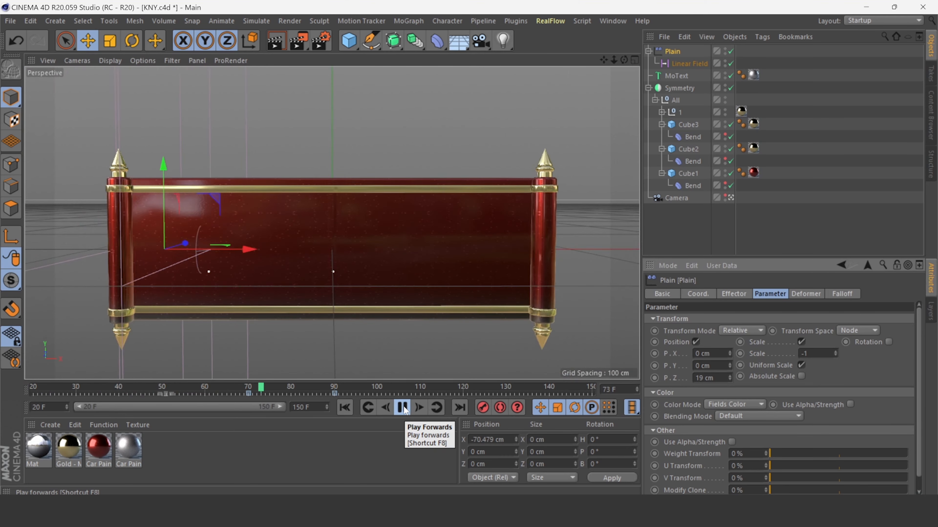
pyautogui.click(404, 409)
pyautogui.click(344, 407)
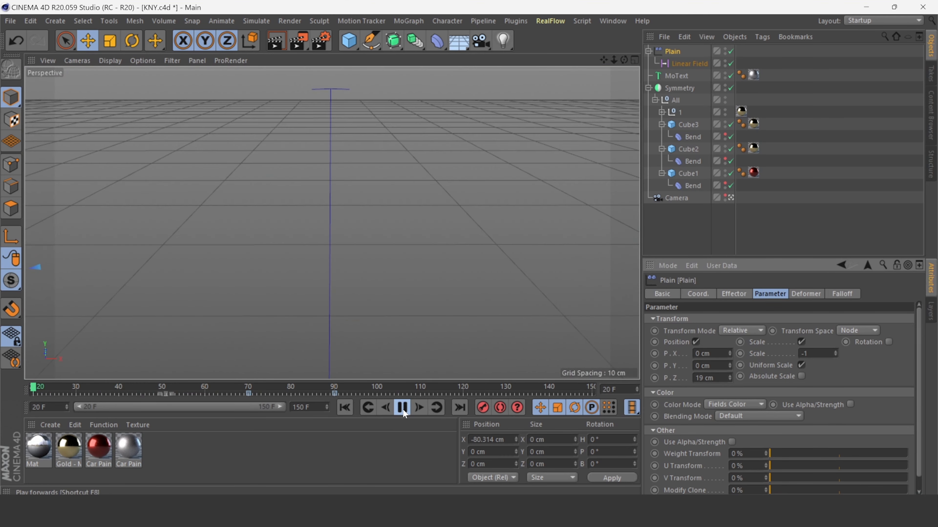
pyautogui.click(402, 407)
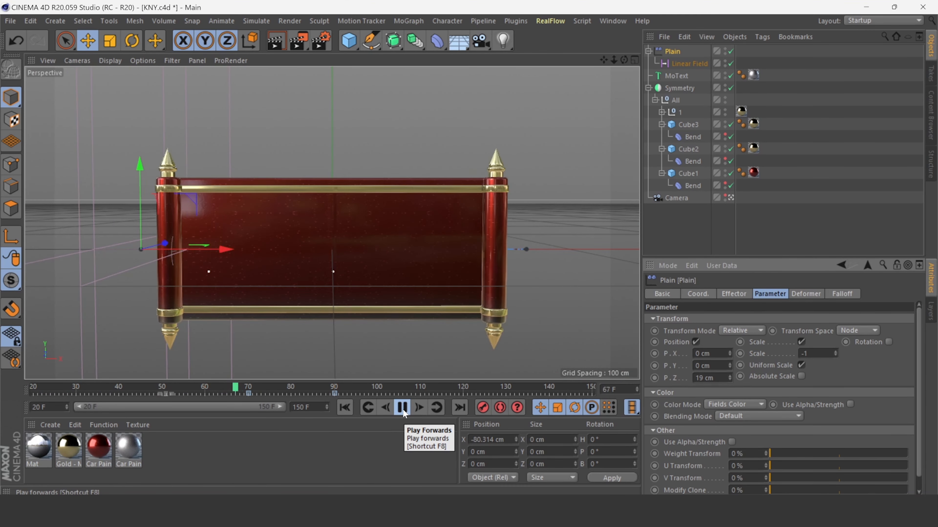
pyautogui.click(404, 412)
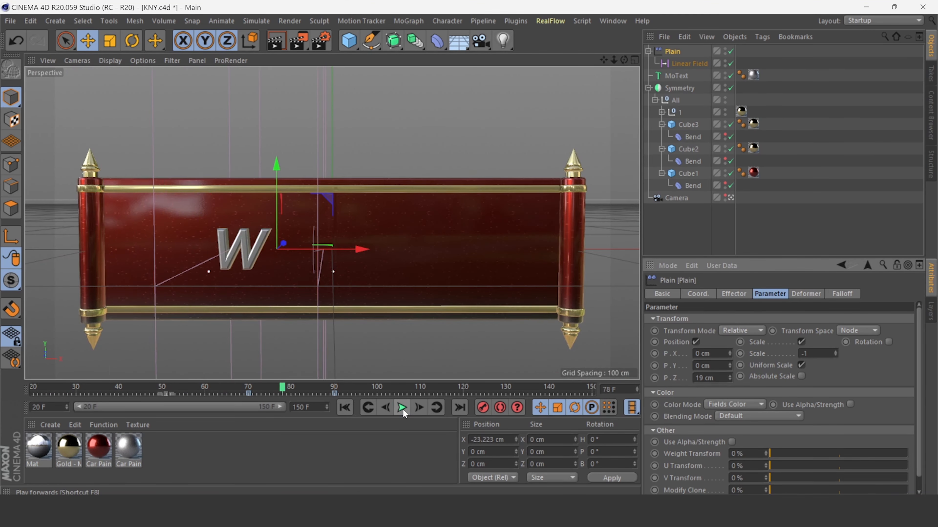
pyautogui.moveTo(282, 387); pyautogui.dragTo(163, 394)
pyautogui.click(346, 408)
pyautogui.click(404, 409)
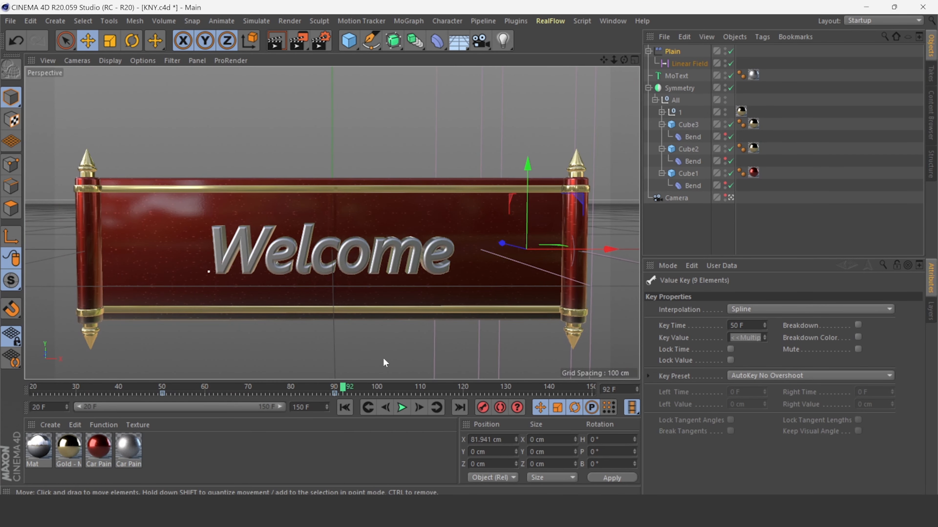
# Increase the MoText height to 36 cm and nudge the text slightly down on the banner.
pyautogui.click(672, 75)
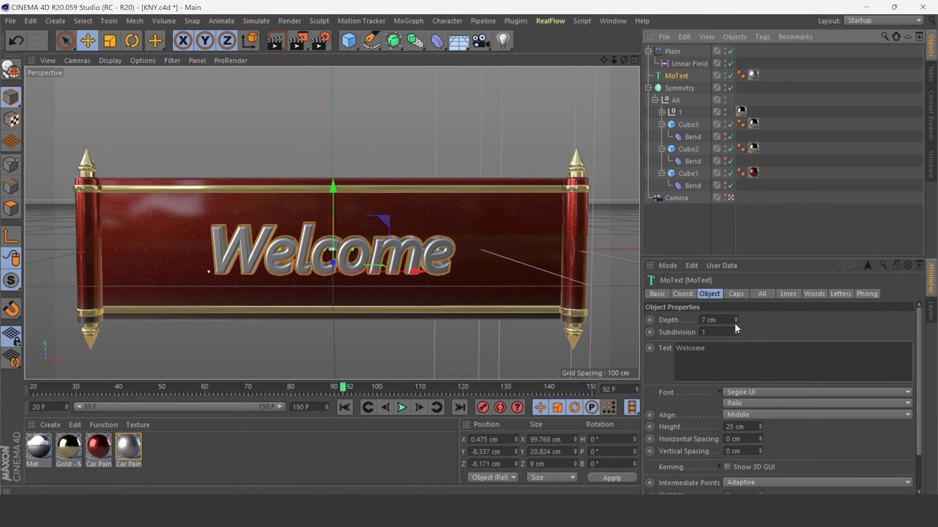
pyautogui.moveTo(760, 428); pyautogui.dragTo(760, 423)
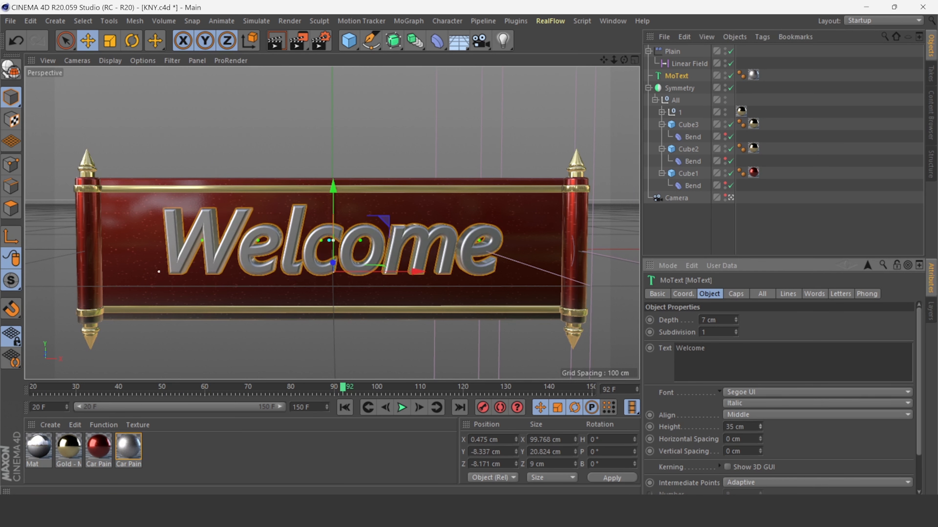
pyautogui.moveTo(335, 186); pyautogui.dragTo(336, 194)
pyautogui.moveTo(761, 427); pyautogui.dragTo(760, 424)
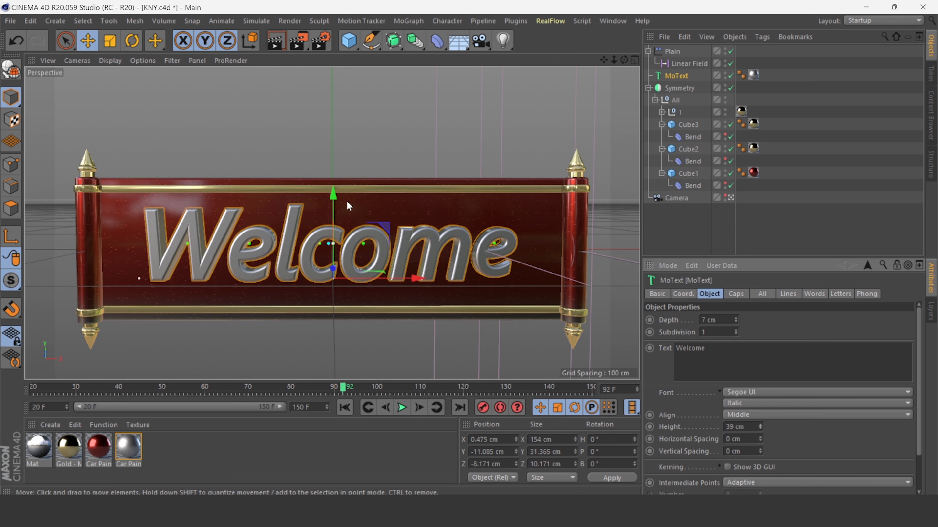
pyautogui.moveTo(336, 201); pyautogui.dragTo(337, 204)
pyautogui.moveTo(760, 435); pyautogui.dragTo(758, 436)
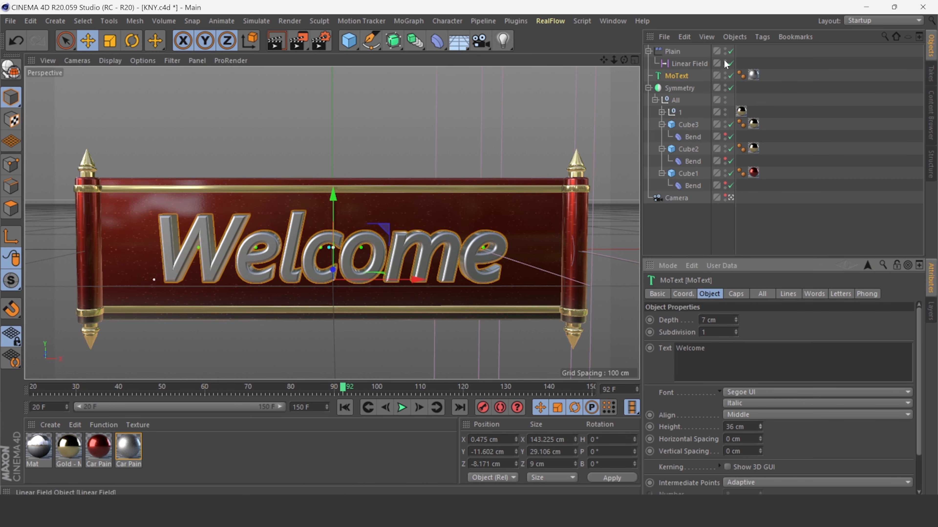
# Play the animation from the start to check the larger text.
pyautogui.click(344, 407)
pyautogui.click(403, 407)
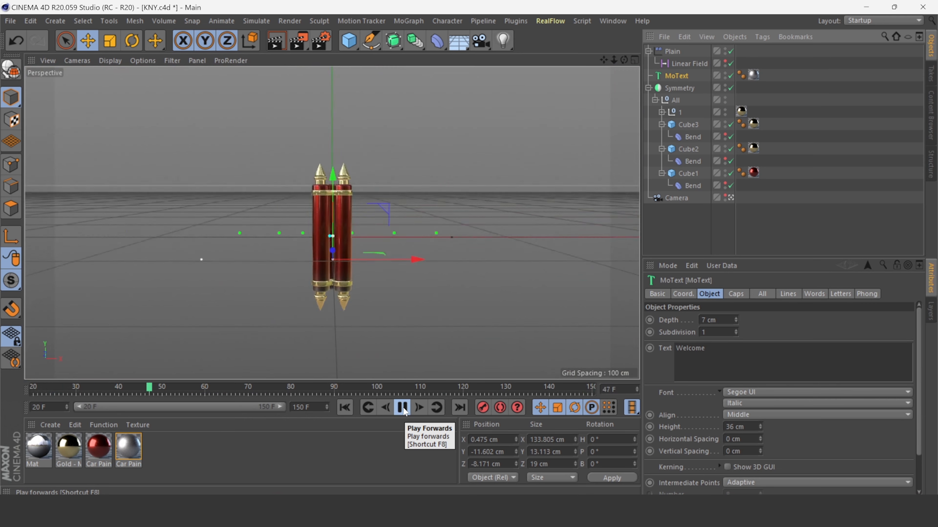
pyautogui.click(402, 408)
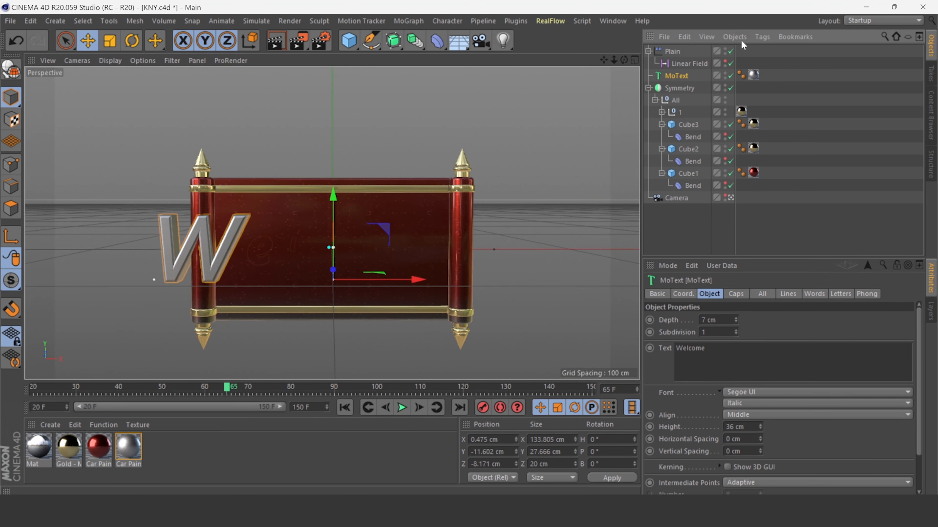
# Retime the Linear Field's keyframe to frame 60 and replay the animation.
pyautogui.click(687, 64)
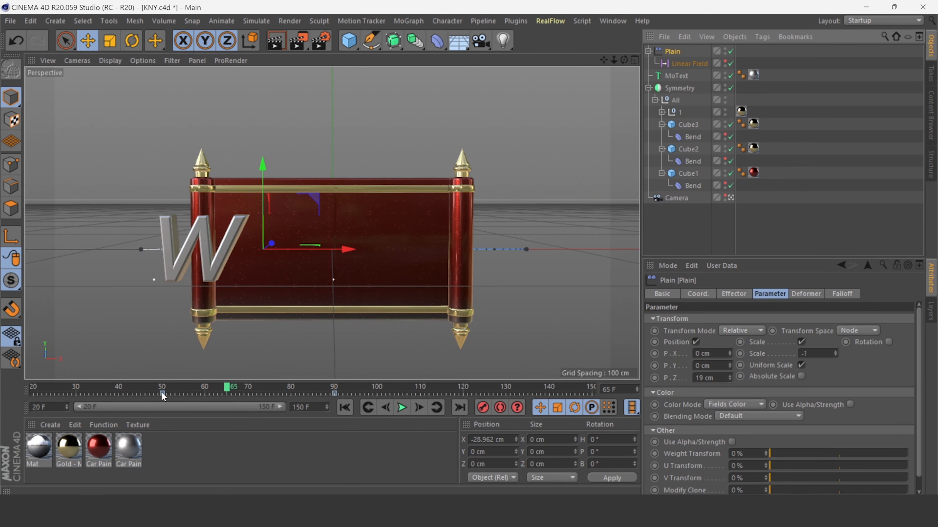
pyautogui.moveTo(163, 393); pyautogui.dragTo(204, 393)
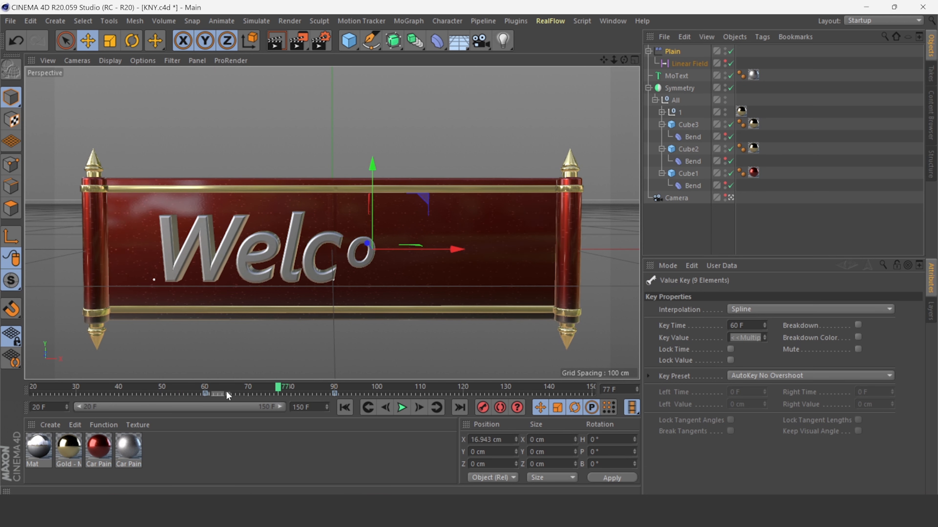
pyautogui.moveTo(206, 393); pyautogui.dragTo(222, 393)
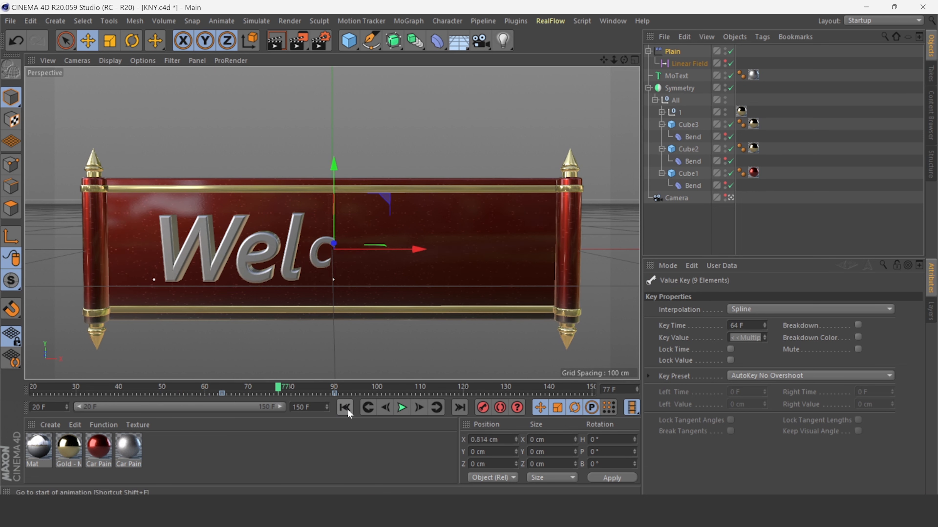
pyautogui.click(344, 408)
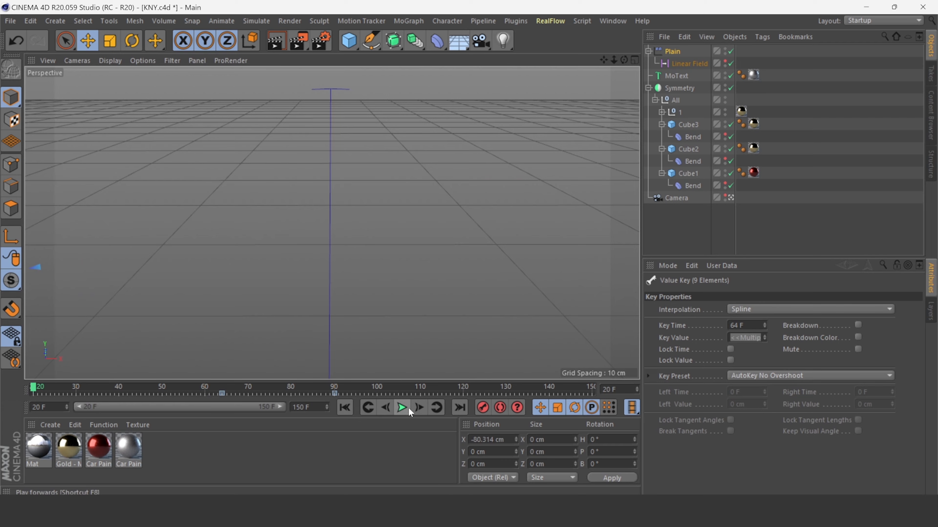
pyautogui.click(401, 408)
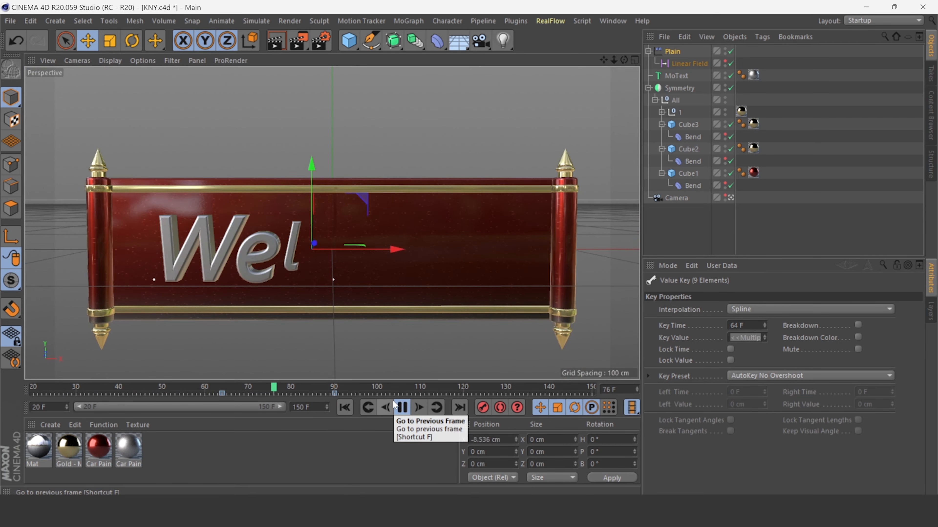
pyautogui.moveTo(222, 393); pyautogui.dragTo(206, 393)
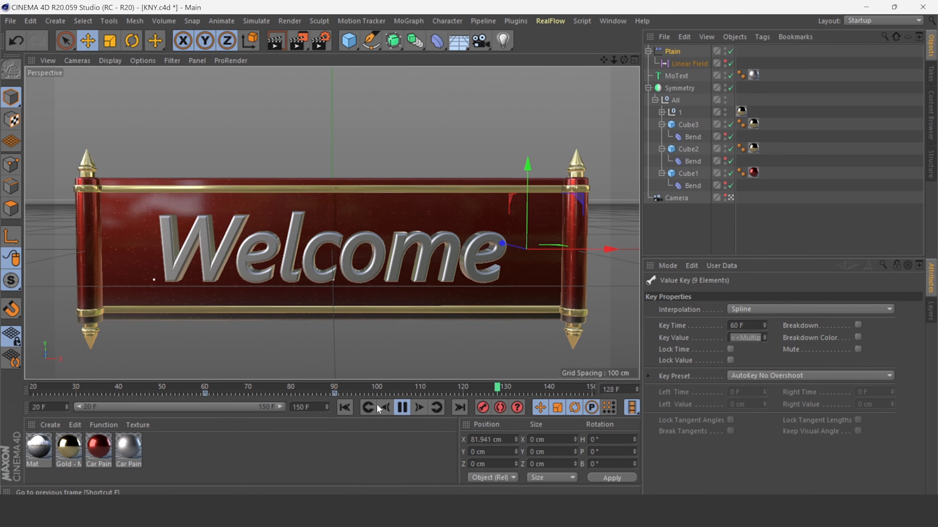
pyautogui.click(403, 407)
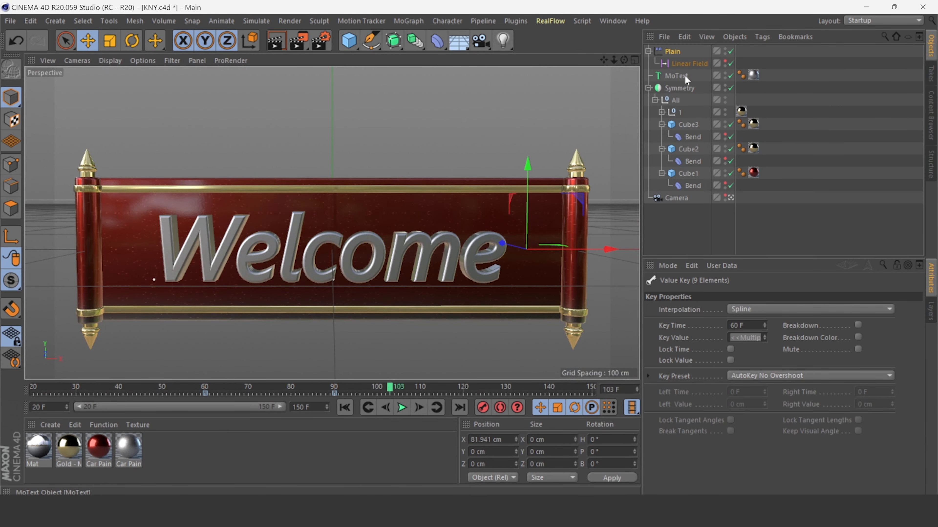
# Add a Delay effector to the MoText.
pyautogui.click(676, 75)
pyautogui.click(415, 22)
pyautogui.click(429, 35)
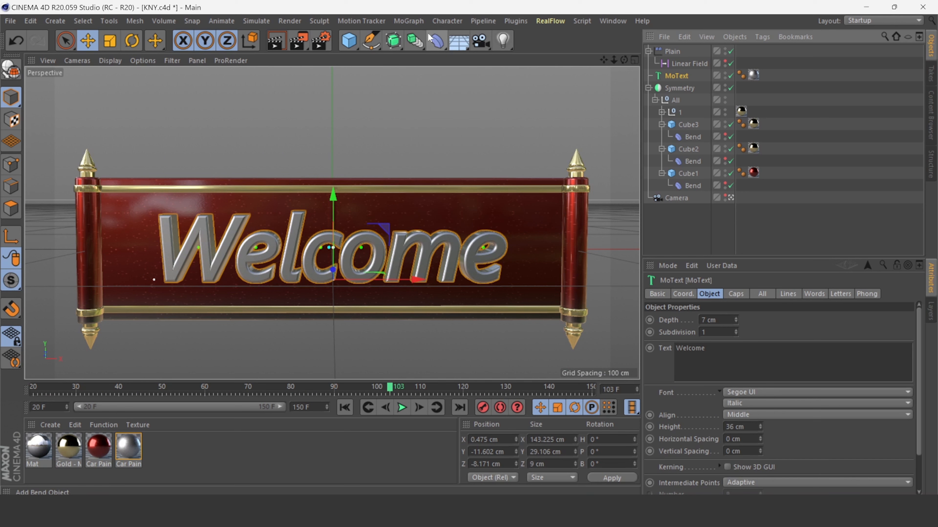
pyautogui.click(409, 20)
pyautogui.moveTo(430, 40)
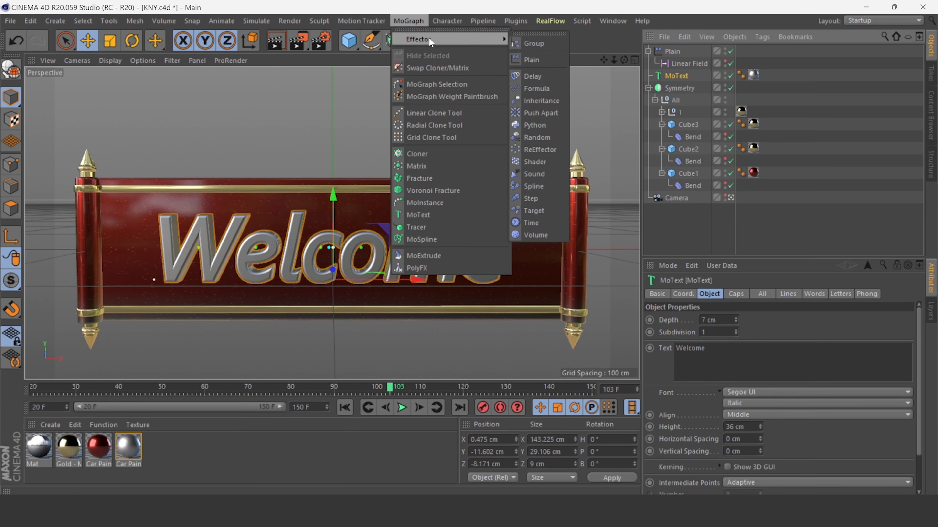
pyautogui.click(555, 78)
# Set the Delay effector's mode to Spring and its strength to 63%.
pyautogui.click(839, 294)
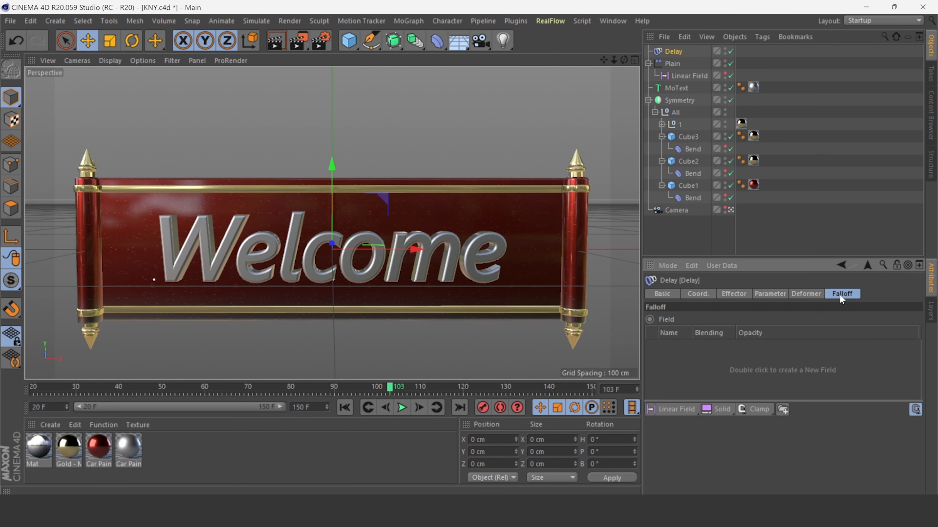
pyautogui.click(792, 296)
pyautogui.click(719, 293)
pyautogui.click(749, 348)
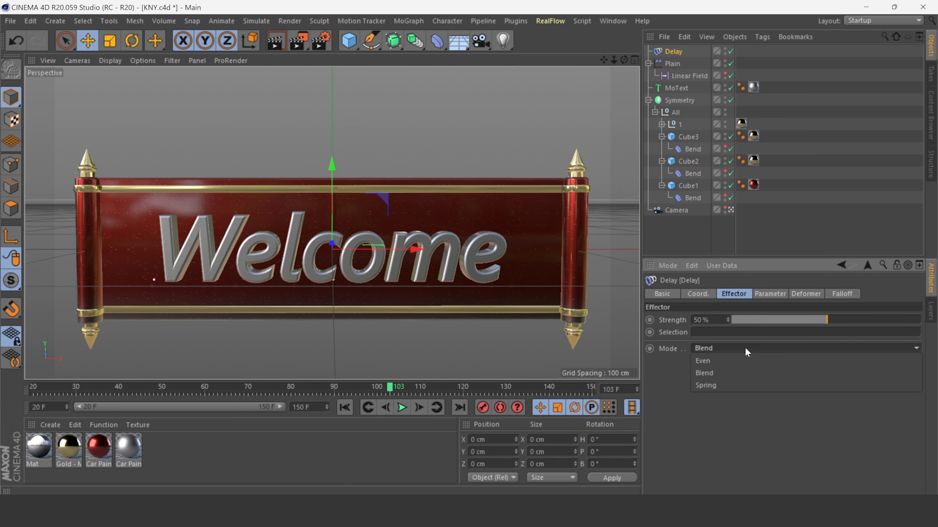
pyautogui.click(737, 385)
pyautogui.click(851, 320)
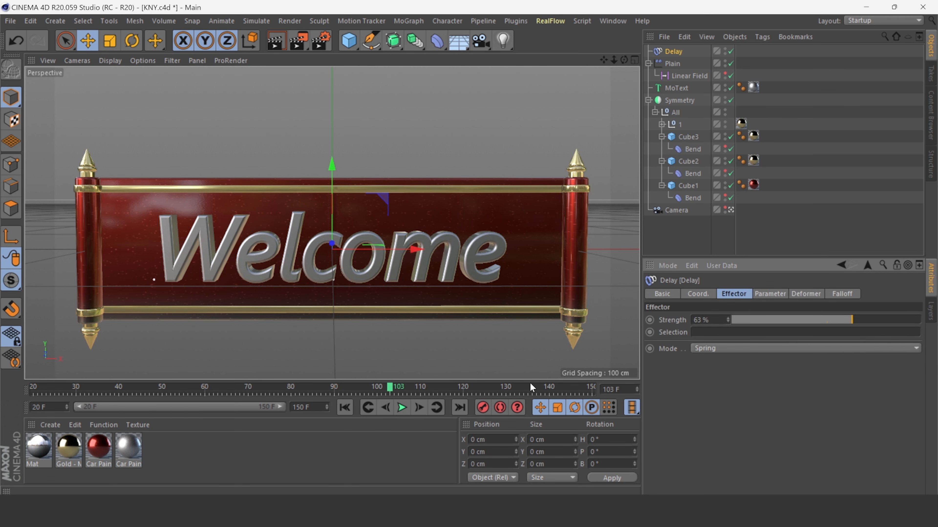
# Play the animation from the start to preview the spring effect.
pyautogui.click(345, 407)
pyautogui.click(402, 407)
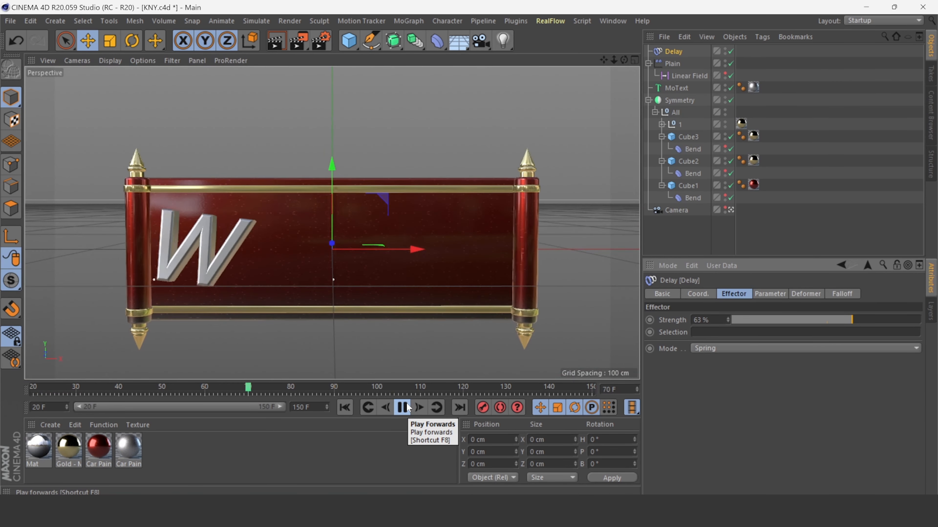
pyautogui.click(406, 407)
pyautogui.click(404, 341)
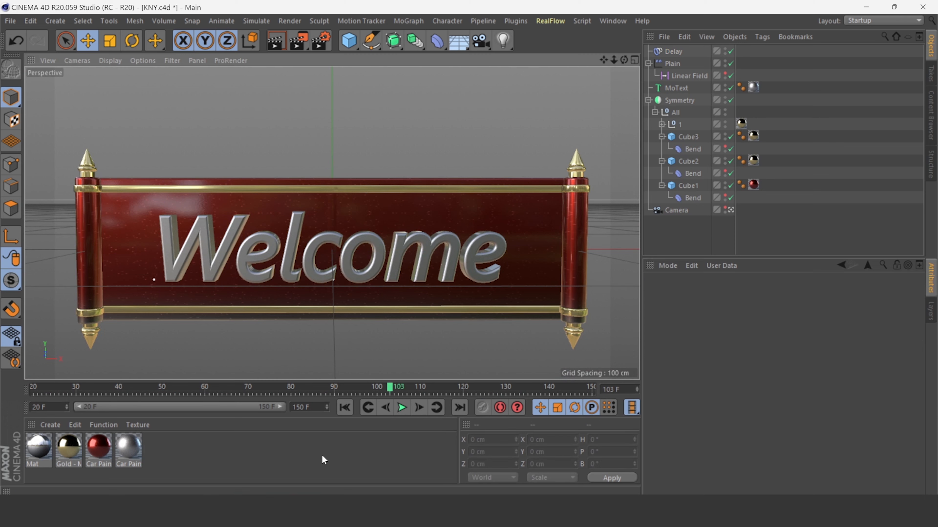
# Add a Sky object to the scene and give it a Compositing tag.
pyautogui.moveTo(460, 48); pyautogui.dragTo(491, 78)
pyautogui.rightClick(670, 51)
pyautogui.moveTo(788, 8)
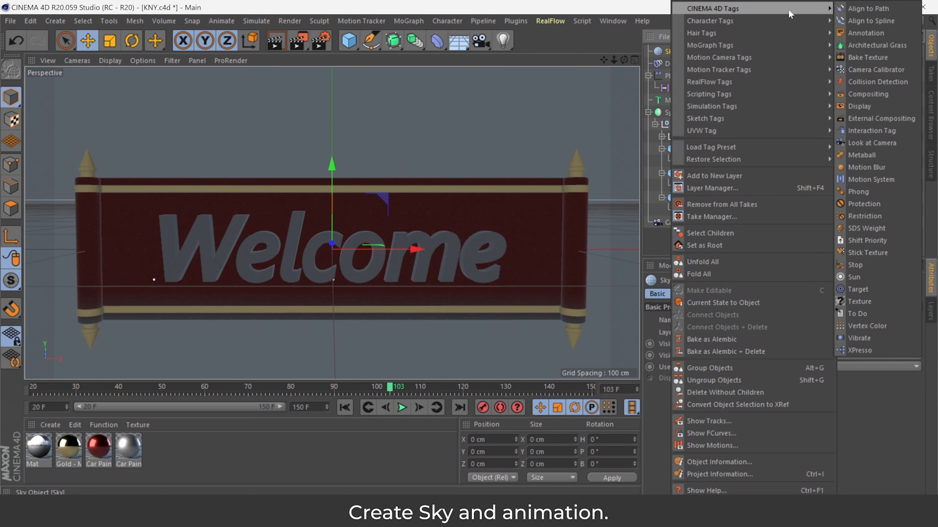
pyautogui.click(869, 95)
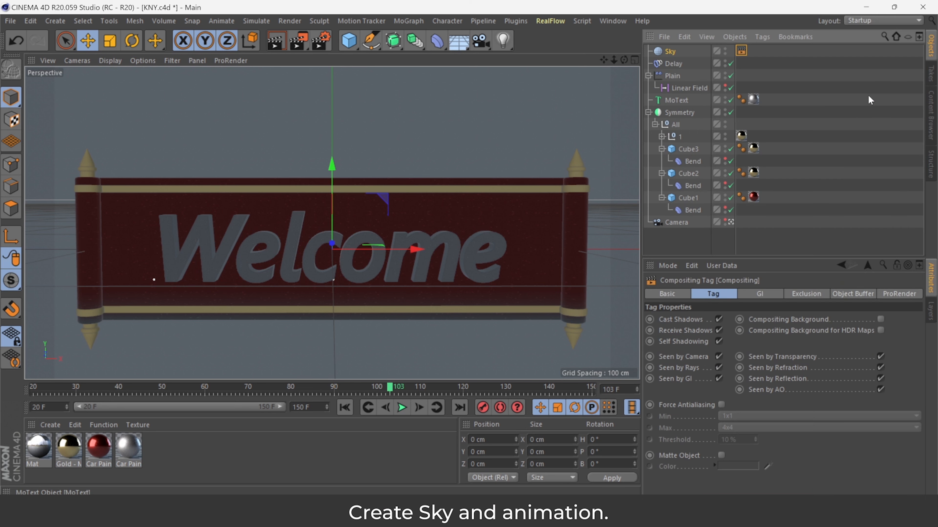
# Turn off Seen by Camera in the Sky's Compositing tag and apply the Mat material to the Sky object.
pyautogui.click(719, 356)
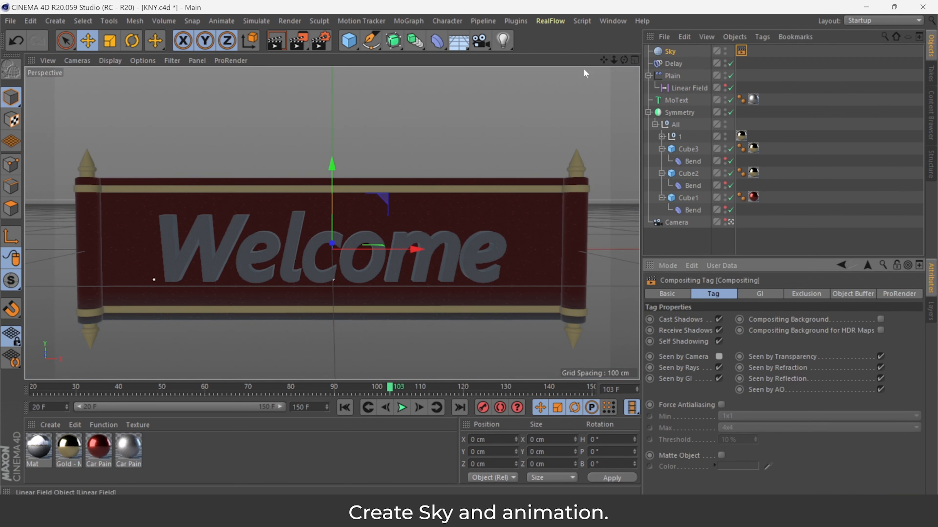
pyautogui.moveTo(42, 453); pyautogui.dragTo(669, 52)
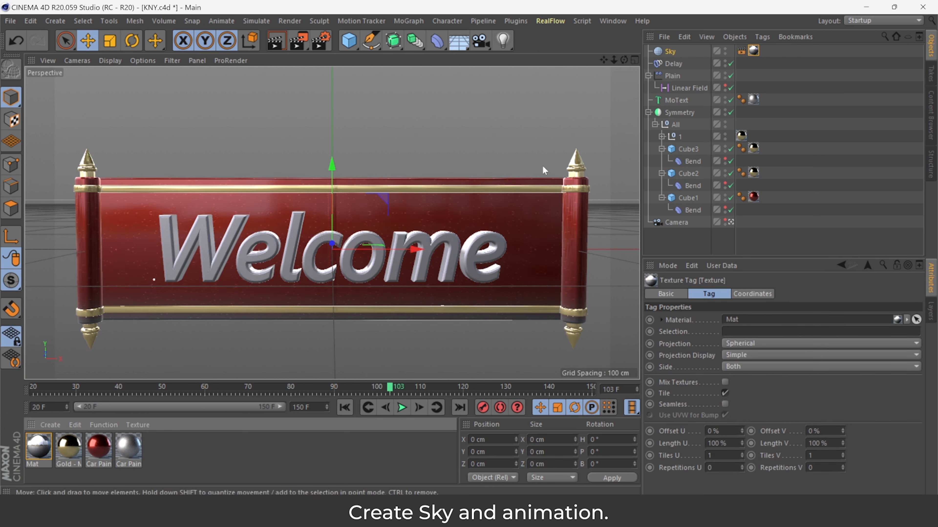
# Play the animation from the start to preview the sky reflections on the banner.
pyautogui.click(344, 407)
pyautogui.click(403, 407)
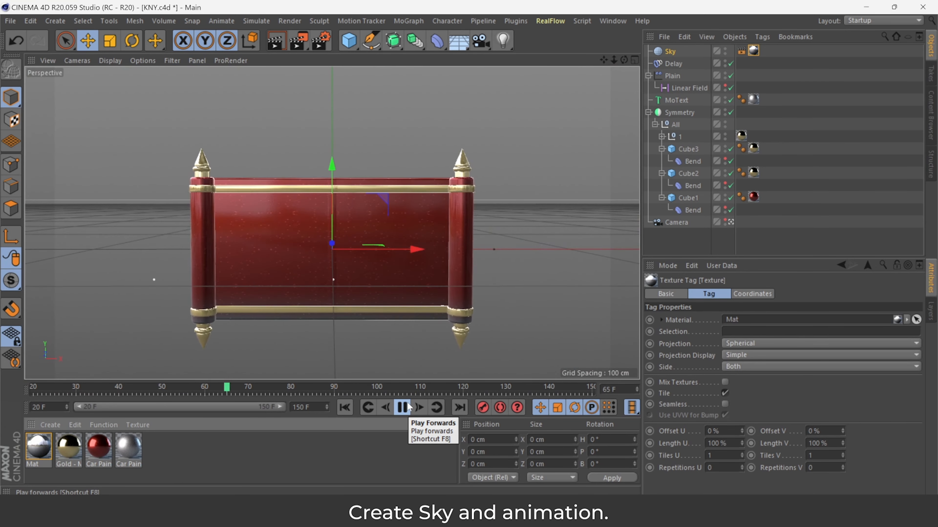
pyautogui.click(402, 407)
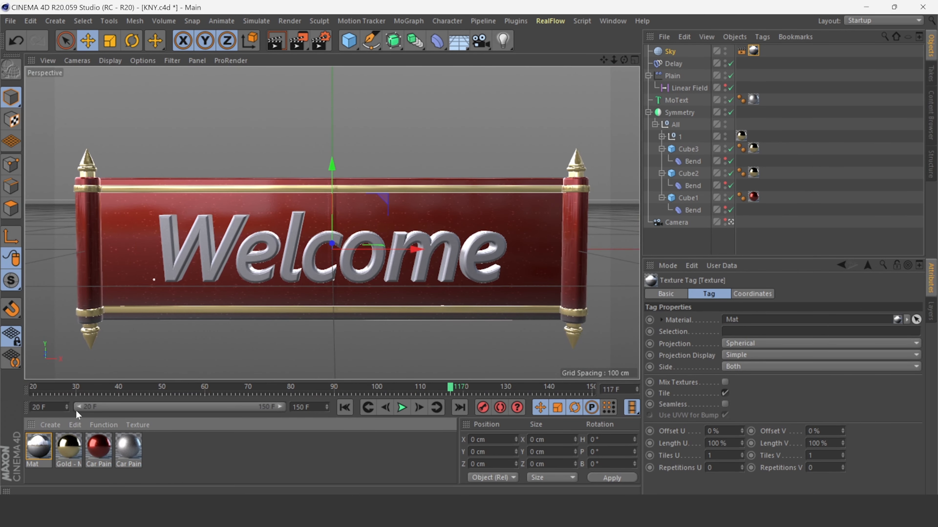
# Select the Sky object, go to frame 150, and rotate the sky with the Rotate tool to change the banner's reflections.
pyautogui.click(40, 446)
pyautogui.click(669, 52)
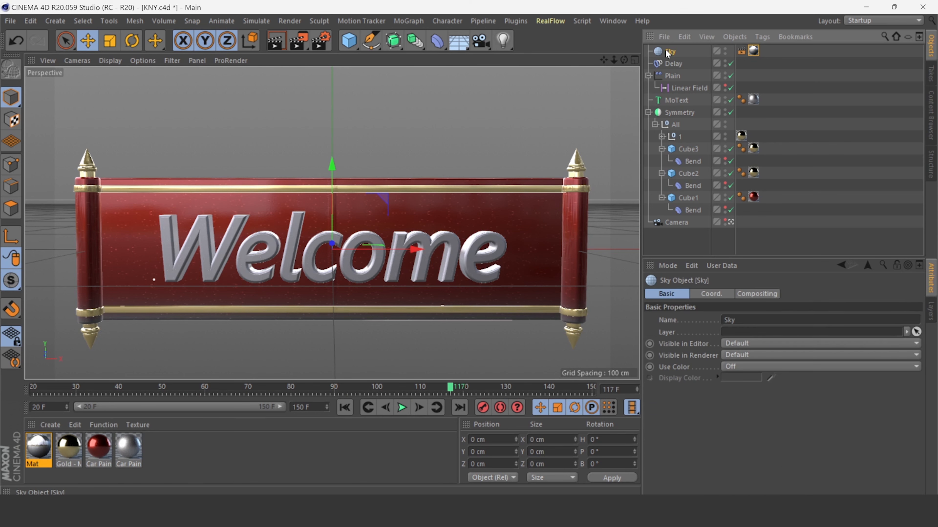
pyautogui.press('r')
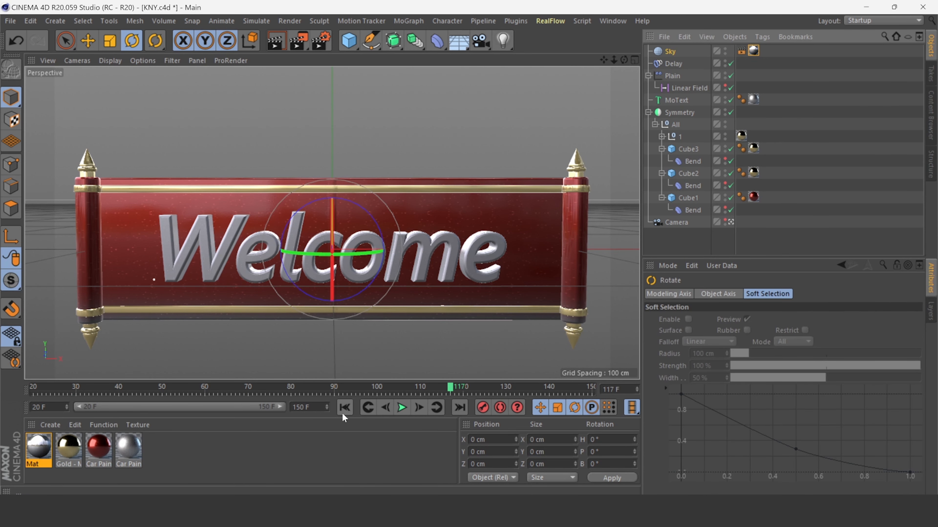
pyautogui.click(343, 411)
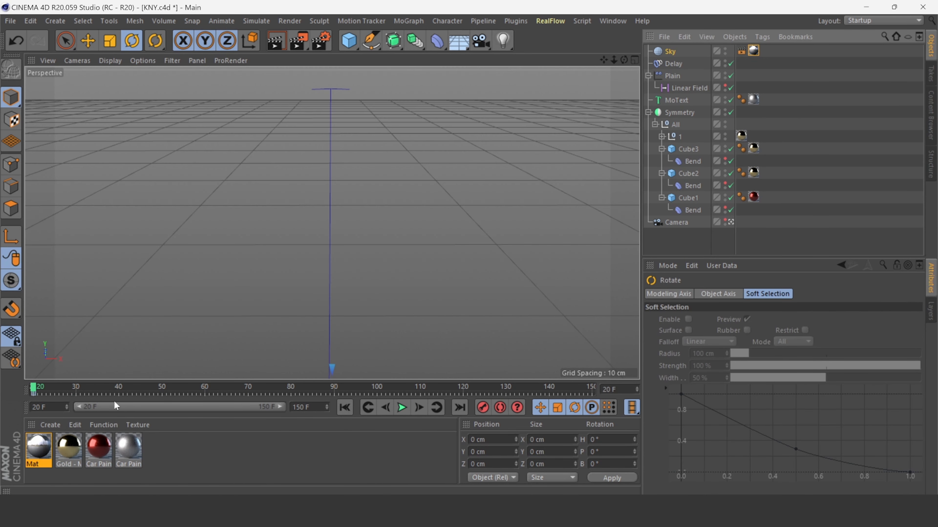
pyautogui.moveTo(34, 391); pyautogui.dragTo(623, 386)
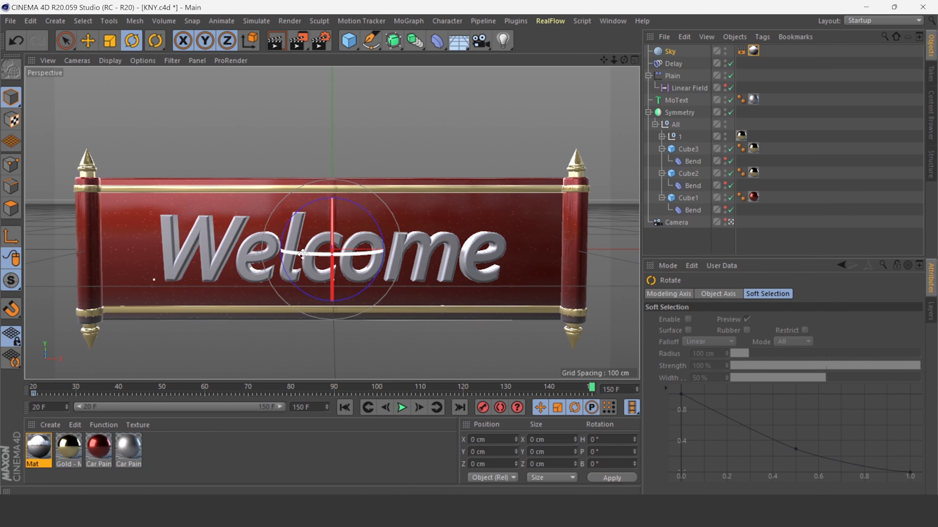
pyautogui.moveTo(287, 253); pyautogui.dragTo(370, 210)
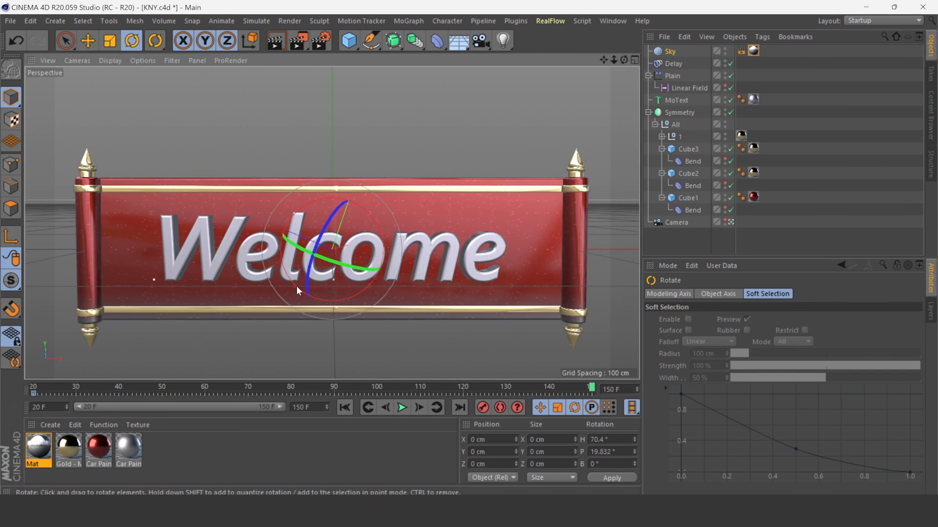
pyautogui.moveTo(297, 286); pyautogui.dragTo(307, 289)
pyautogui.moveTo(311, 253); pyautogui.dragTo(410, 277)
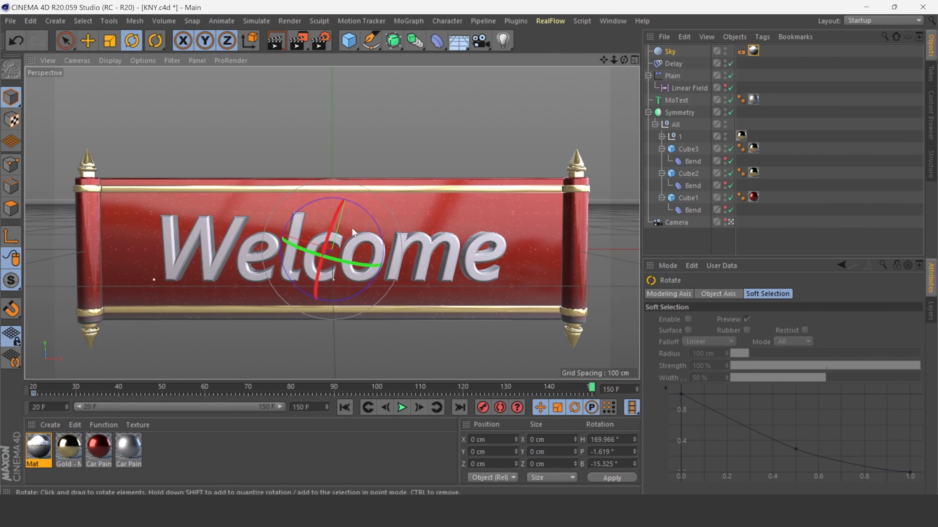
pyautogui.moveTo(307, 205); pyautogui.dragTo(355, 332)
# Play and pause the animation to check the rotated sky's reflections.
pyautogui.click(402, 407)
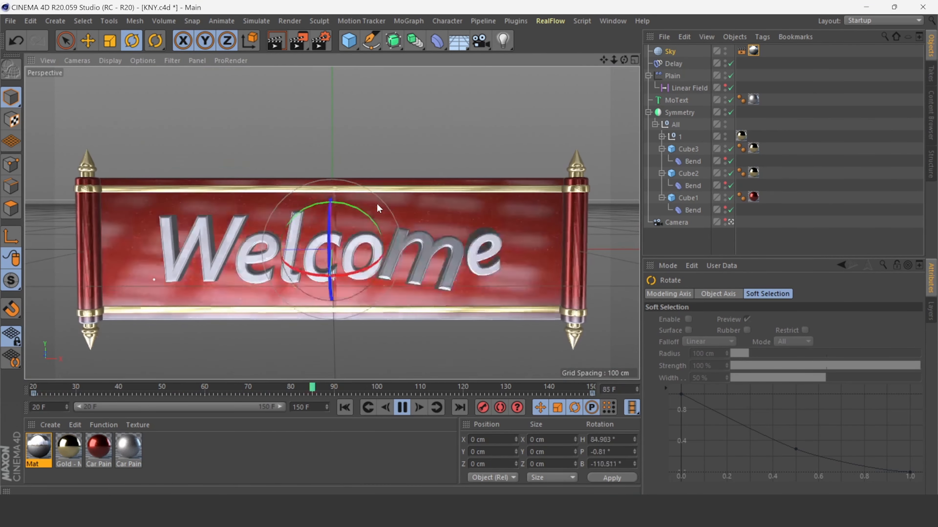
pyautogui.click(402, 408)
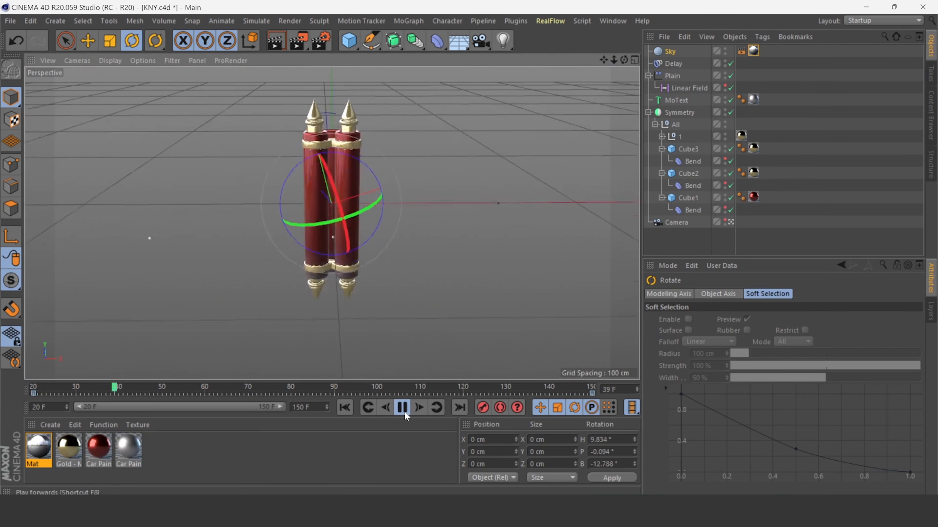
pyautogui.click(399, 408)
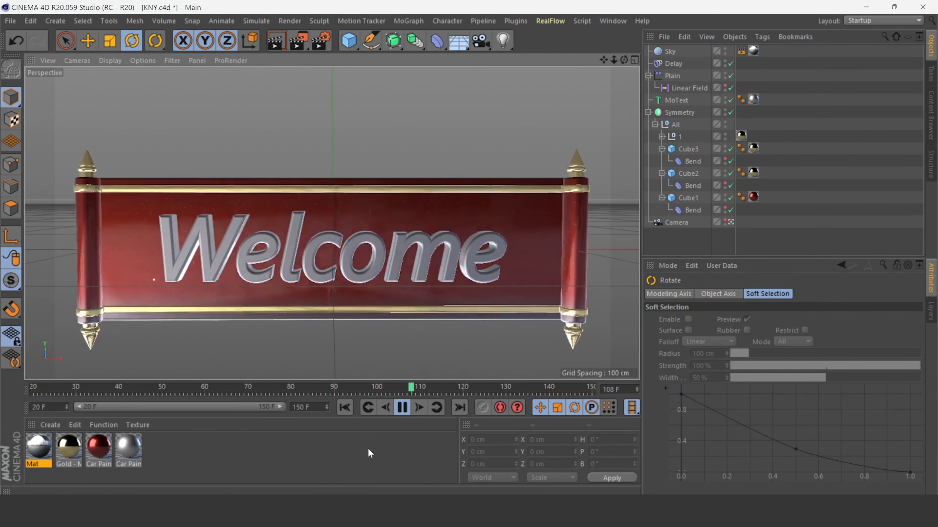
pyautogui.click(402, 408)
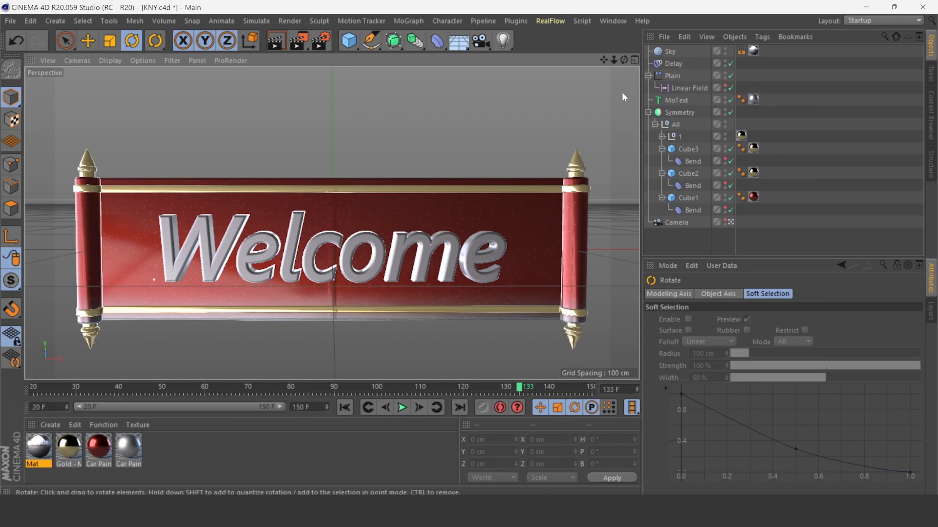
# Select the All null under Symmetry and nudge it slightly with the Move tool.
pyautogui.click(671, 52)
pyautogui.click(672, 76)
pyautogui.click(672, 113)
pyautogui.click(675, 125)
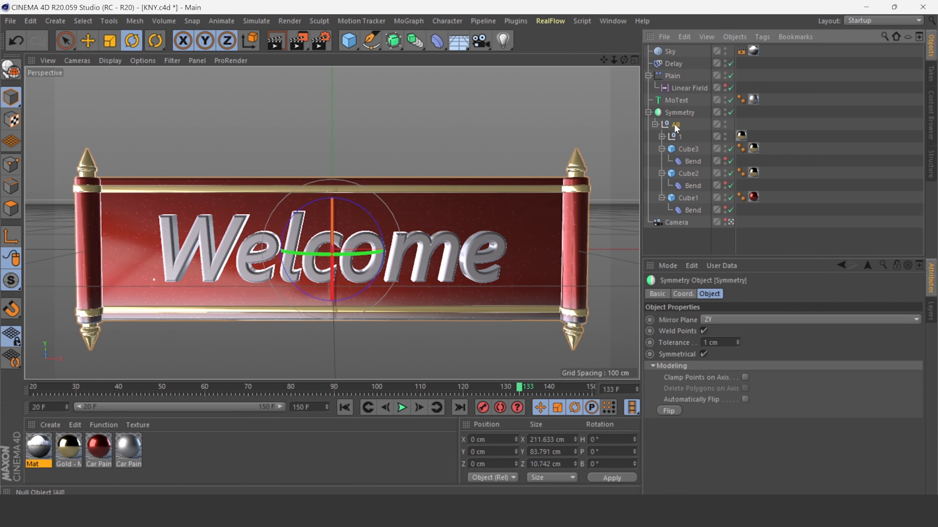
pyautogui.click(88, 40)
pyautogui.moveTo(576, 250)
pyautogui.mouseDown()
pyautogui.moveTo(585, 251)
pyautogui.moveTo(572, 250)
pyautogui.mouseUp()
# Rewind to the first frame and play the animation to review the final result.
pyautogui.click(423, 374)
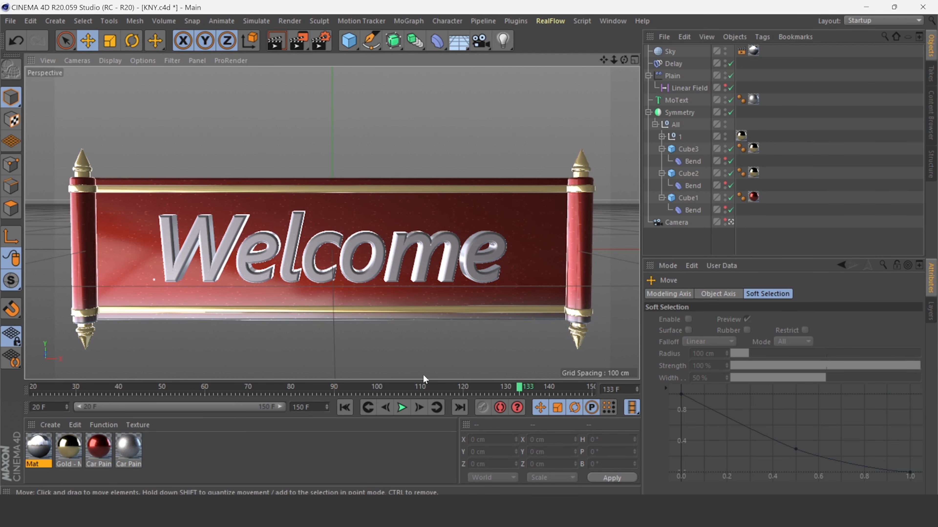
pyautogui.click(344, 407)
pyautogui.click(402, 407)
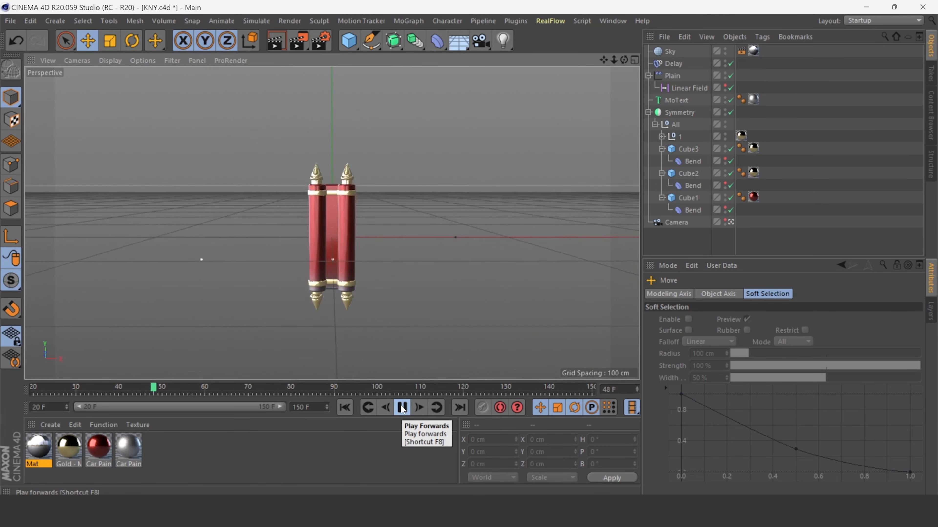